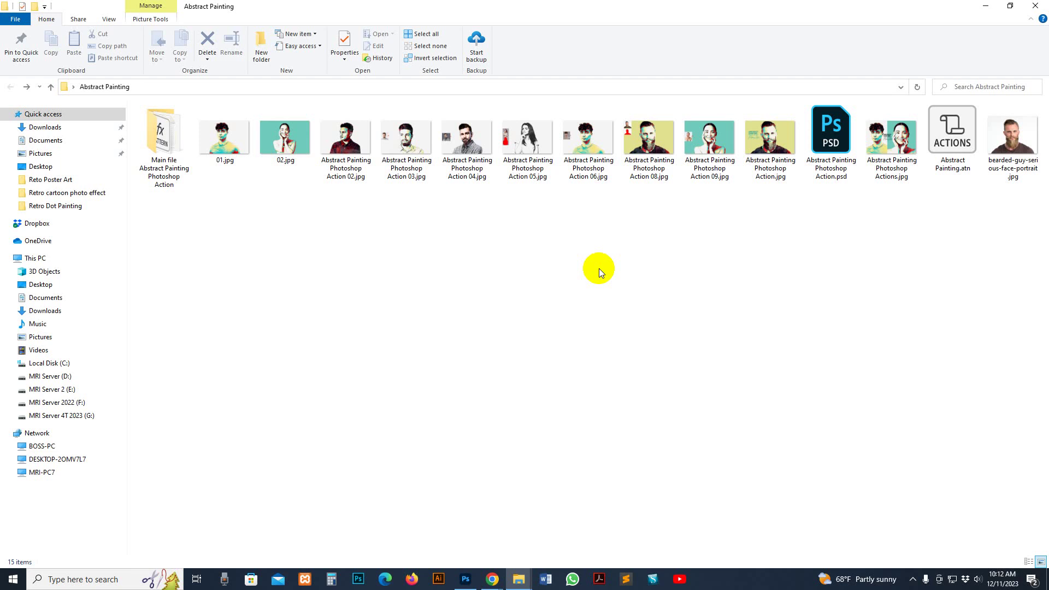
Step: Open 01.jpg in Photos and flip forward, then back to 01.jpg
{"action": "left_click", "coordinate": [582, 327]}
{"action": "double_click", "coordinate": [229, 147]}
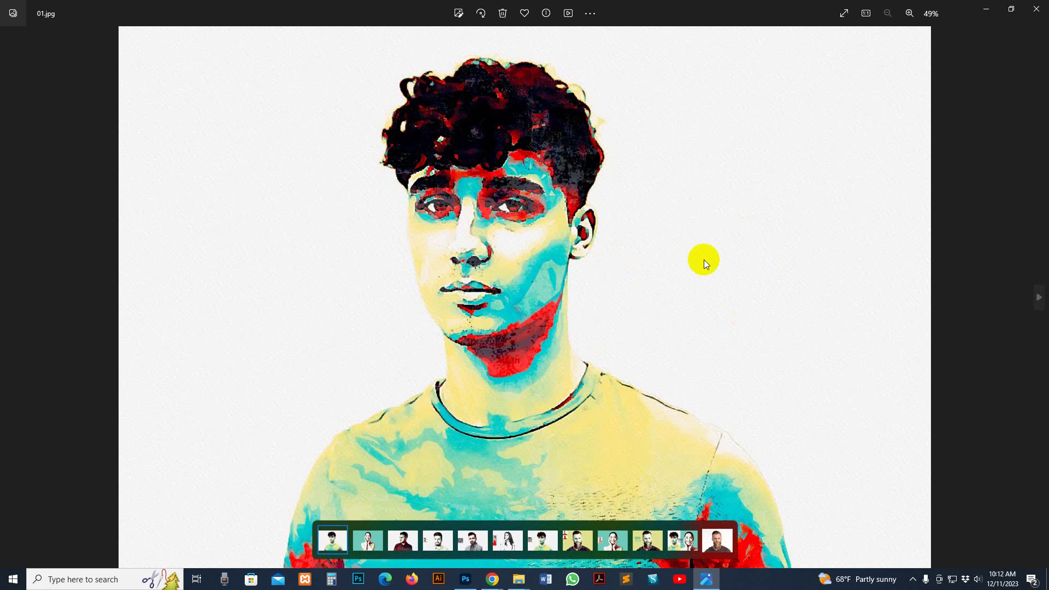
{"action": "key", "text": "Right"}
{"action": "key", "text": "Right"}
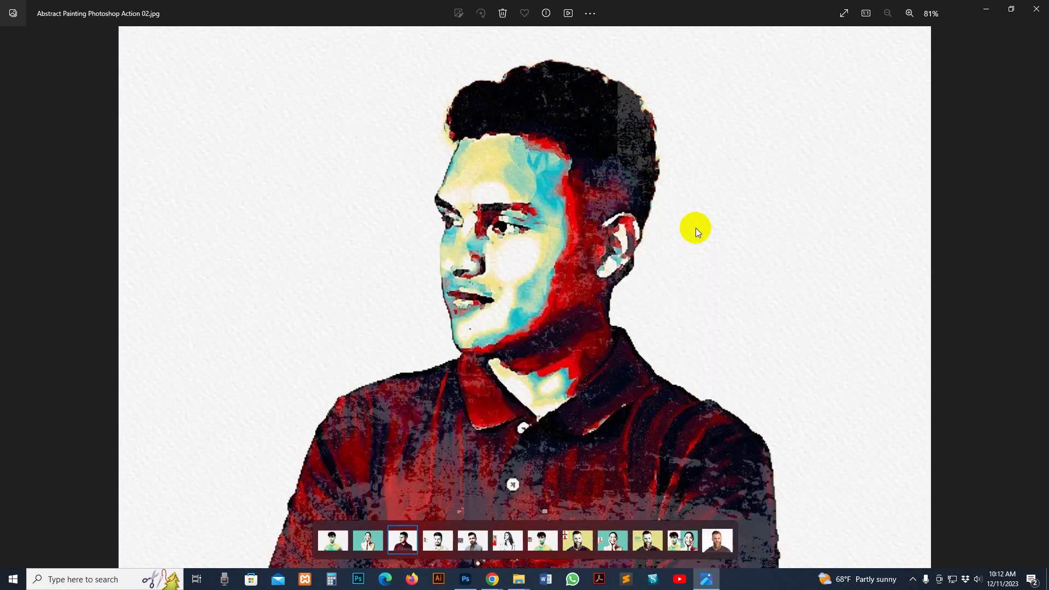
{"action": "key", "text": "Right"}
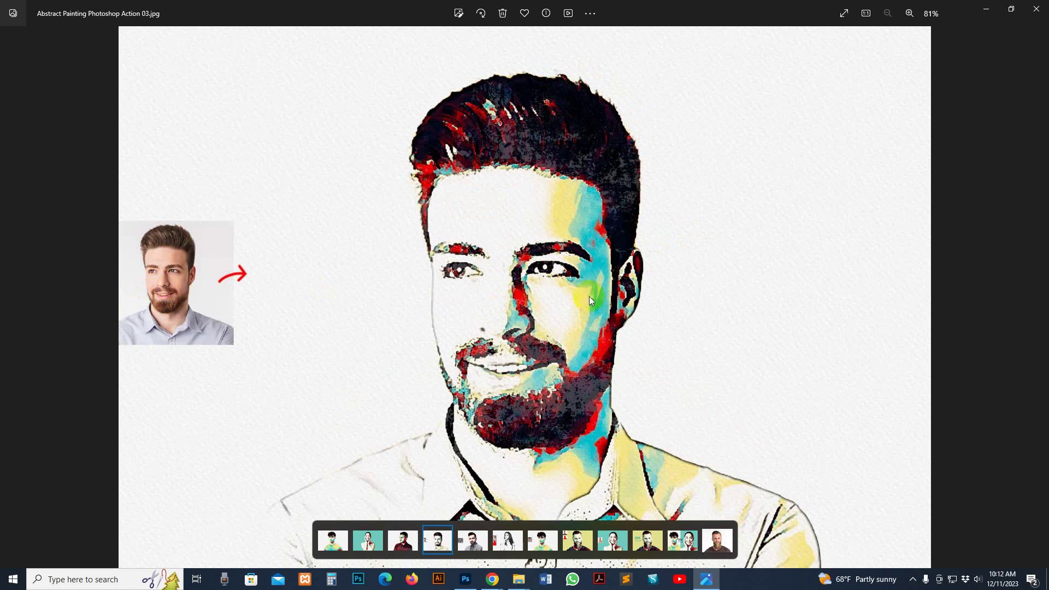
{"action": "key", "text": "Left"}
{"action": "key", "text": "Left"}
{"action": "key", "text": "Left"}
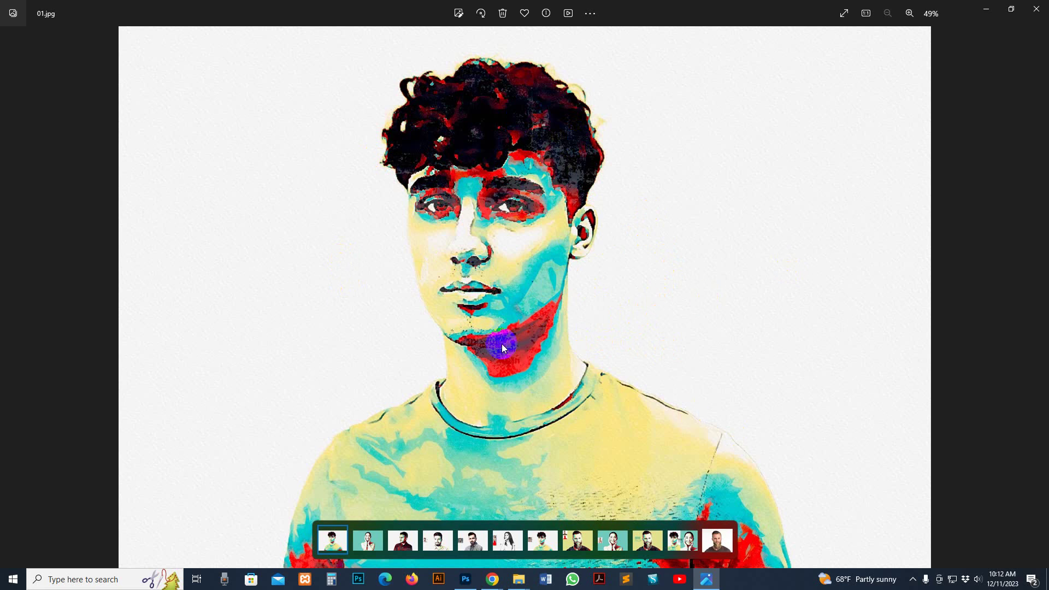
Step: Step forward through the remaining abstract sample paintings toward the bearded portrait
{"action": "key", "text": "Right"}
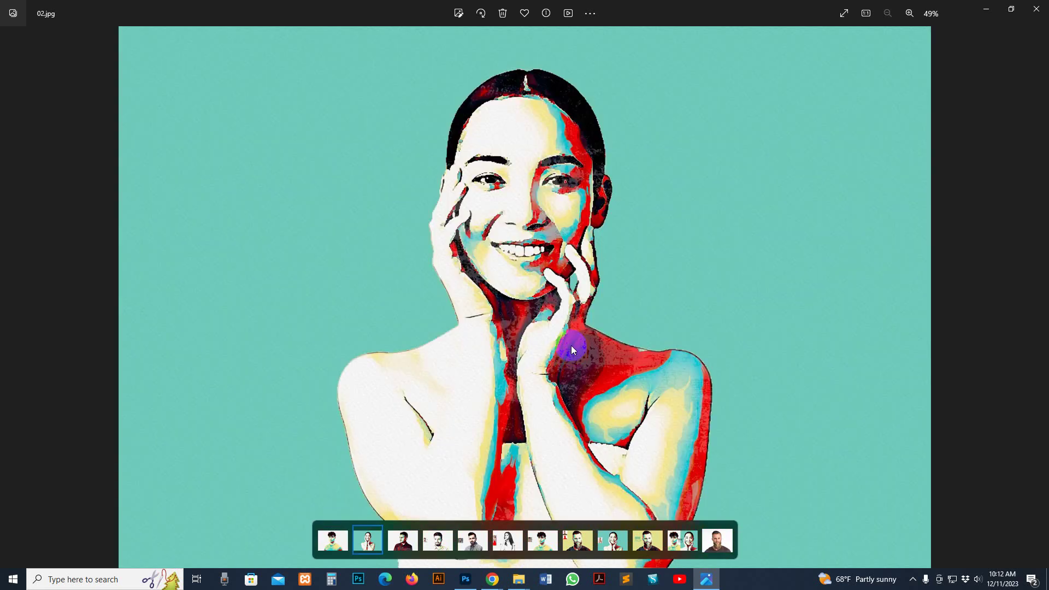
{"action": "key", "text": "Right"}
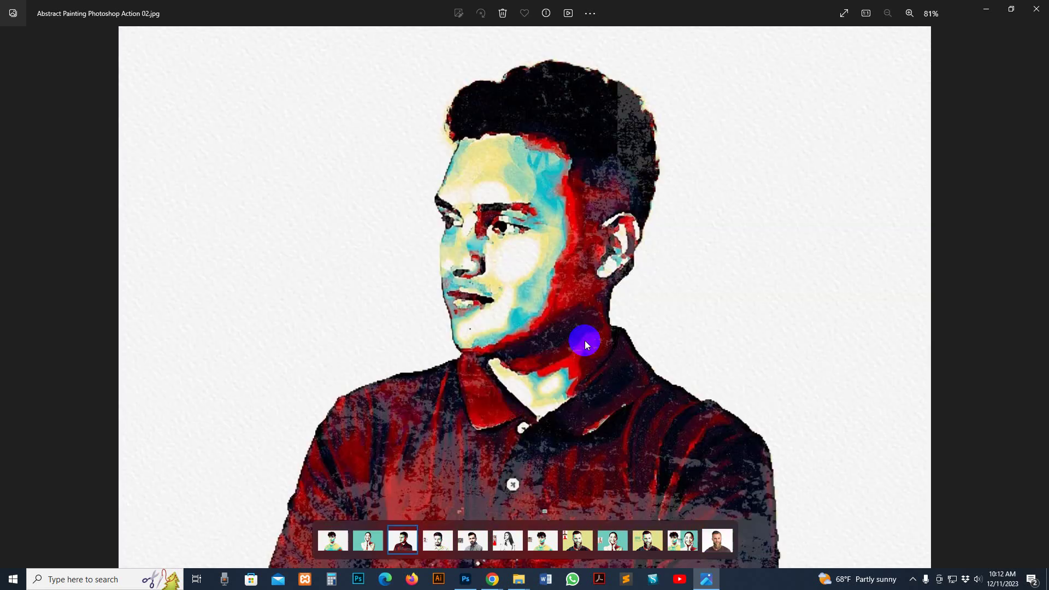
{"action": "key", "text": "Right"}
{"action": "key", "text": "Right"}
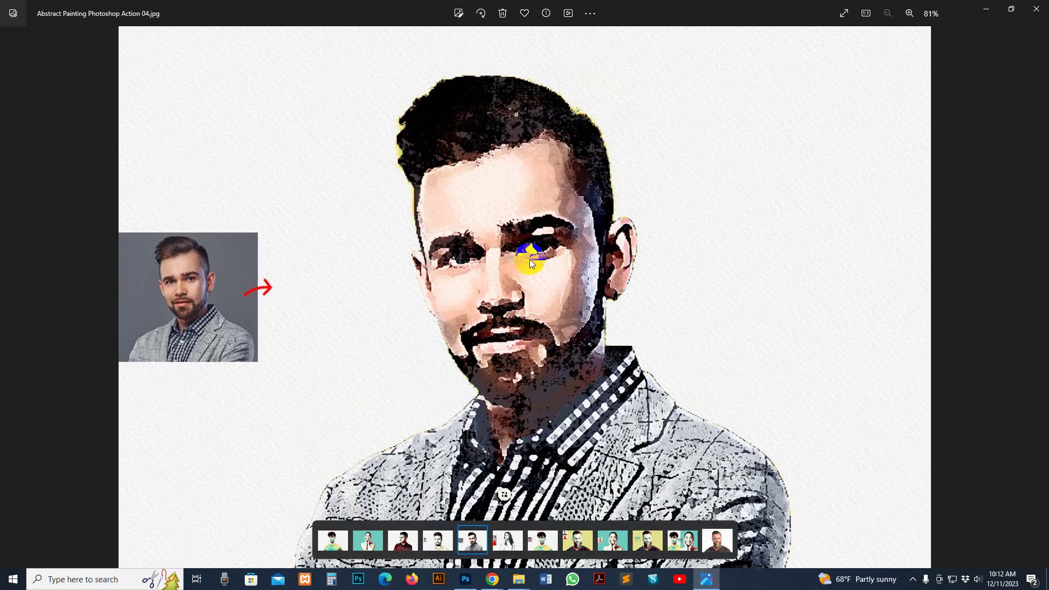
{"action": "key", "text": "Right"}
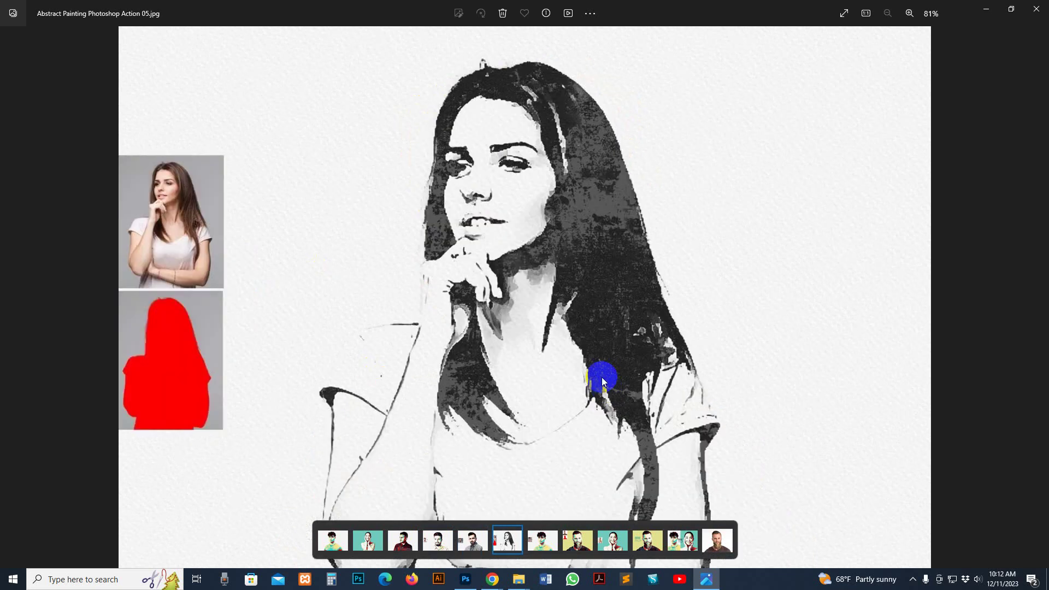
{"action": "key", "text": "Right"}
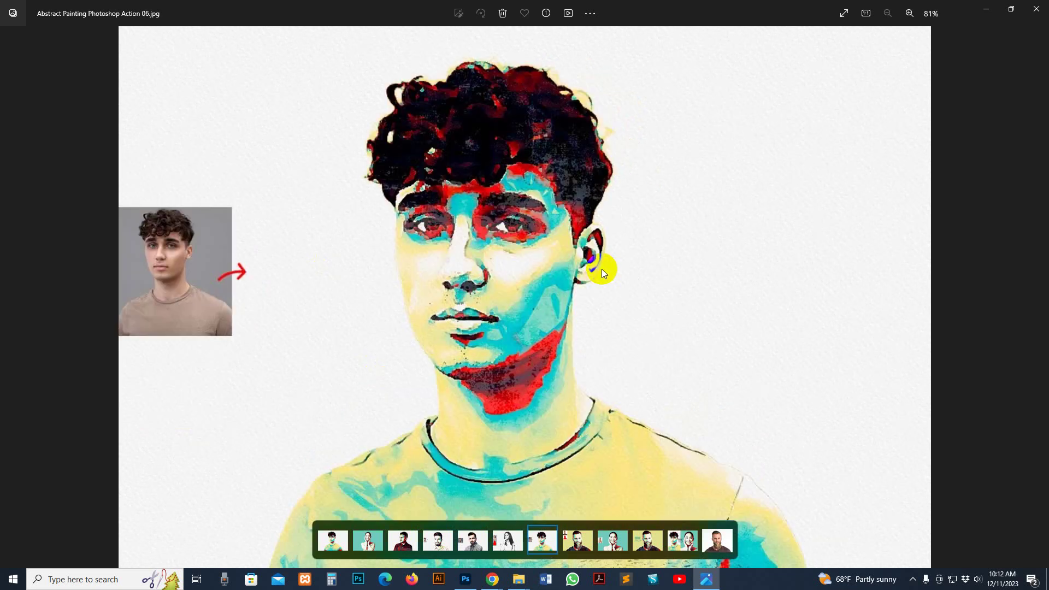
{"action": "key", "text": "Right"}
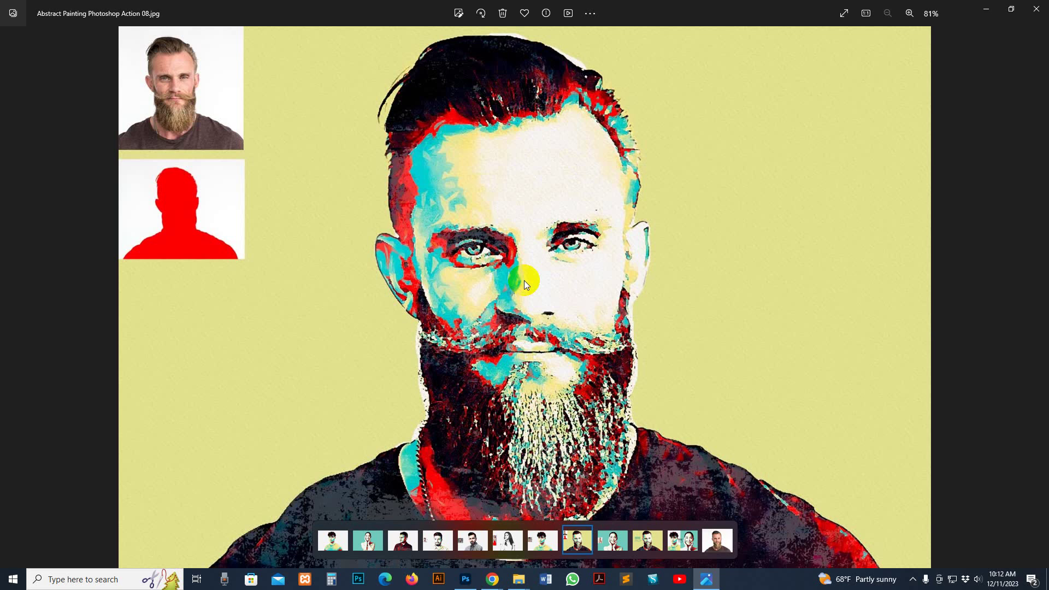
{"action": "key", "text": "Right"}
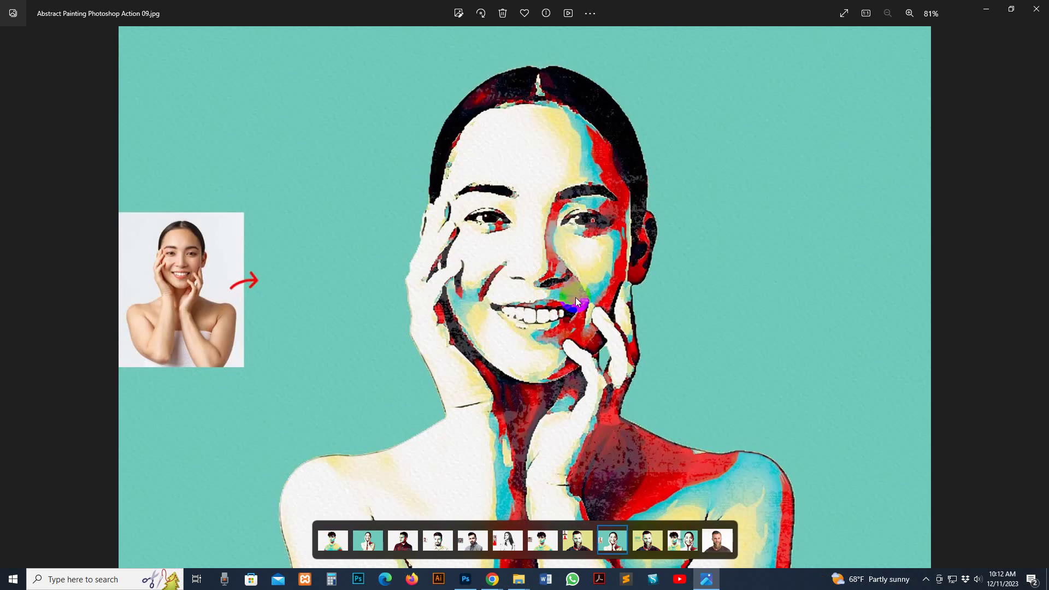
{"action": "key", "text": "Right"}
{"action": "key", "text": "Right"}
{"action": "key", "text": "Right"}
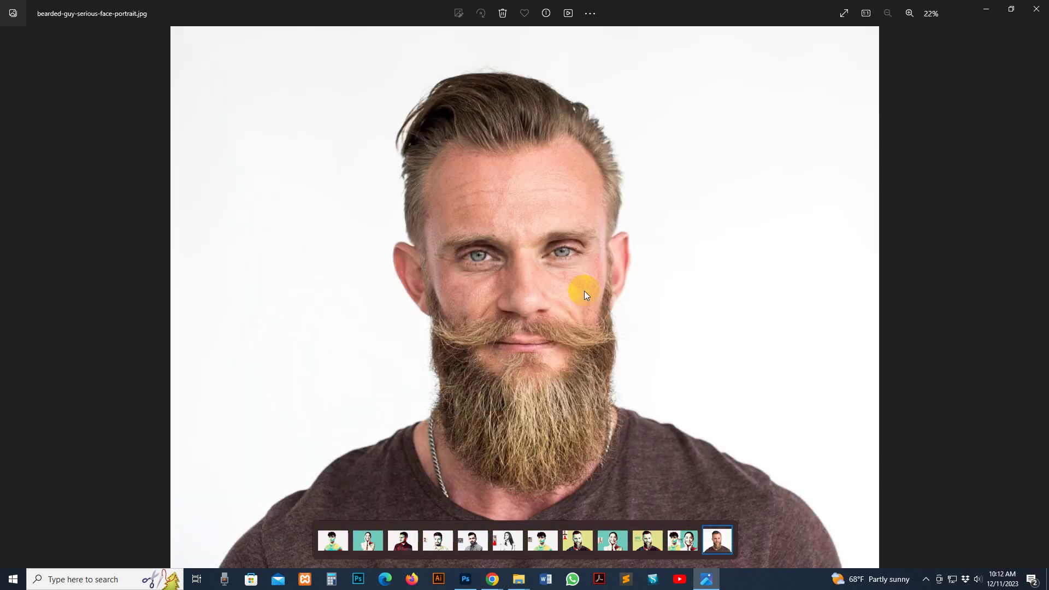
Step: Leave Photos, open the Main file Abstract Painting Photoshop Action folder, and select its ATN and help files
{"action": "left_click", "coordinate": [1035, 9]}
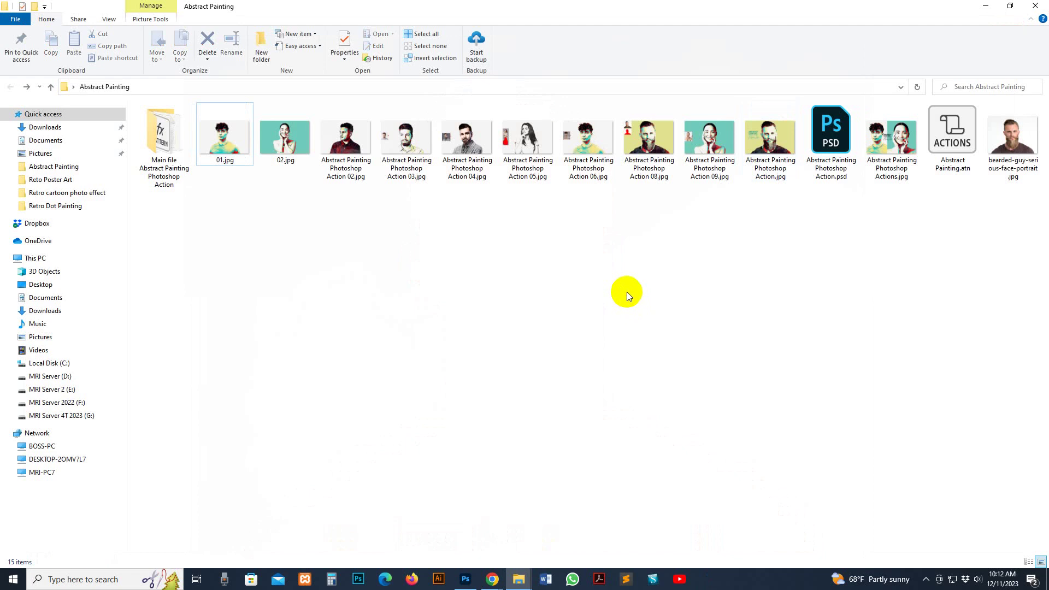
{"action": "double_click", "coordinate": [164, 141]}
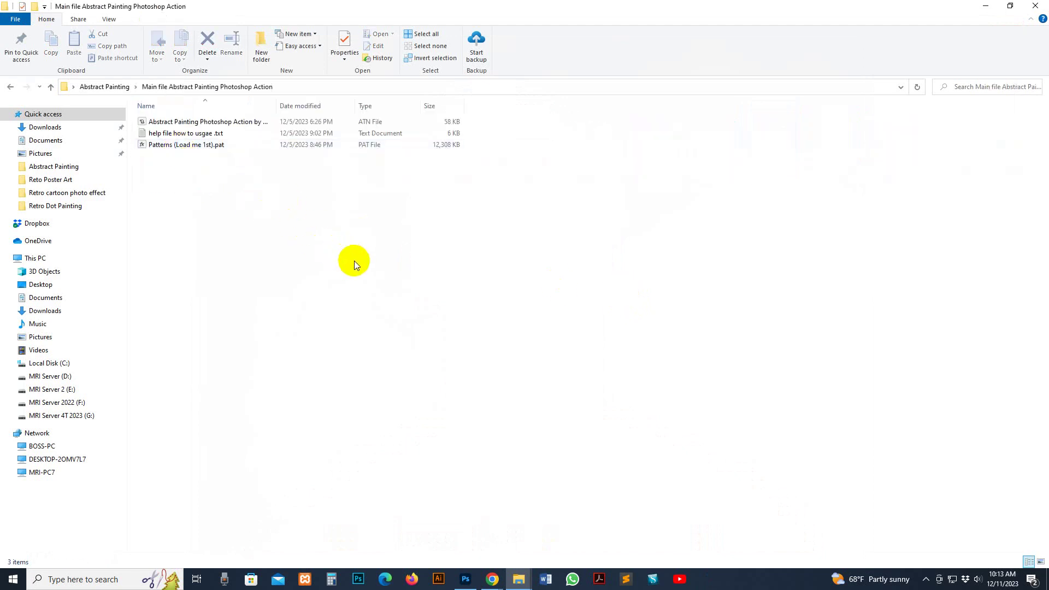
{"action": "left_click", "coordinate": [176, 123]}
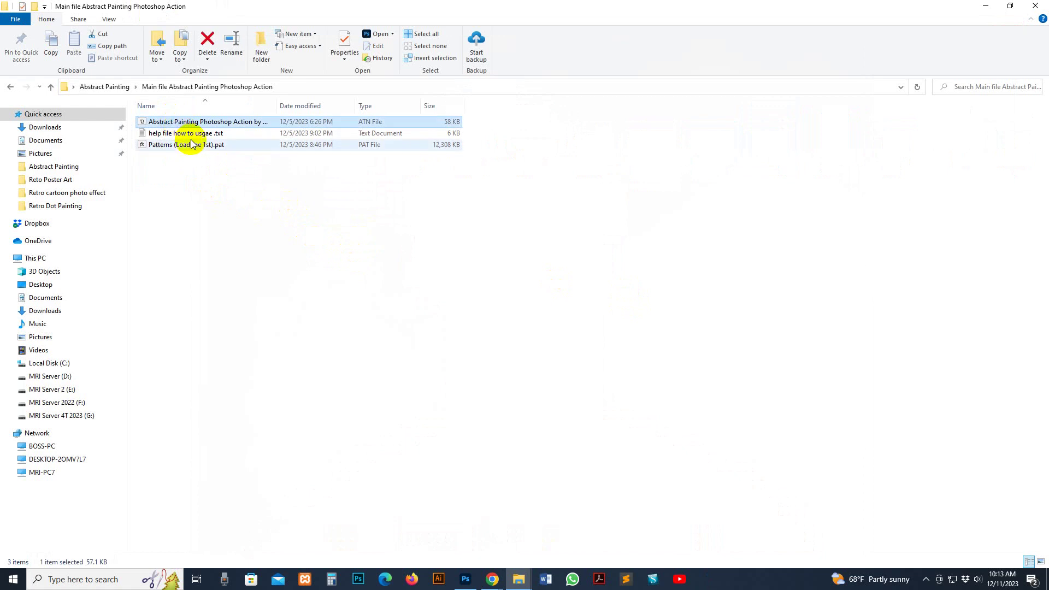
{"action": "left_click", "coordinate": [176, 133]}
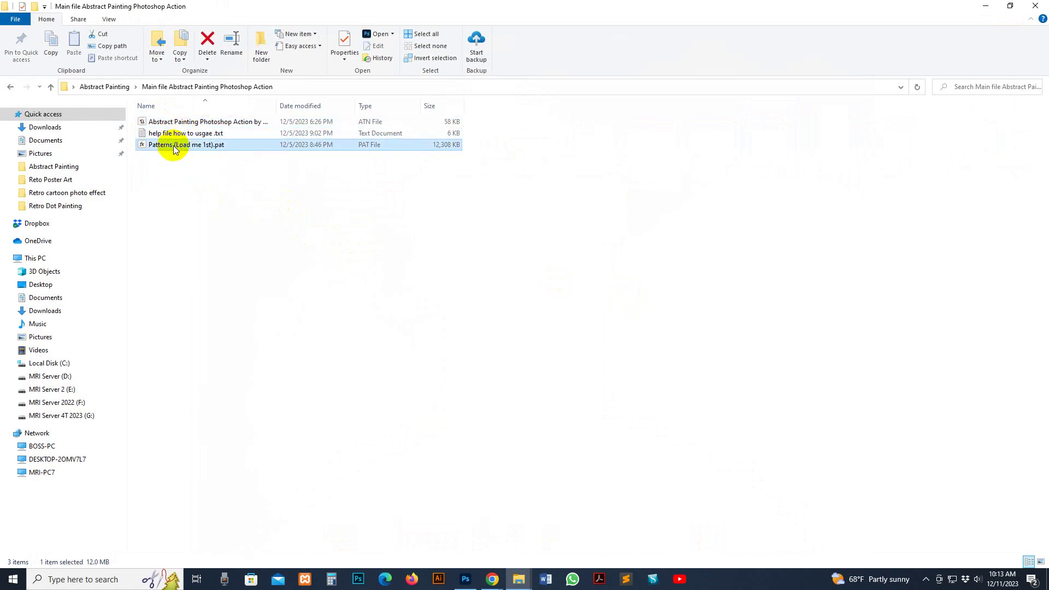
{"action": "double_click", "coordinate": [166, 134]}
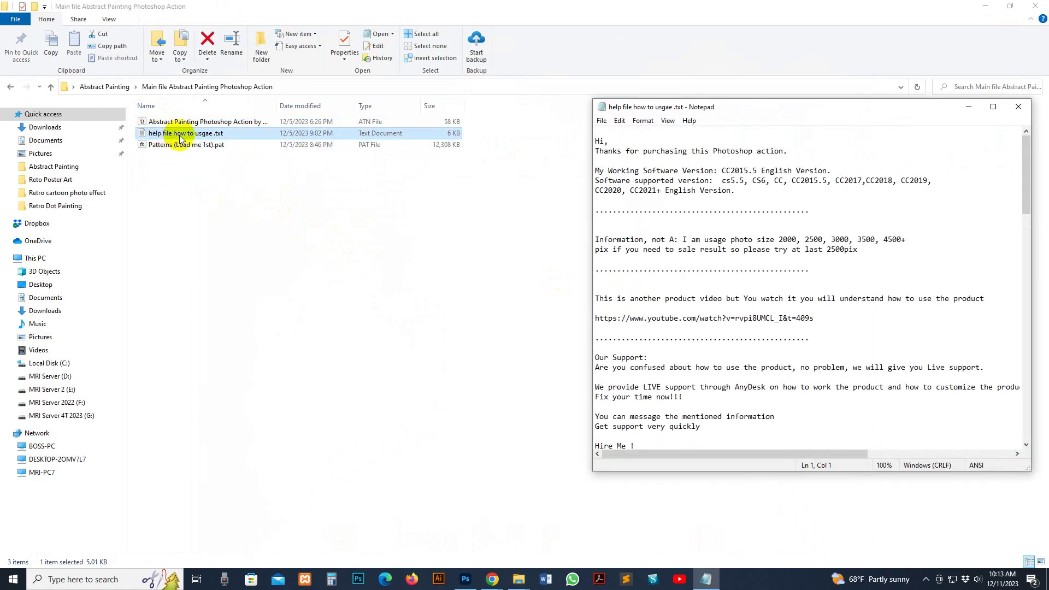
{"action": "scroll", "coordinate": [785, 349], "scroll_direction": "down", "scroll_amount": 1}
{"action": "scroll", "coordinate": [785, 349], "scroll_direction": "down", "scroll_amount": 2}
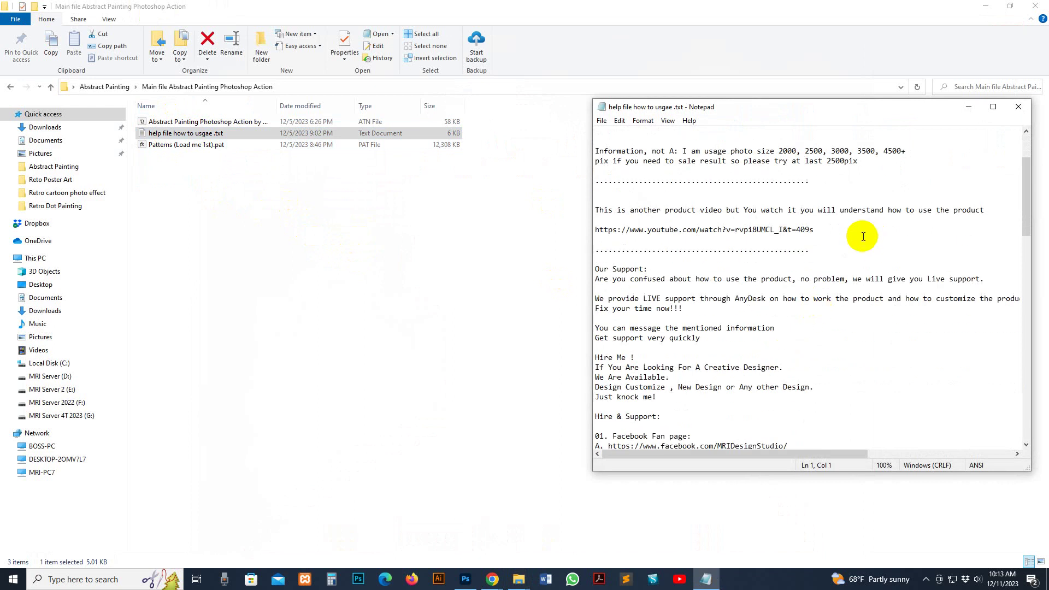
{"action": "scroll", "coordinate": [852, 234], "scroll_direction": "down", "scroll_amount": 4}
{"action": "scroll", "coordinate": [730, 244], "scroll_direction": "down", "scroll_amount": 1}
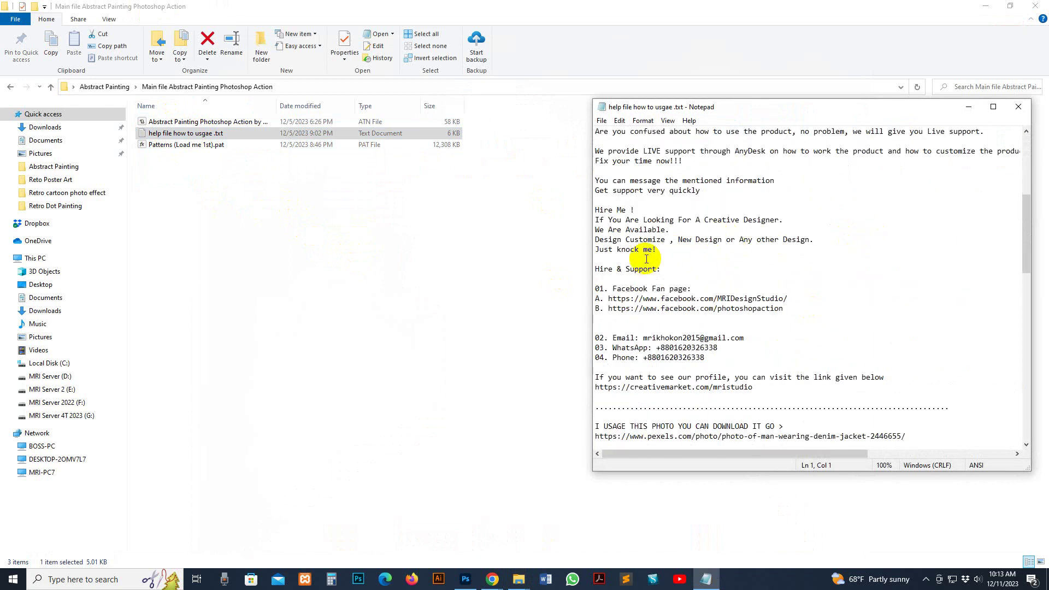
{"action": "scroll", "coordinate": [743, 340], "scroll_direction": "up", "scroll_amount": 1}
{"action": "scroll", "coordinate": [710, 341], "scroll_direction": "down", "scroll_amount": 6}
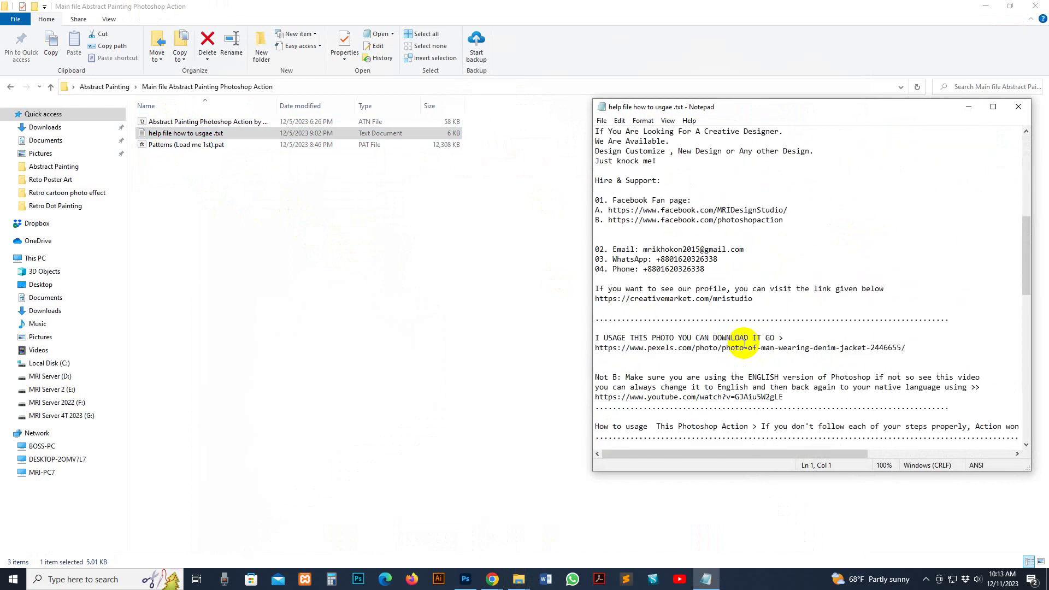
{"action": "scroll", "coordinate": [732, 295], "scroll_direction": "down", "scroll_amount": 3}
{"action": "scroll", "coordinate": [737, 276], "scroll_direction": "down", "scroll_amount": 5}
{"action": "scroll", "coordinate": [798, 373], "scroll_direction": "down", "scroll_amount": 4}
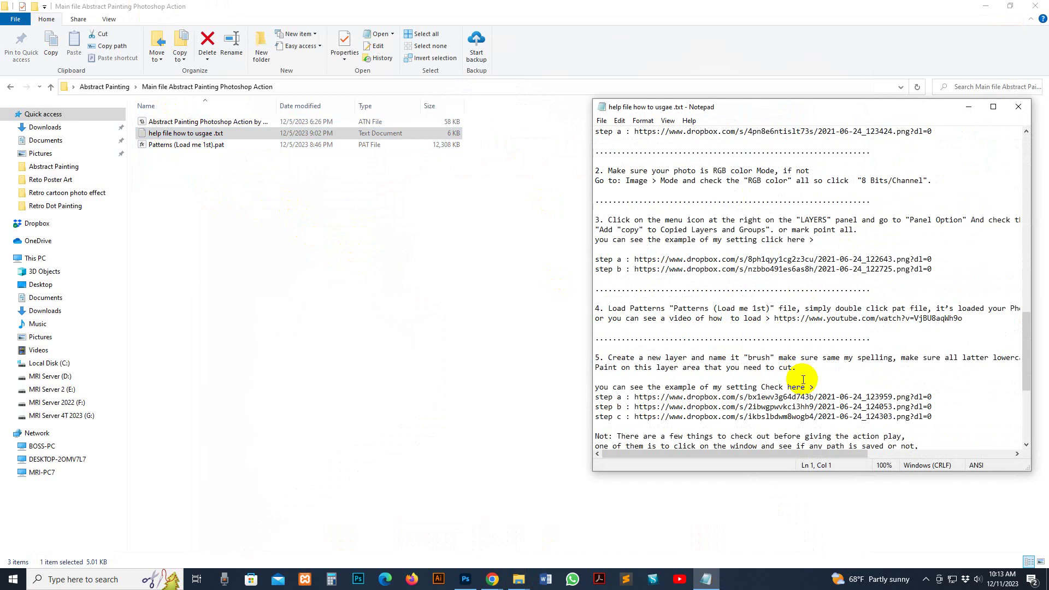
{"action": "scroll", "coordinate": [797, 377], "scroll_direction": "up", "scroll_amount": 8}
{"action": "scroll", "coordinate": [765, 353], "scroll_direction": "up", "scroll_amount": 9}
{"action": "scroll", "coordinate": [729, 327], "scroll_direction": "up", "scroll_amount": 2}
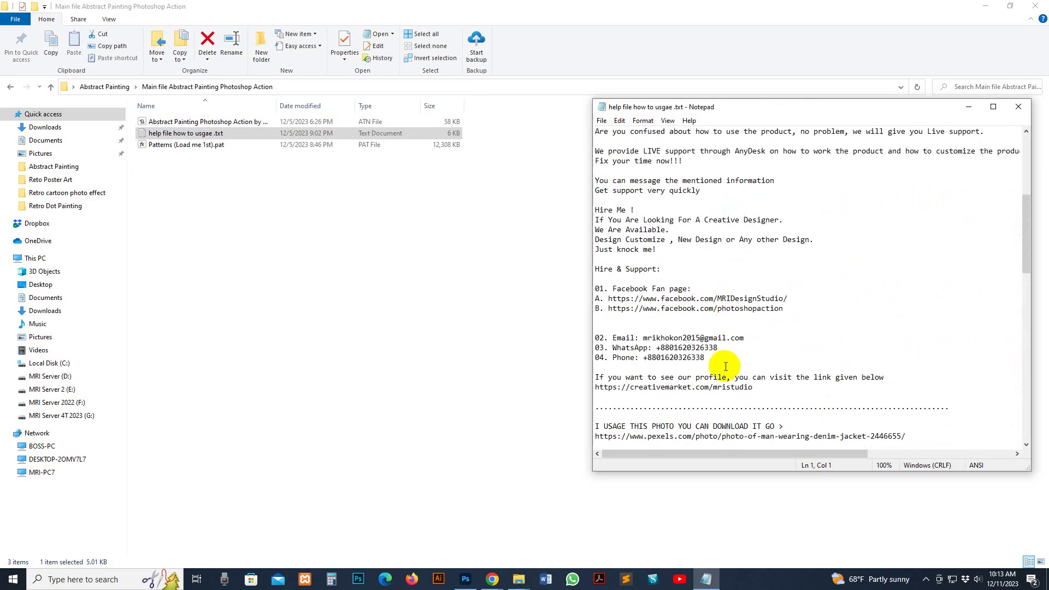
{"action": "left_click_drag", "start_coordinate": [728, 354], "coordinate": [595, 288]}
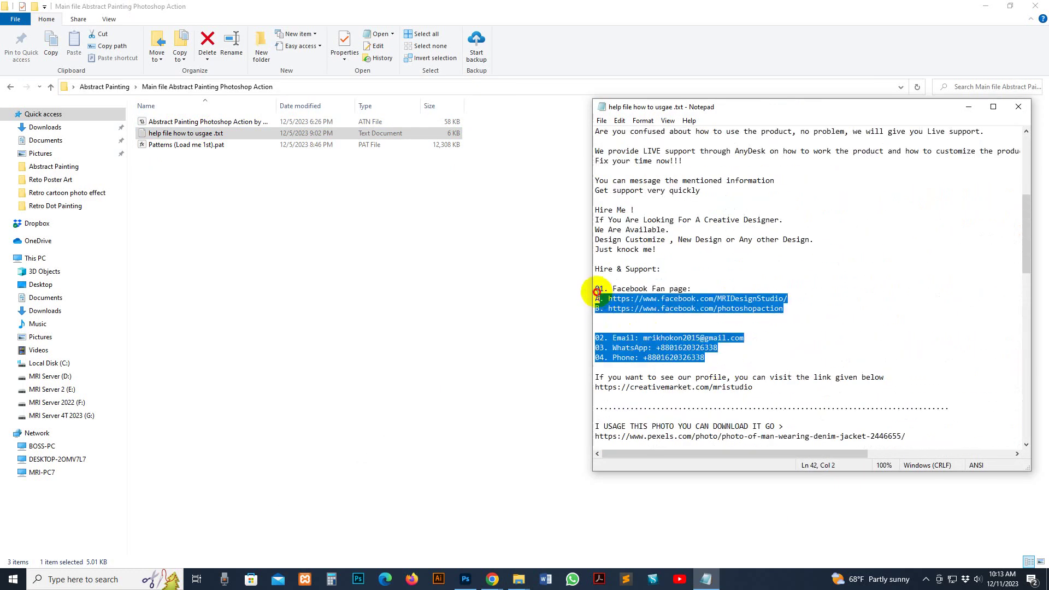
{"action": "left_click", "coordinate": [734, 359]}
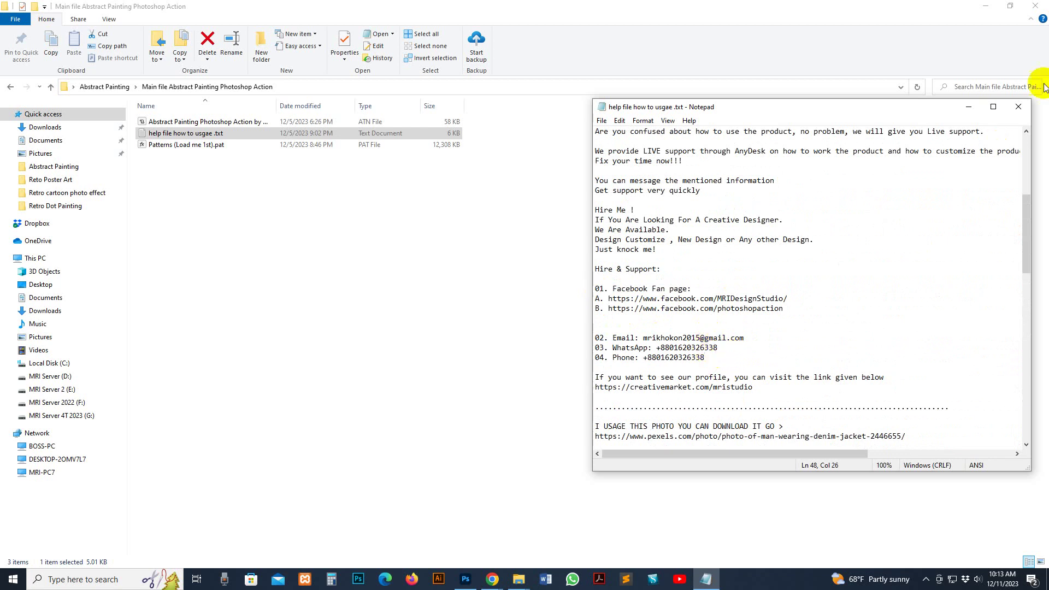
{"action": "left_click", "coordinate": [1018, 107]}
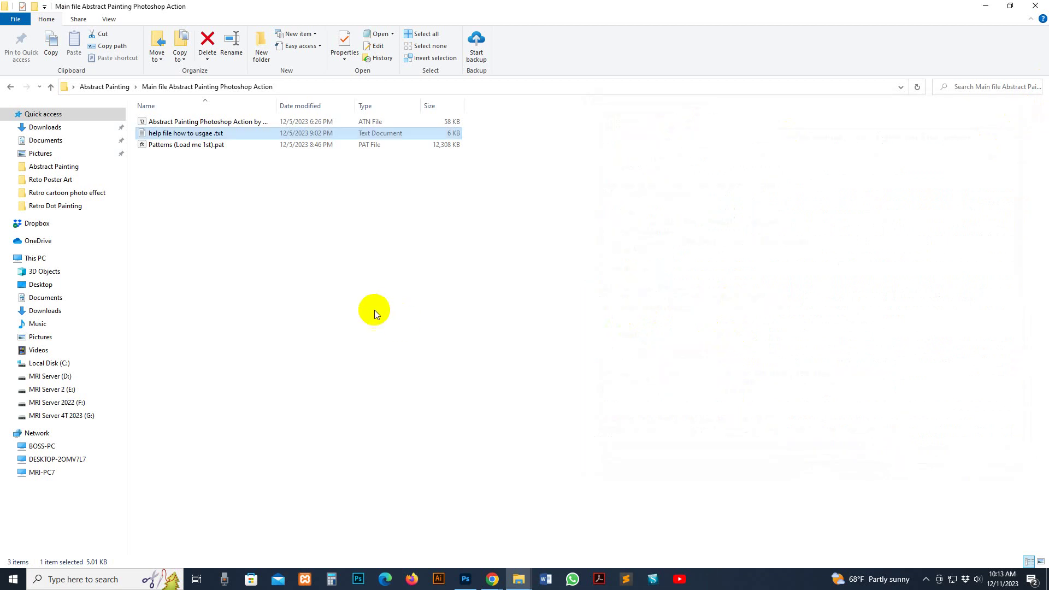
Step: Select Patterns (Load me 1st).pat, then bring Photoshop 2022 forward
{"action": "left_click", "coordinate": [180, 145]}
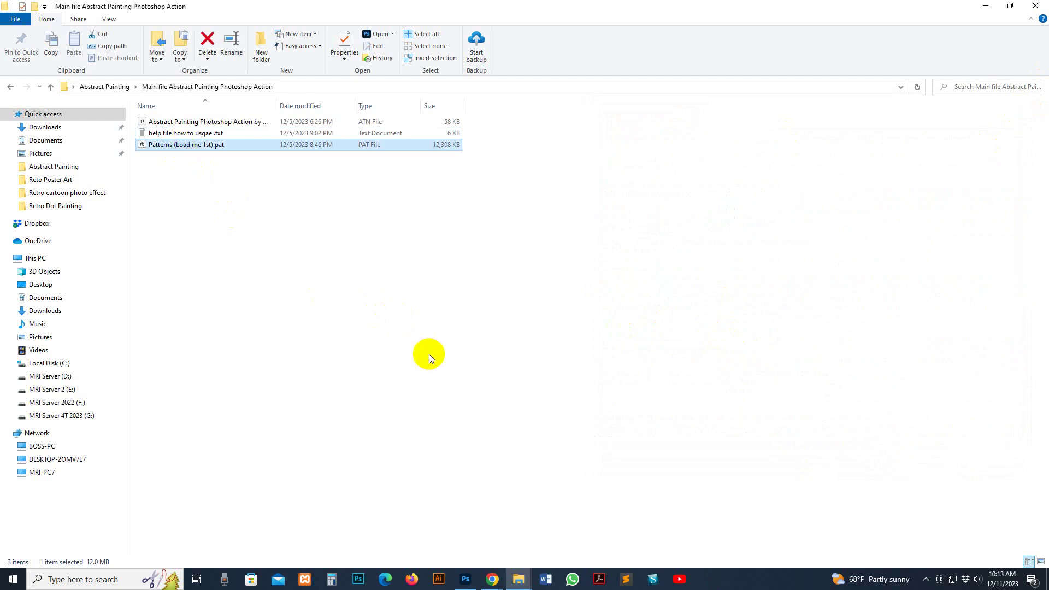
{"action": "left_click", "coordinate": [465, 585]}
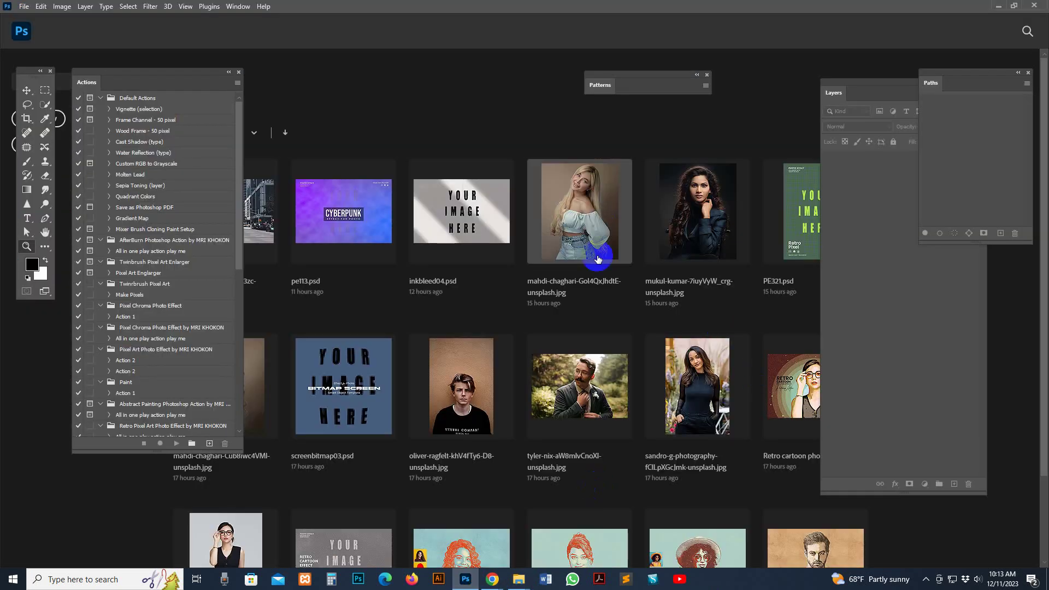
Step: Import Patterns (Load me 1st).pat from the Abstract Painting Main file folder via the Patterns panel
{"action": "left_click", "coordinate": [240, 7]}
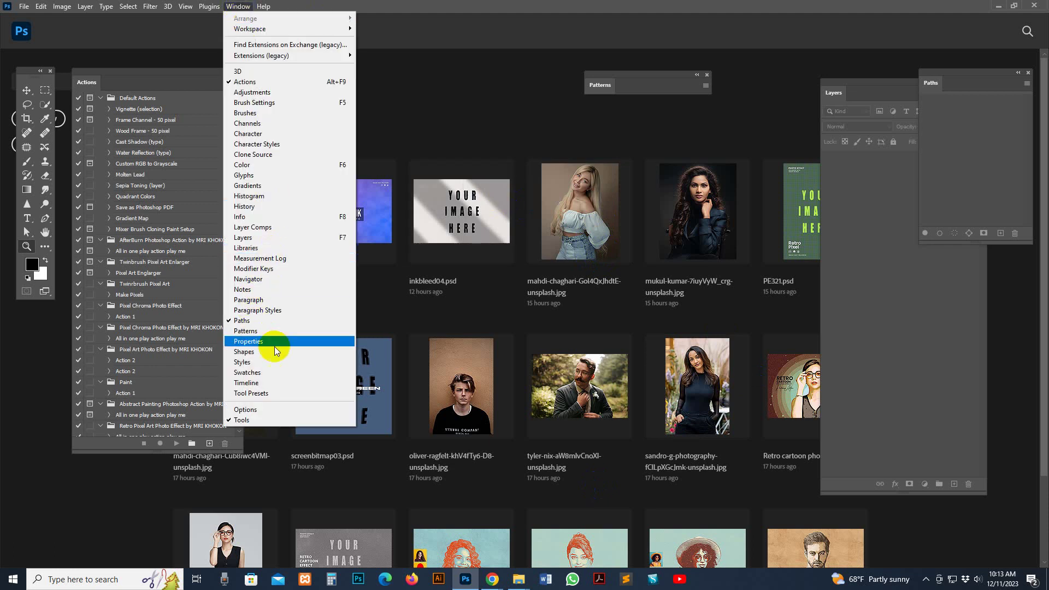
{"action": "left_click", "coordinate": [246, 331]}
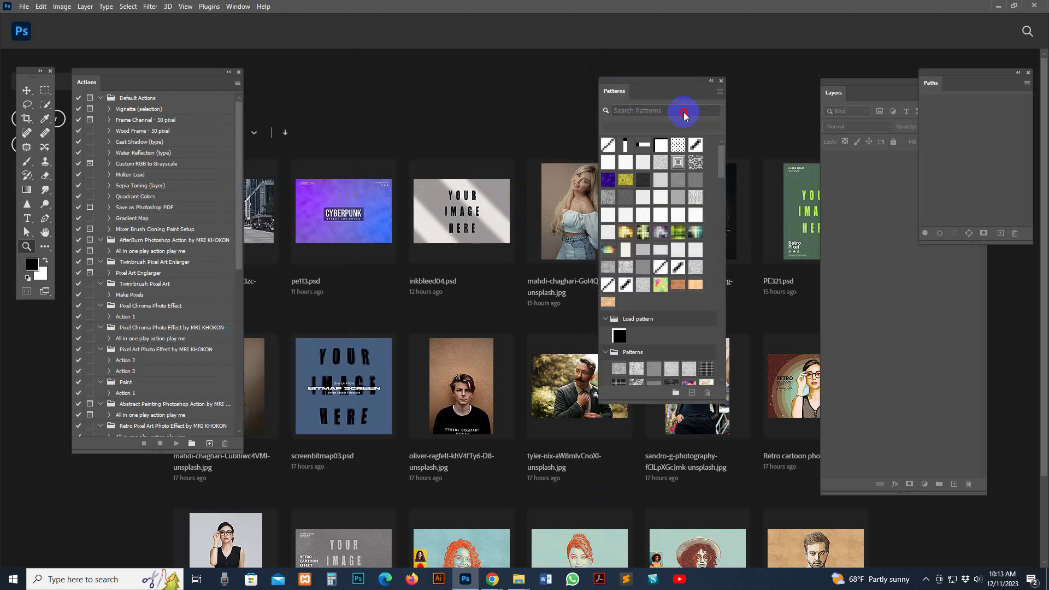
{"action": "left_click", "coordinate": [735, 84]}
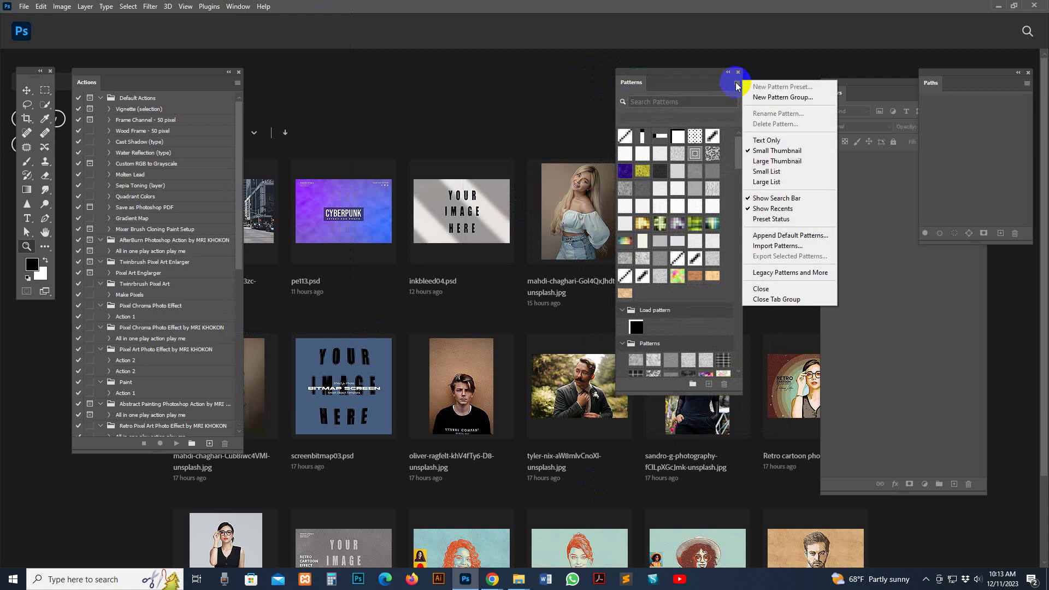
{"action": "left_click", "coordinate": [775, 246]}
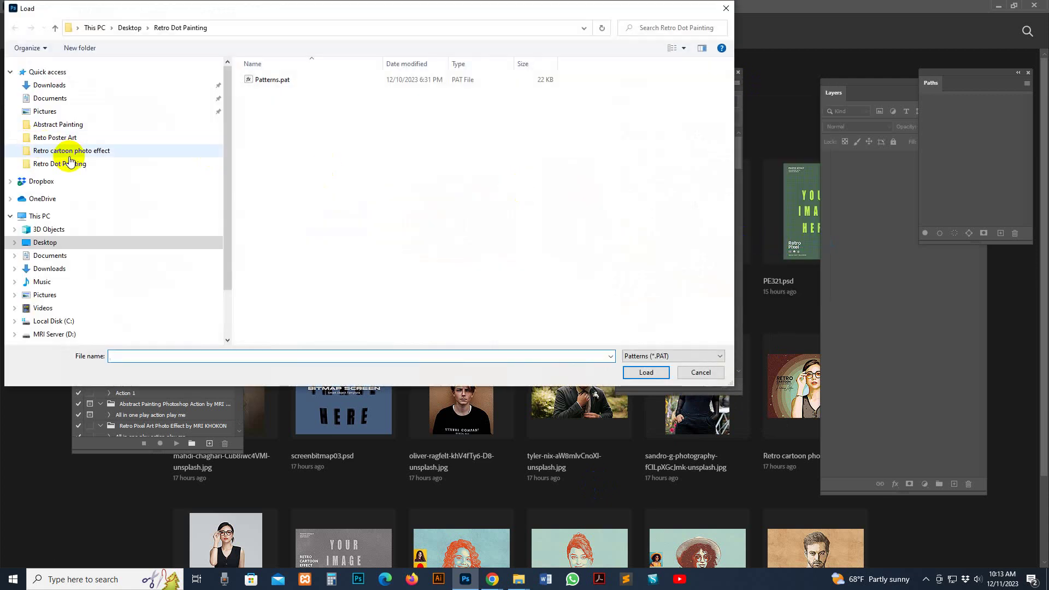
{"action": "left_click", "coordinate": [56, 125]}
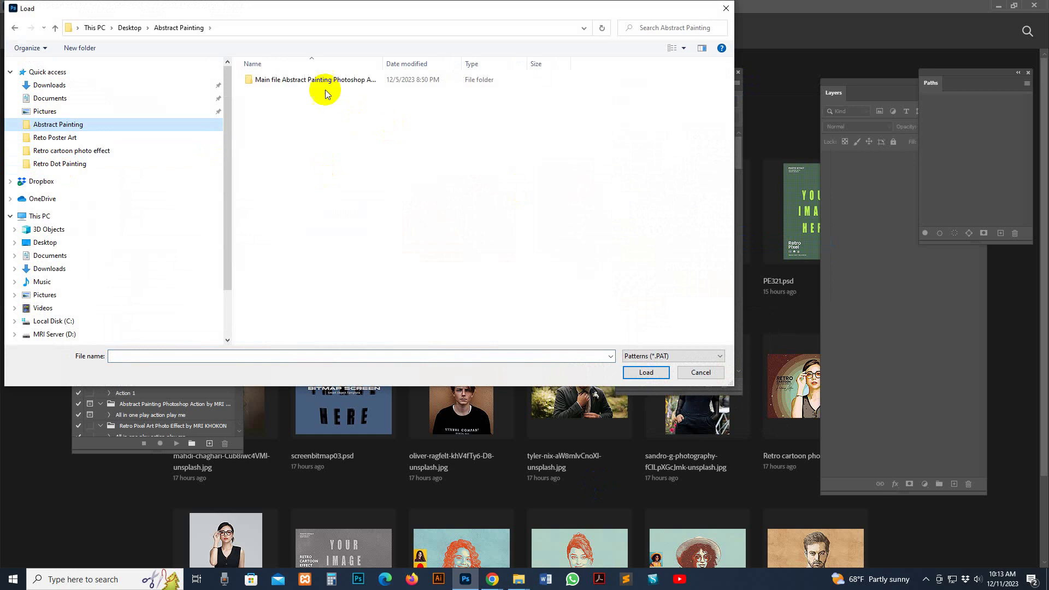
{"action": "double_click", "coordinate": [322, 89]}
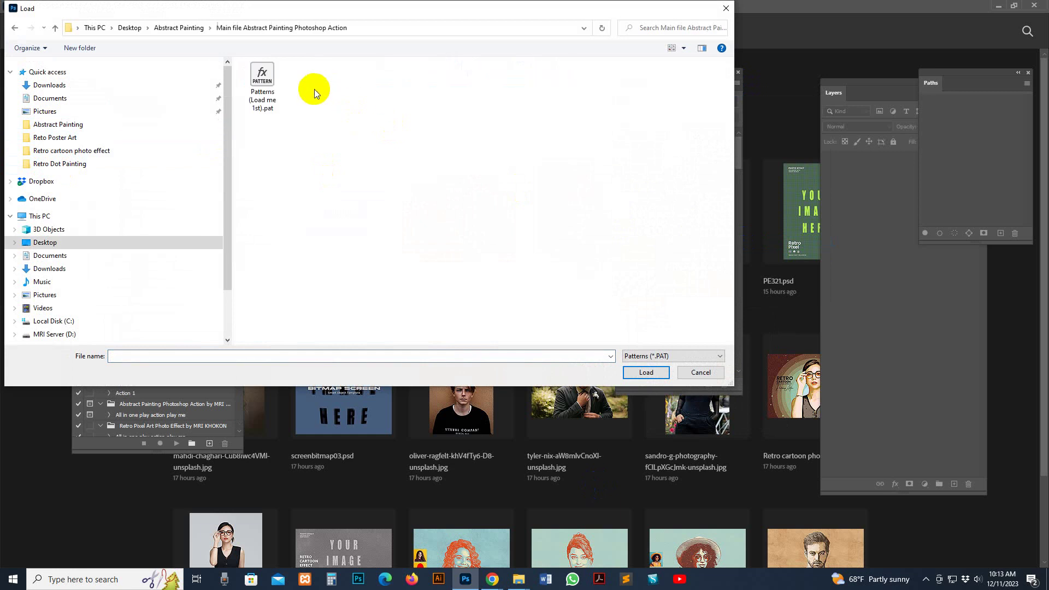
{"action": "left_click", "coordinate": [269, 85]}
{"action": "left_click", "coordinate": [653, 376]}
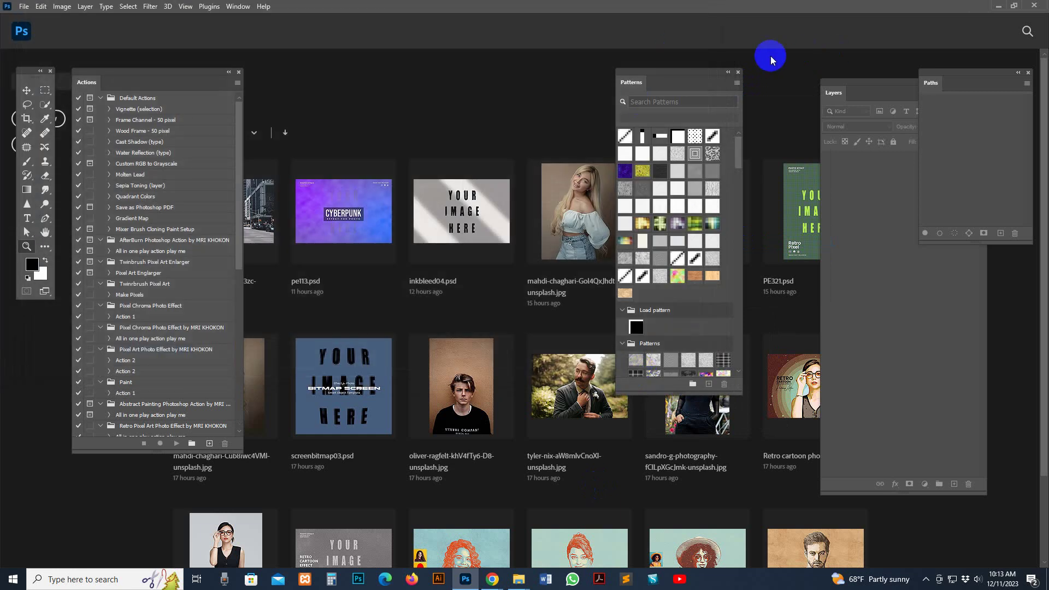
Step: Close the Patterns panel, then reopen and reposition the Actions panel
{"action": "left_click", "coordinate": [738, 72]}
{"action": "left_click", "coordinate": [238, 6]}
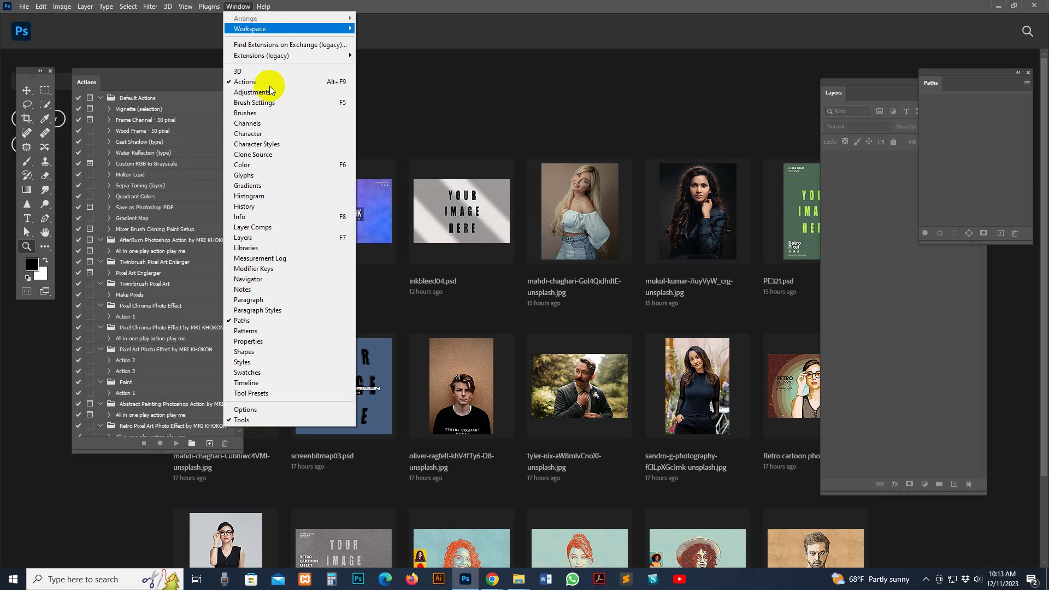
{"action": "left_click", "coordinate": [257, 81]}
{"action": "left_click", "coordinate": [238, 6]}
{"action": "left_click", "coordinate": [246, 82]}
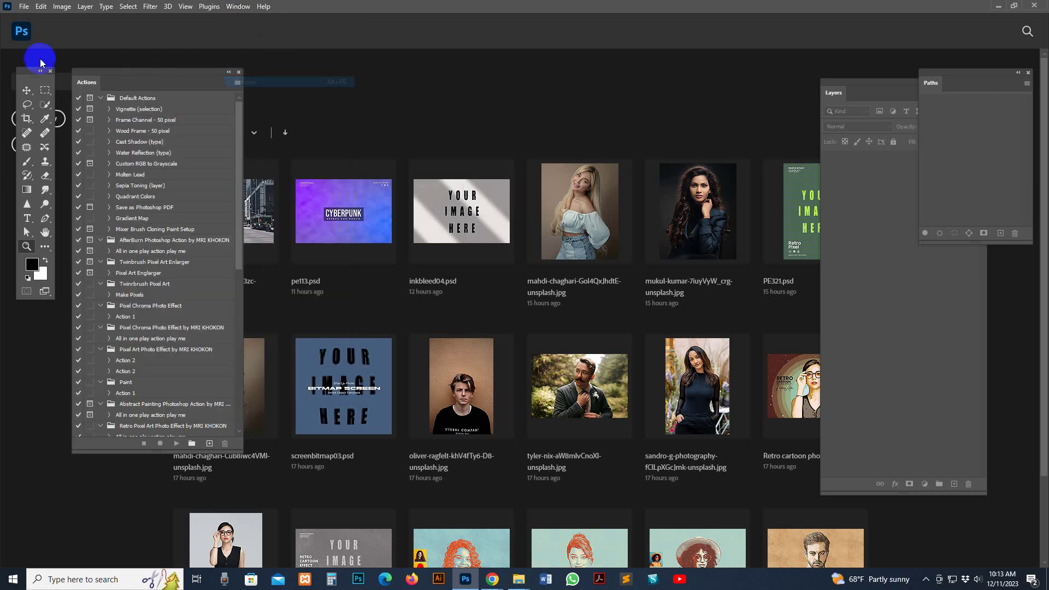
{"action": "mouse_move", "coordinate": [94, 77]}
{"action": "left_mouse_down"}
{"action": "mouse_move", "coordinate": [927, 171]}
{"action": "mouse_move", "coordinate": [67, 77]}
{"action": "left_mouse_up"}
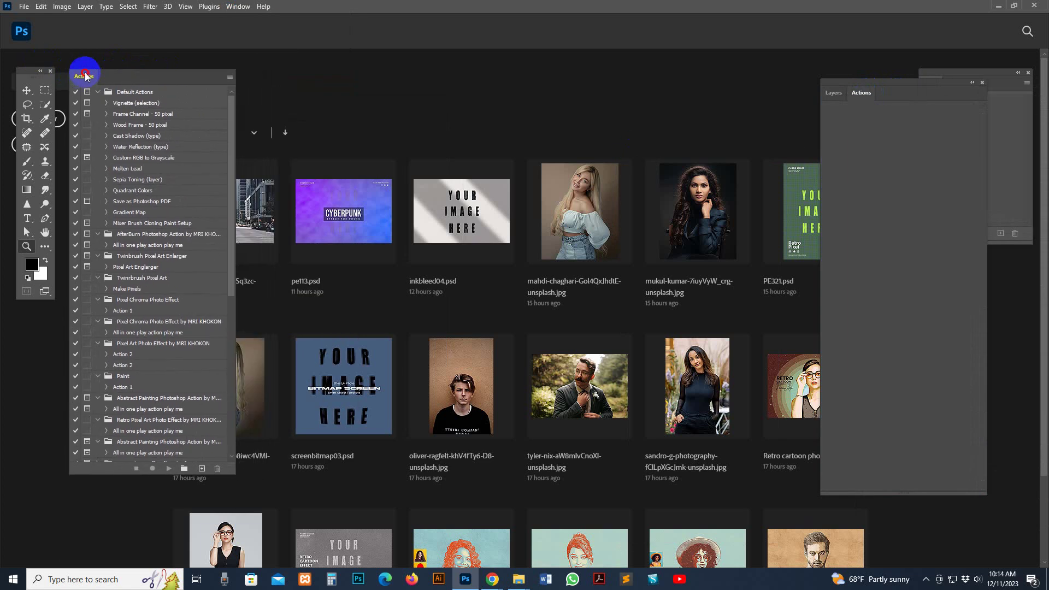
Step: Load the Abstract Painting .atn action file and scroll the Actions list to find it
{"action": "left_click", "coordinate": [230, 74]}
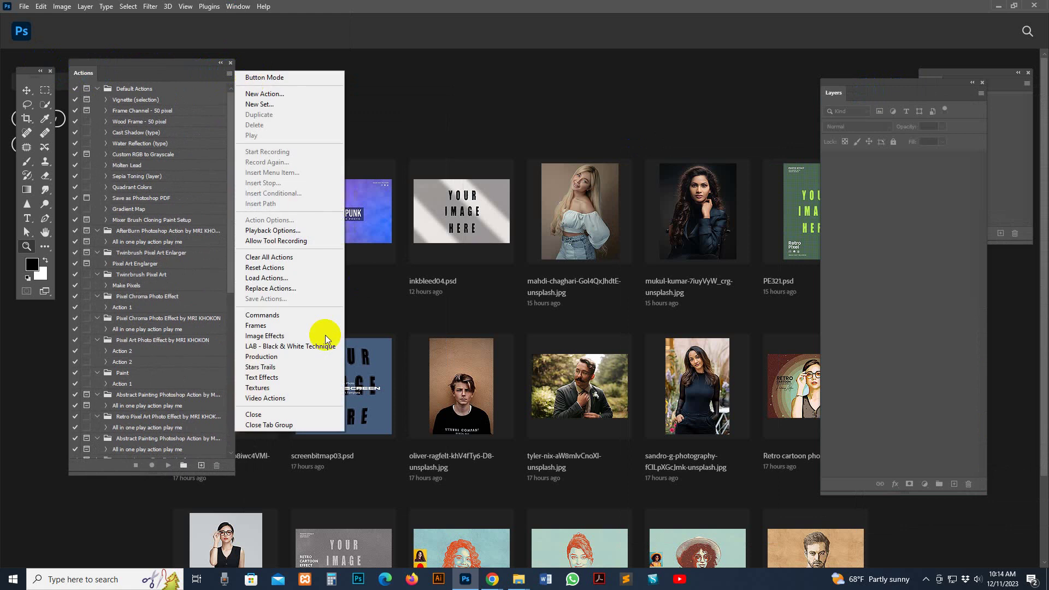
{"action": "left_click", "coordinate": [290, 280]}
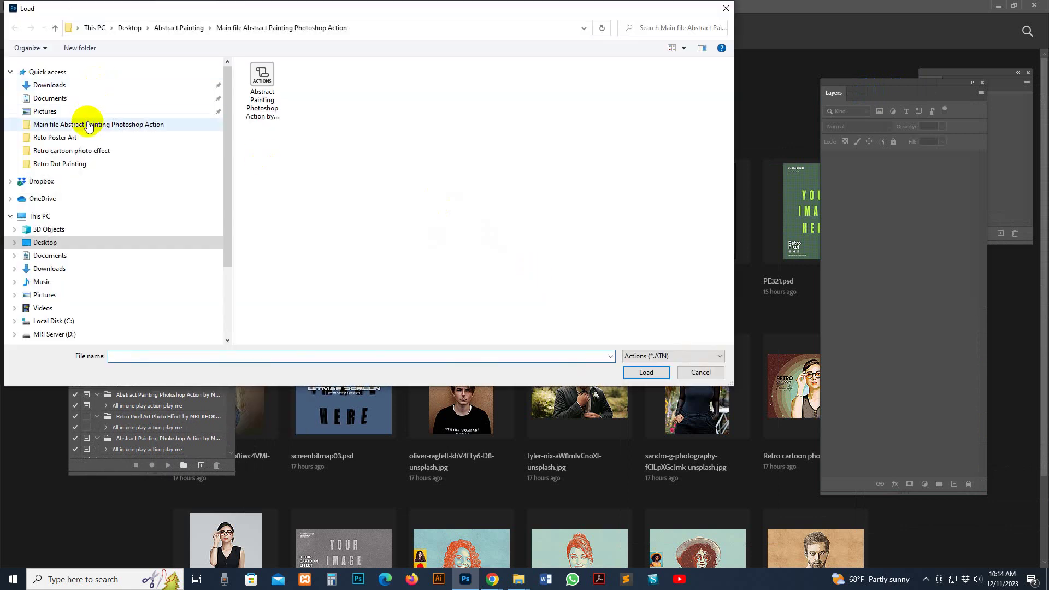
{"action": "left_click", "coordinate": [259, 80]}
{"action": "left_click", "coordinate": [643, 376]}
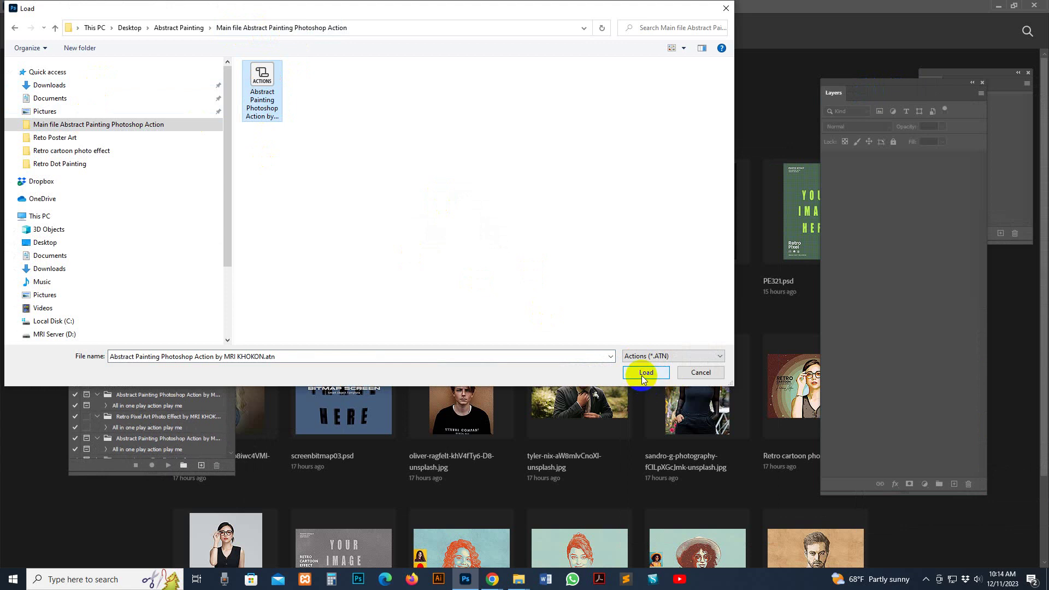
{"action": "scroll", "coordinate": [227, 387], "scroll_direction": "down", "scroll_amount": 1}
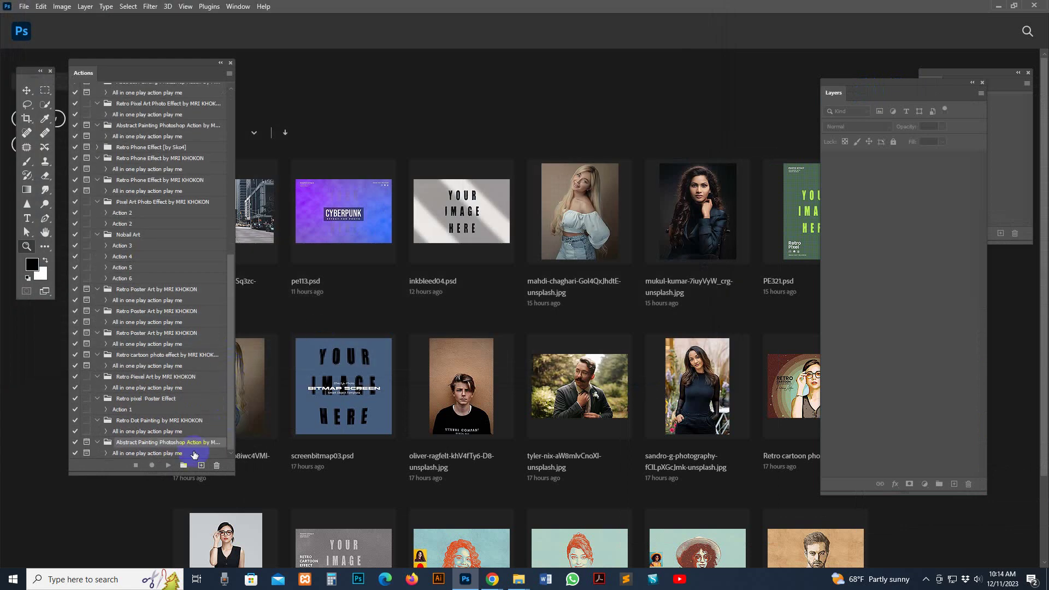
{"action": "scroll", "coordinate": [232, 411], "scroll_direction": "up", "scroll_amount": 1}
{"action": "scroll", "coordinate": [231, 410], "scroll_direction": "up", "scroll_amount": 1}
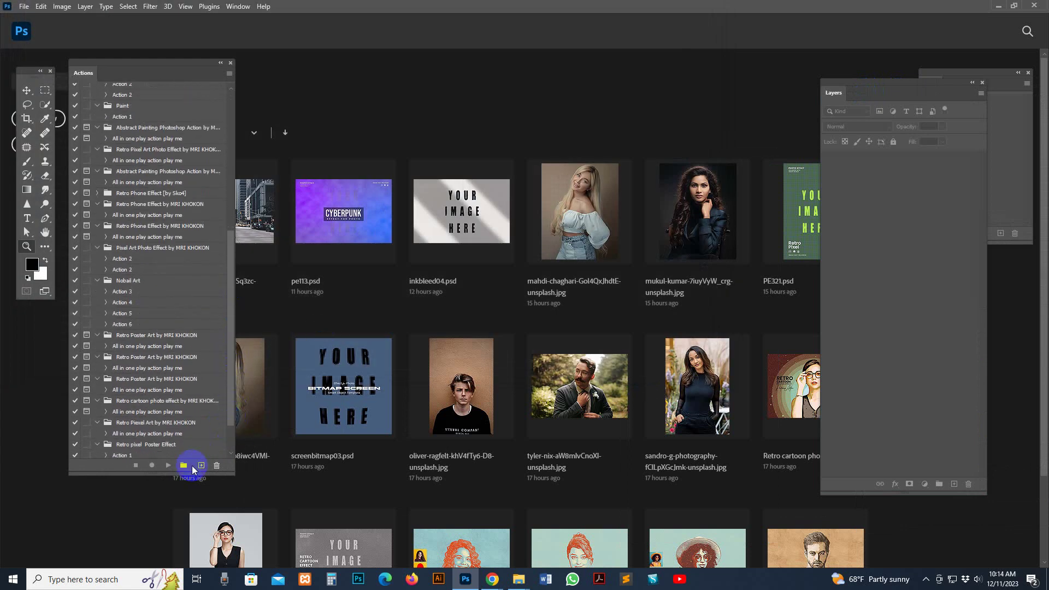
{"action": "scroll", "coordinate": [234, 432], "scroll_direction": "down", "scroll_amount": 2}
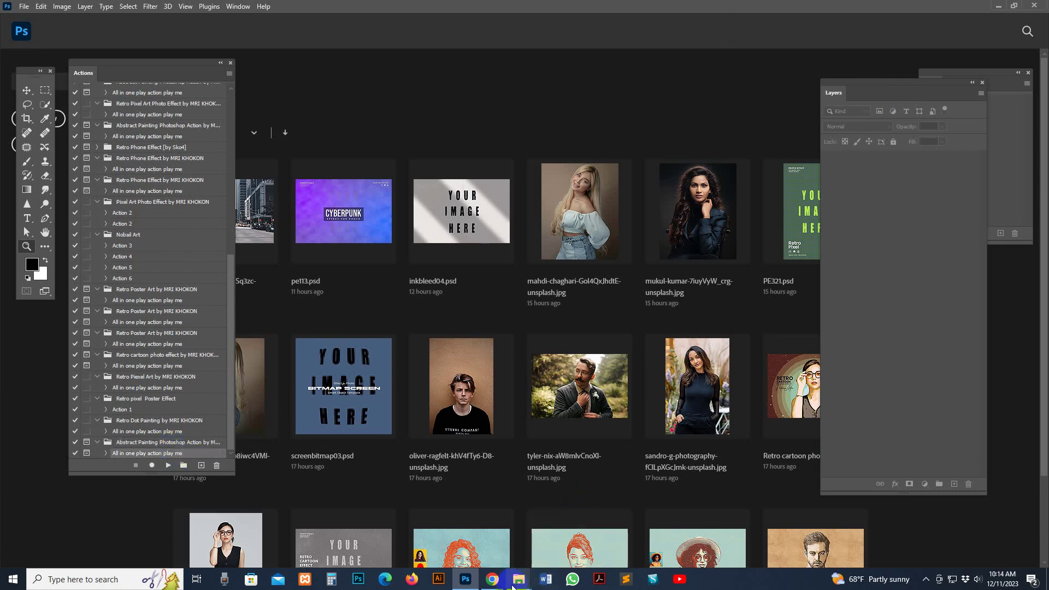
Step: Drag bearded-guy-serious-face-portrait.jpg from the Abstract Painting folder into Photoshop
{"action": "mouse_move", "coordinate": [518, 579]}
{"action": "left_click", "coordinate": [555, 545]}
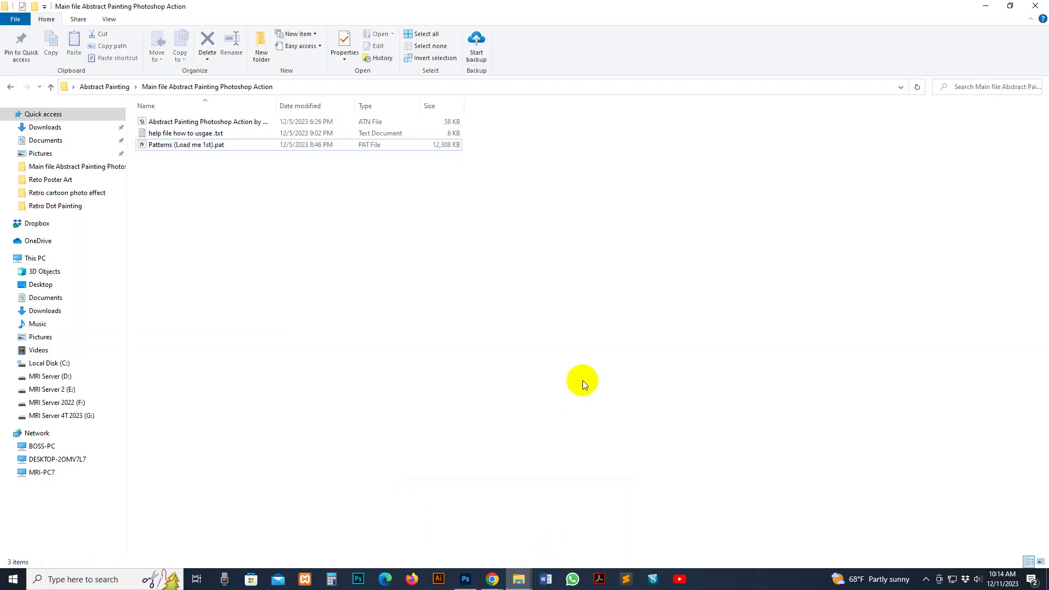
{"action": "key", "text": "alt+Up"}
{"action": "mouse_move", "coordinate": [1010, 139]}
{"action": "left_mouse_down"}
{"action": "mouse_move", "coordinate": [478, 583]}
{"action": "mouse_move", "coordinate": [609, 95]}
{"action": "left_mouse_up"}
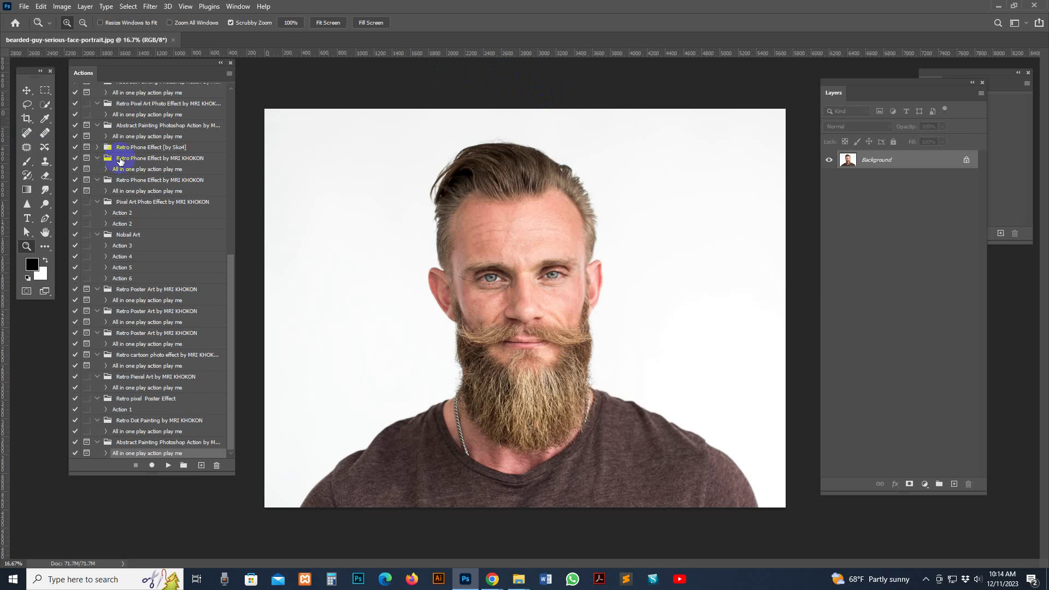
Step: Crop outward to add white canvas above, right and left of the portrait
{"action": "left_click", "coordinate": [26, 118]}
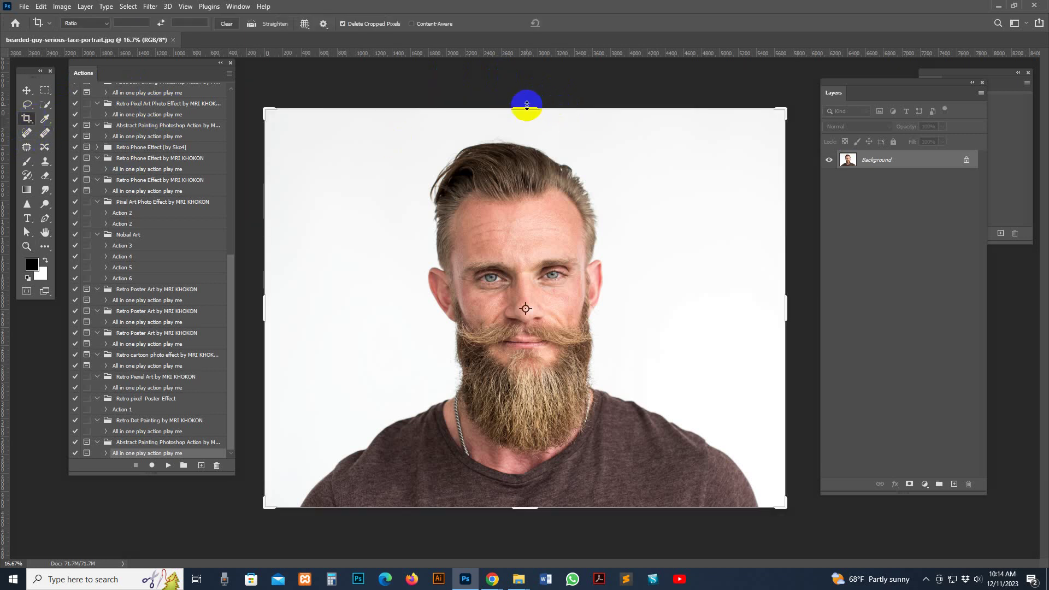
{"action": "left_click_drag", "start_coordinate": [519, 109], "coordinate": [520, 87]}
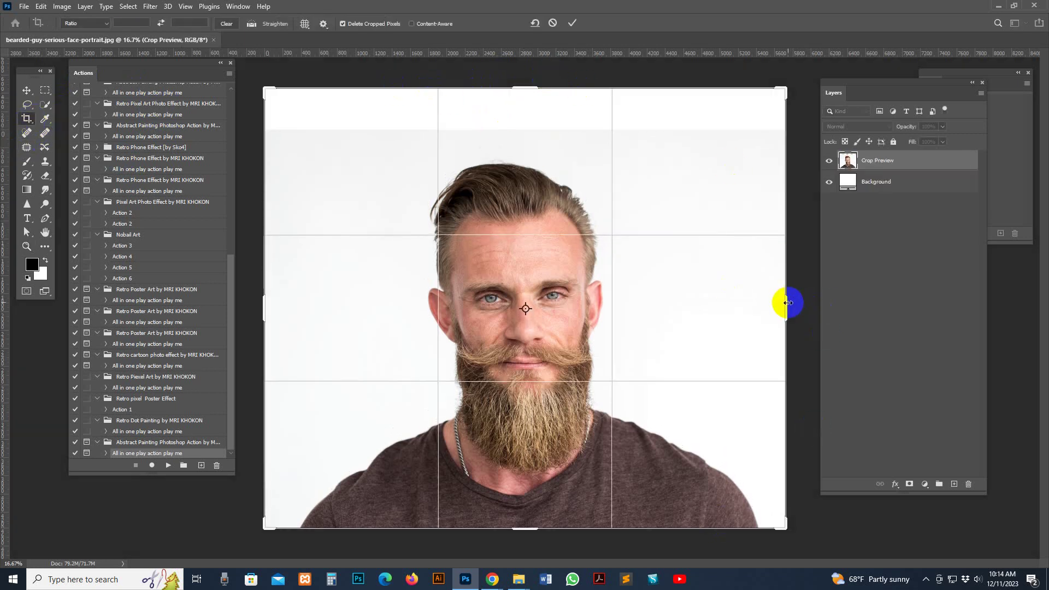
{"action": "left_click_drag", "start_coordinate": [786, 300], "coordinate": [798, 301]}
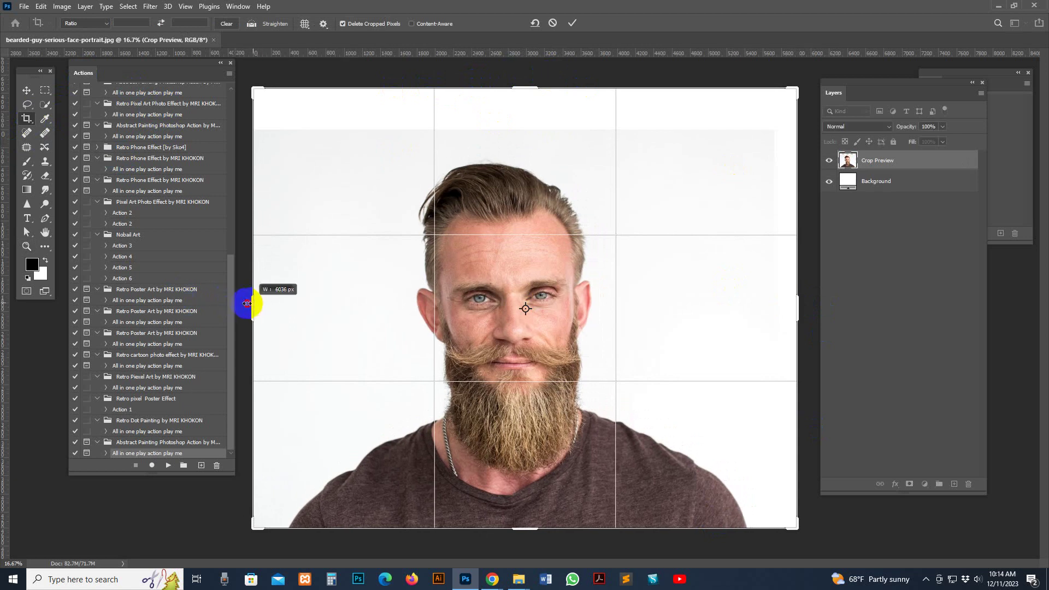
{"action": "left_click_drag", "start_coordinate": [253, 299], "coordinate": [244, 299]}
{"action": "left_click", "coordinate": [27, 90]}
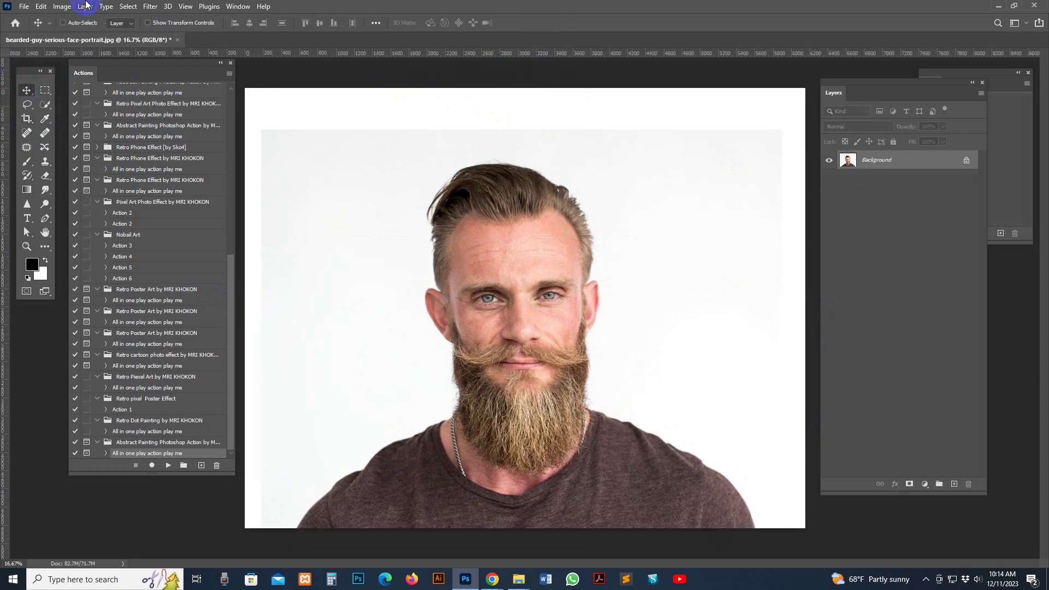
Step: Resize the image to 2600 pixels wide (2600 × 2042) with proportions linked
{"action": "left_click", "coordinate": [62, 6]}
{"action": "left_click", "coordinate": [78, 88]}
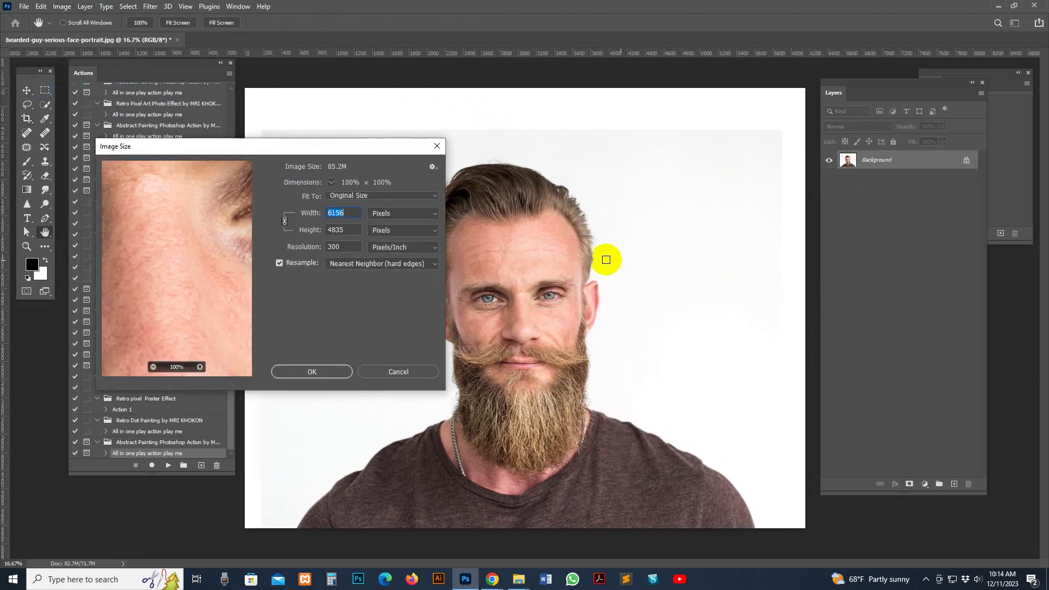
{"action": "double_click", "coordinate": [361, 219]}
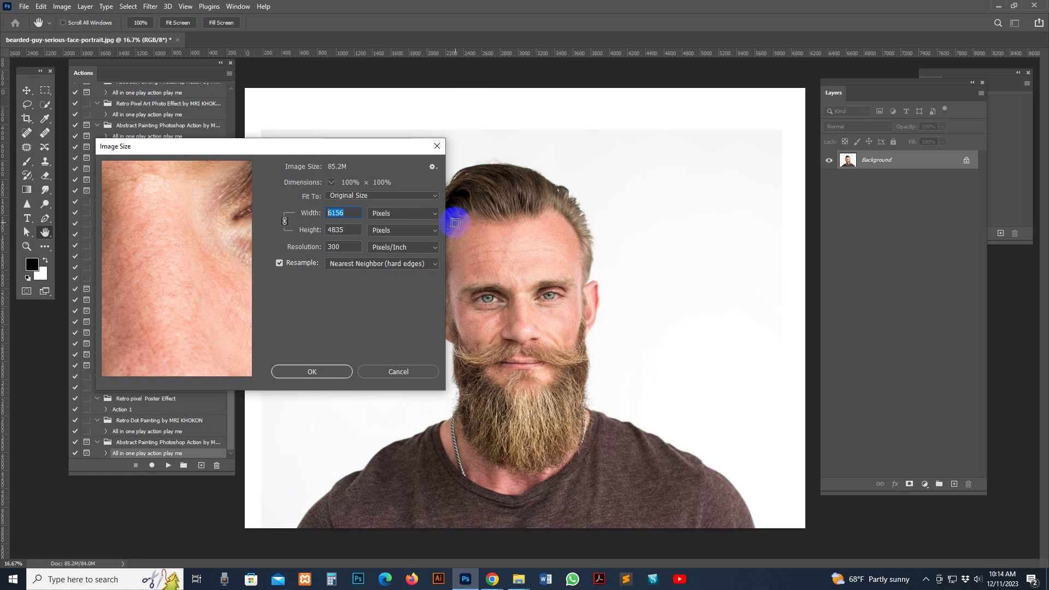
{"action": "type", "text": "2600"}
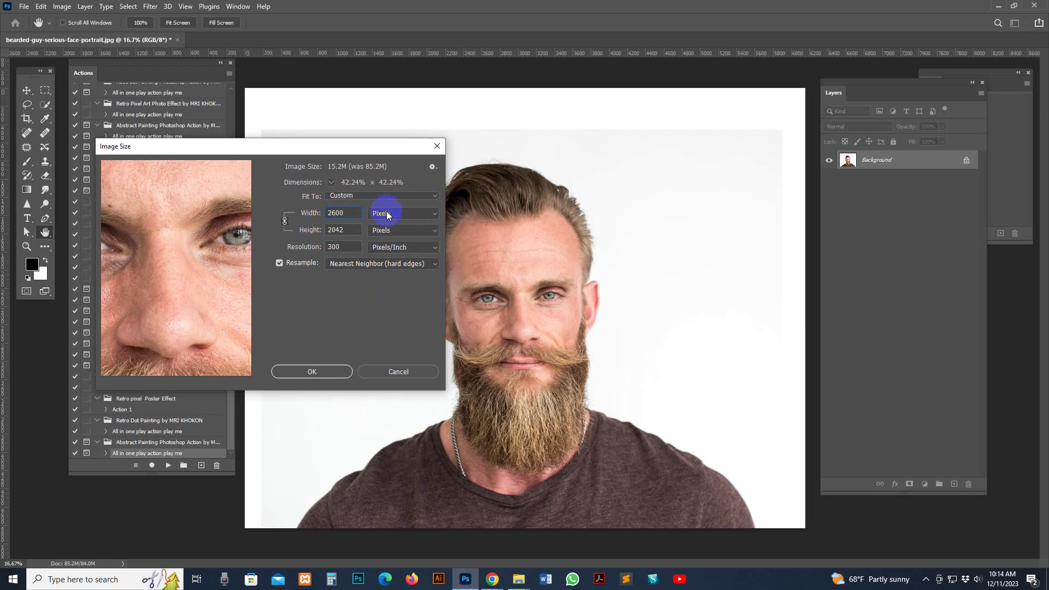
{"action": "left_click", "coordinate": [336, 374]}
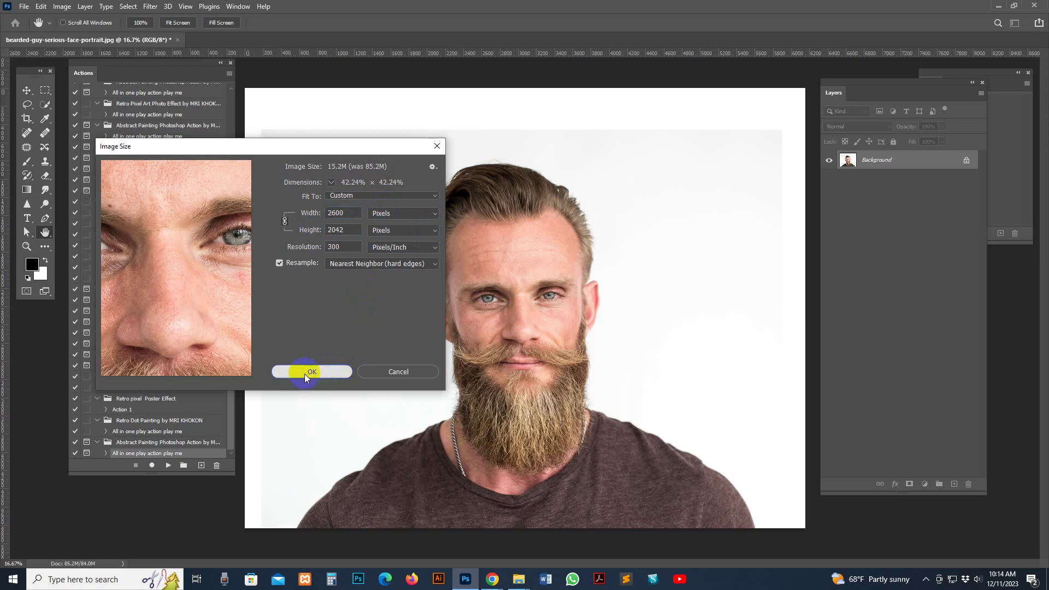
{"action": "left_click", "coordinate": [304, 375]}
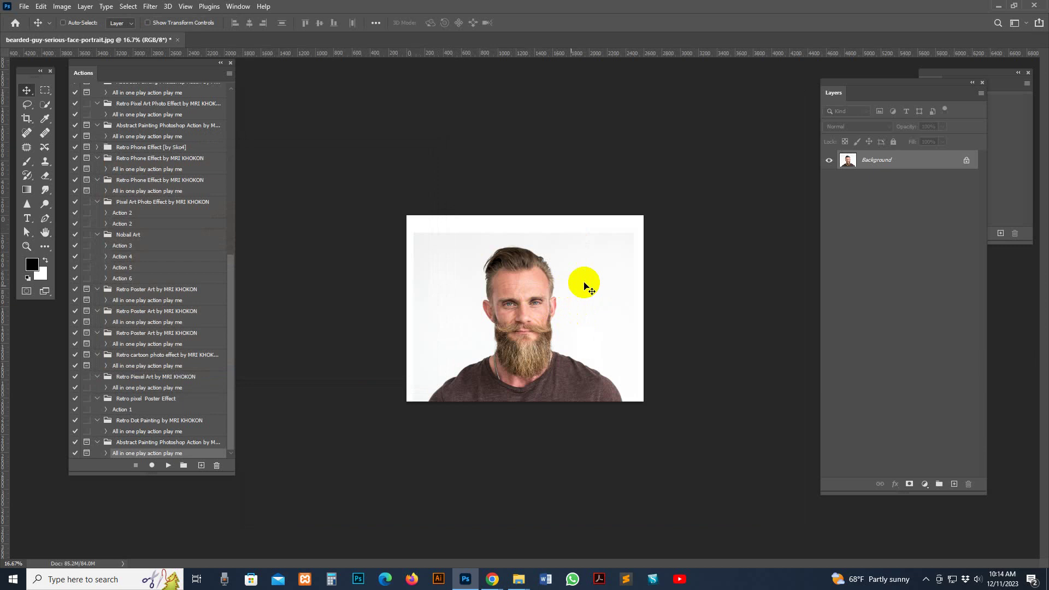
Step: Zoom in on the portrait, close the extra panel, and resize the Layers panel
{"action": "key", "text": "z"}
{"action": "left_click", "coordinate": [586, 284]}
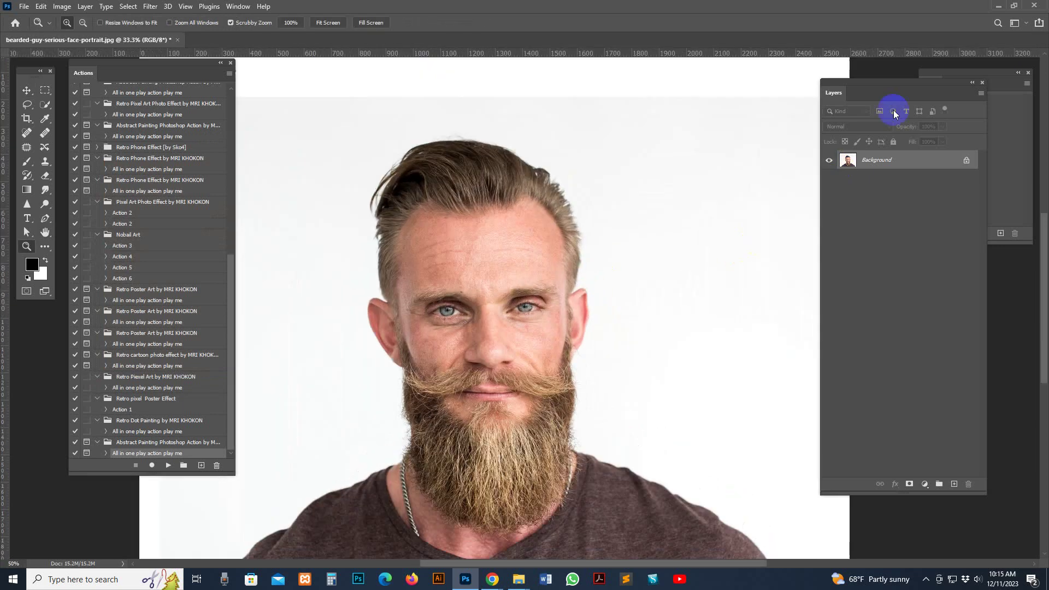
{"action": "left_click", "coordinate": [1029, 73]}
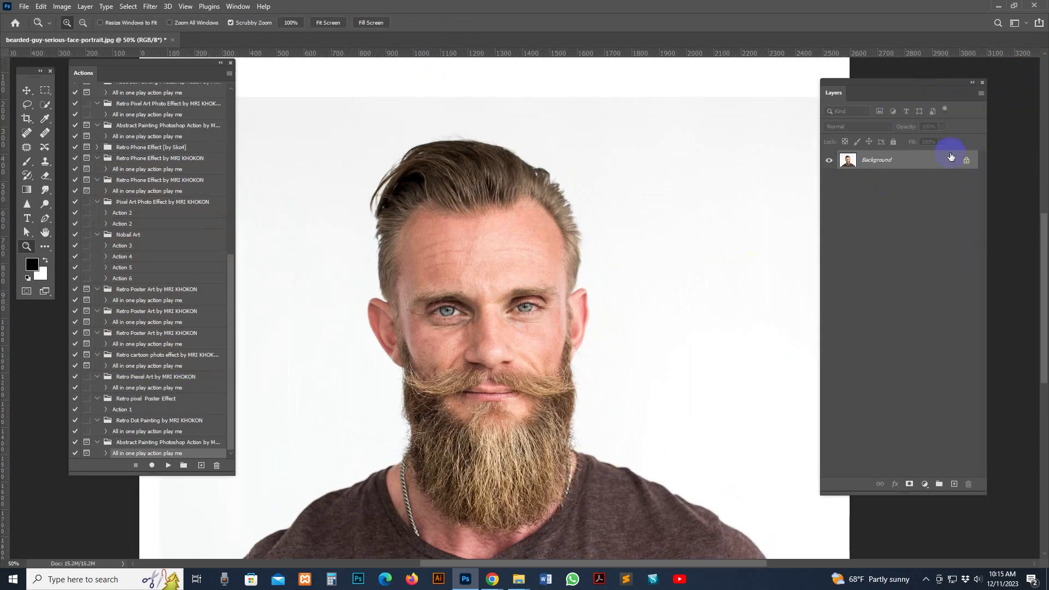
{"action": "left_click_drag", "start_coordinate": [819, 495], "coordinate": [848, 475]}
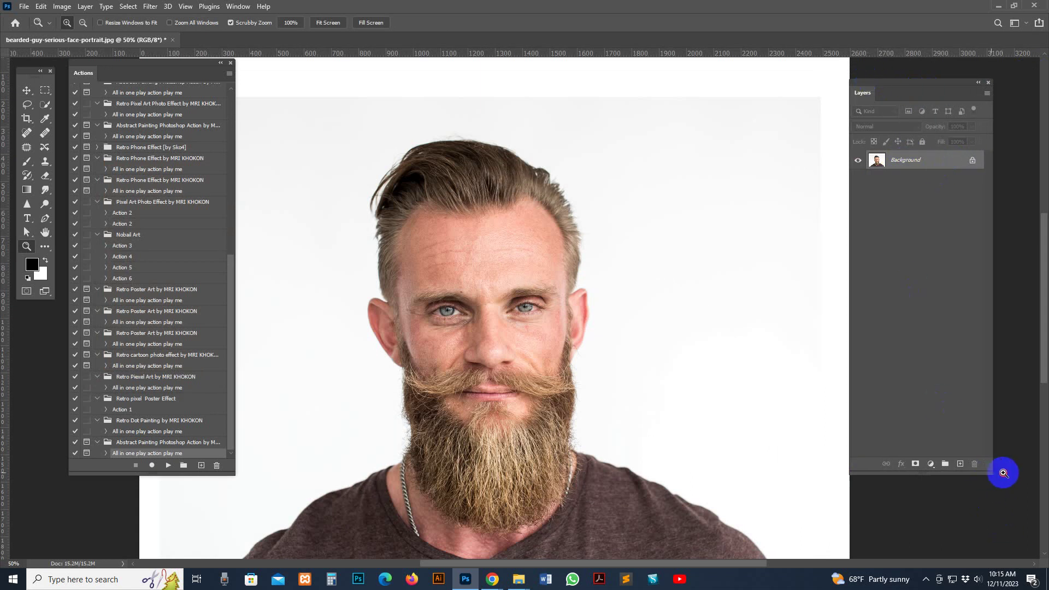
{"action": "left_click_drag", "start_coordinate": [985, 473], "coordinate": [1011, 474]}
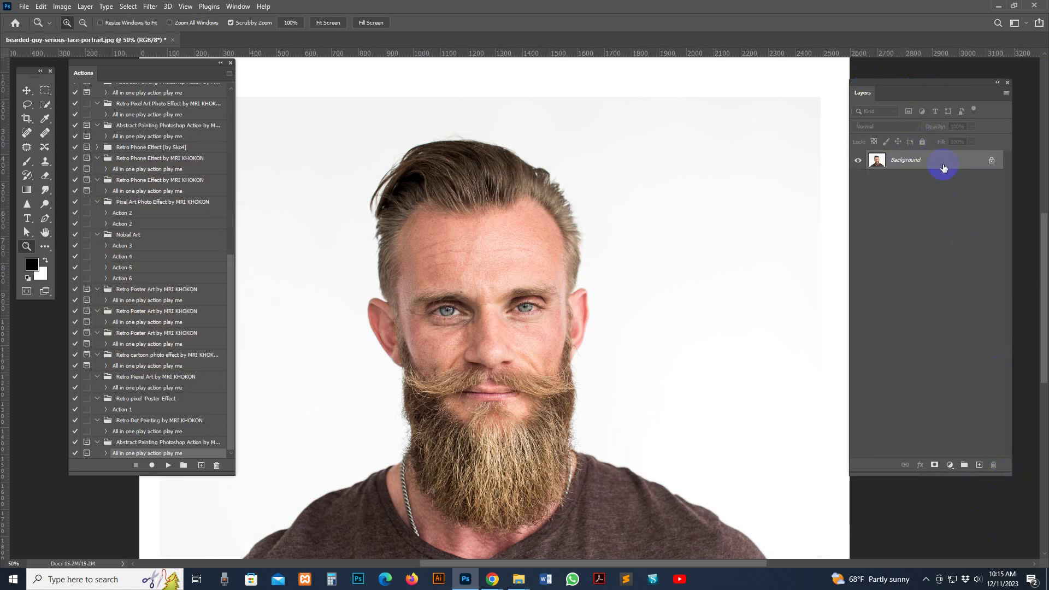
Step: Unlock Background to Layer 0, flatten it back, keep RGB Color mode, and zoom out
{"action": "double_click", "coordinate": [943, 167]}
{"action": "left_click", "coordinate": [616, 165]}
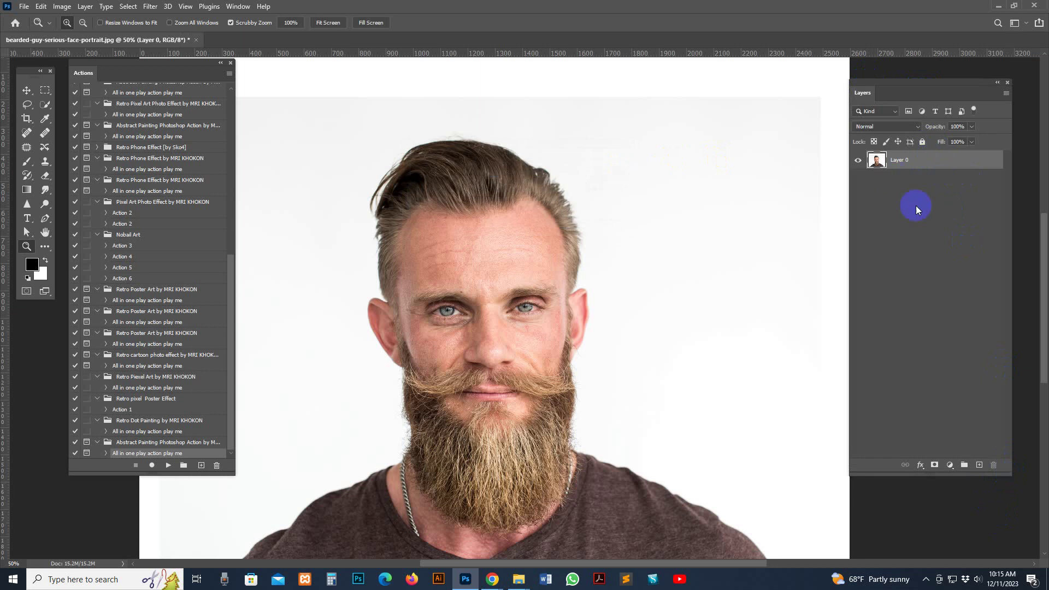
{"action": "right_click", "coordinate": [918, 162]}
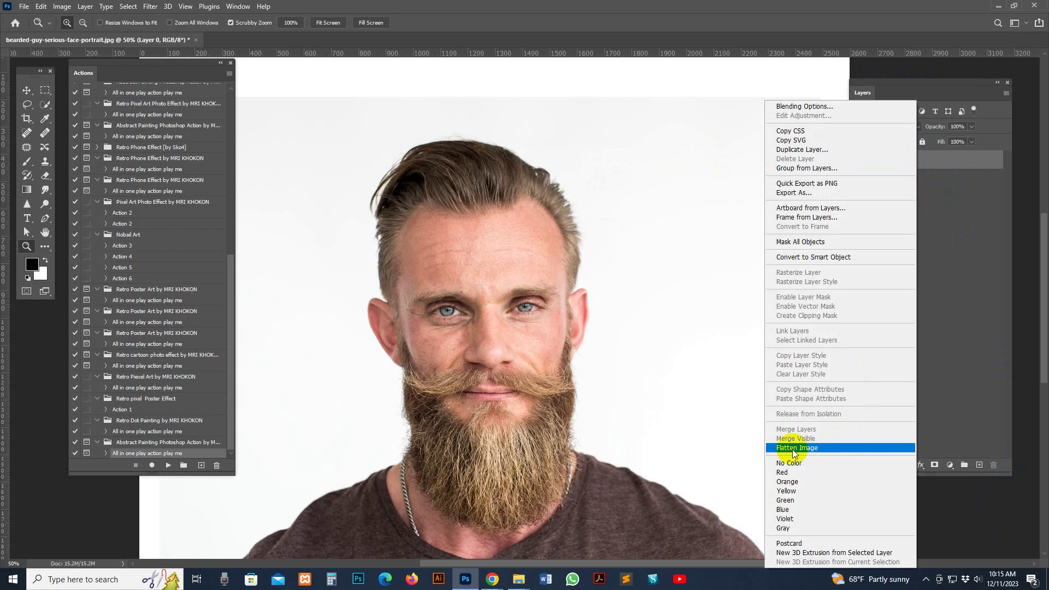
{"action": "left_click", "coordinate": [833, 450]}
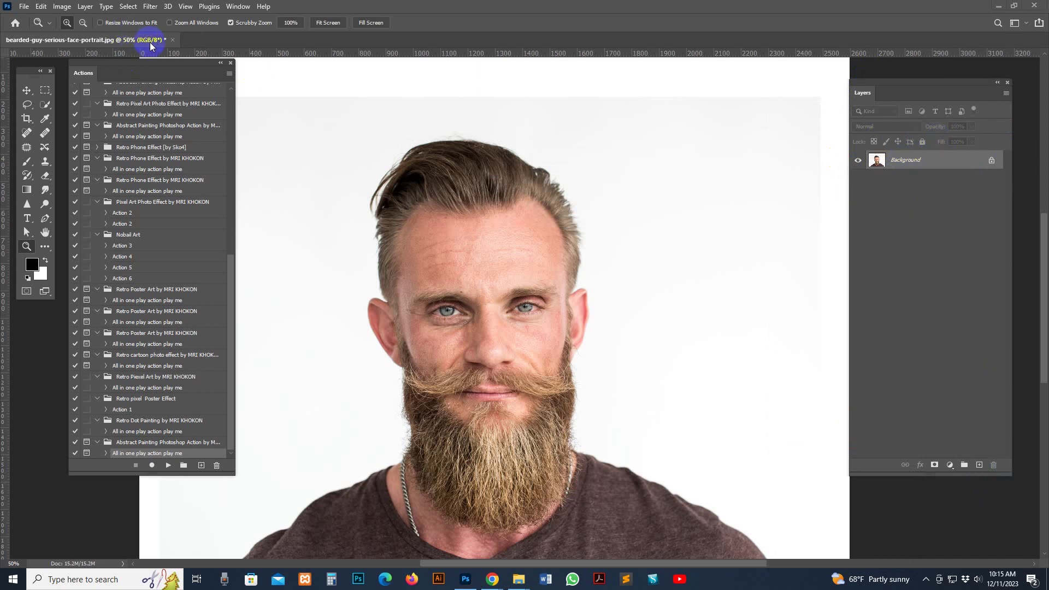
{"action": "left_click", "coordinate": [62, 6]}
{"action": "mouse_move", "coordinate": [70, 18]}
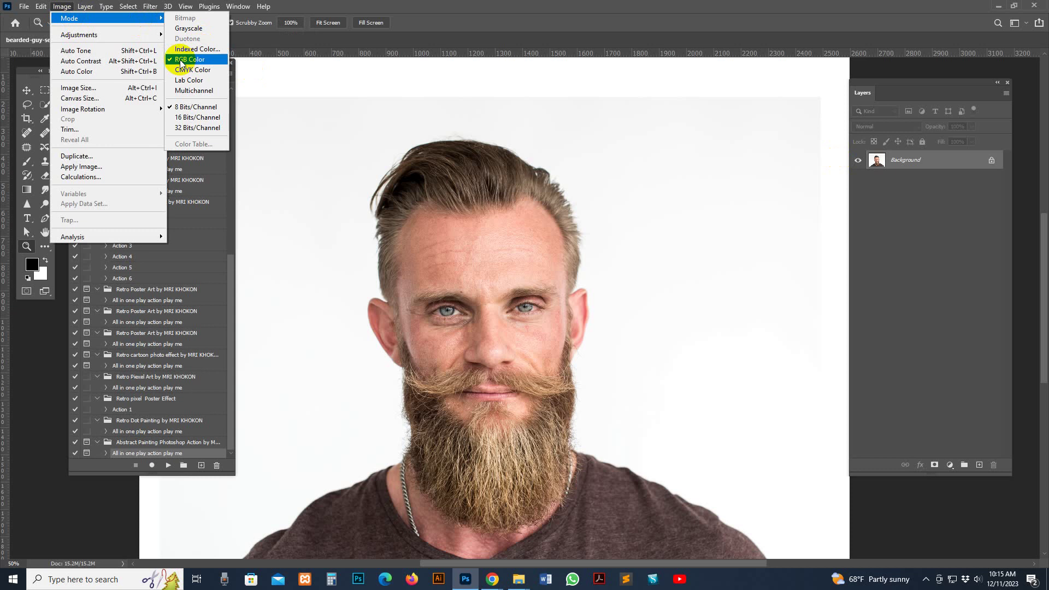
{"action": "left_click", "coordinate": [581, 194]}
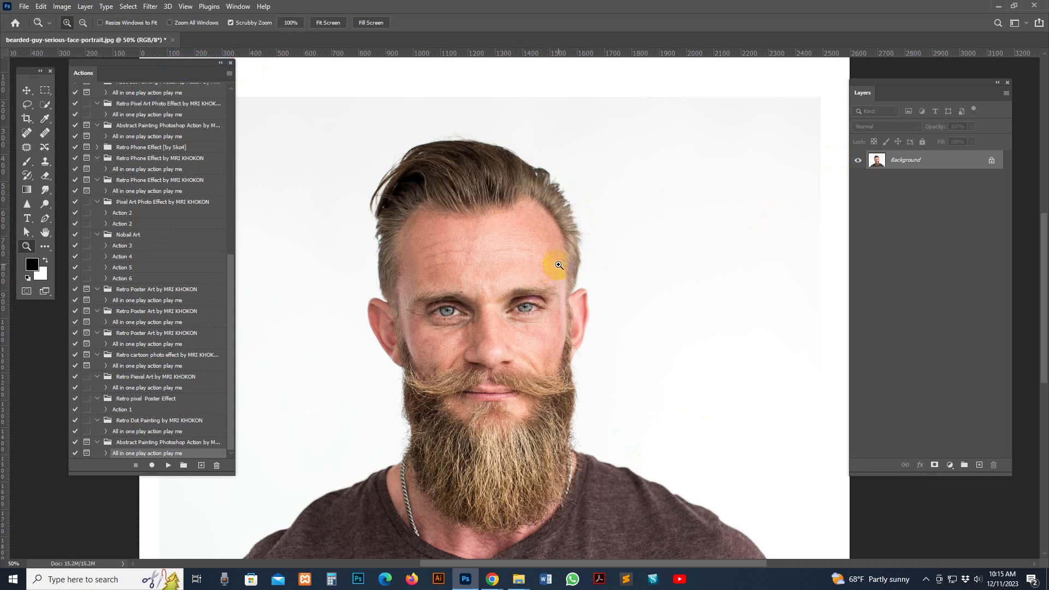
{"action": "left_click", "coordinate": [601, 292], "text": "alt"}
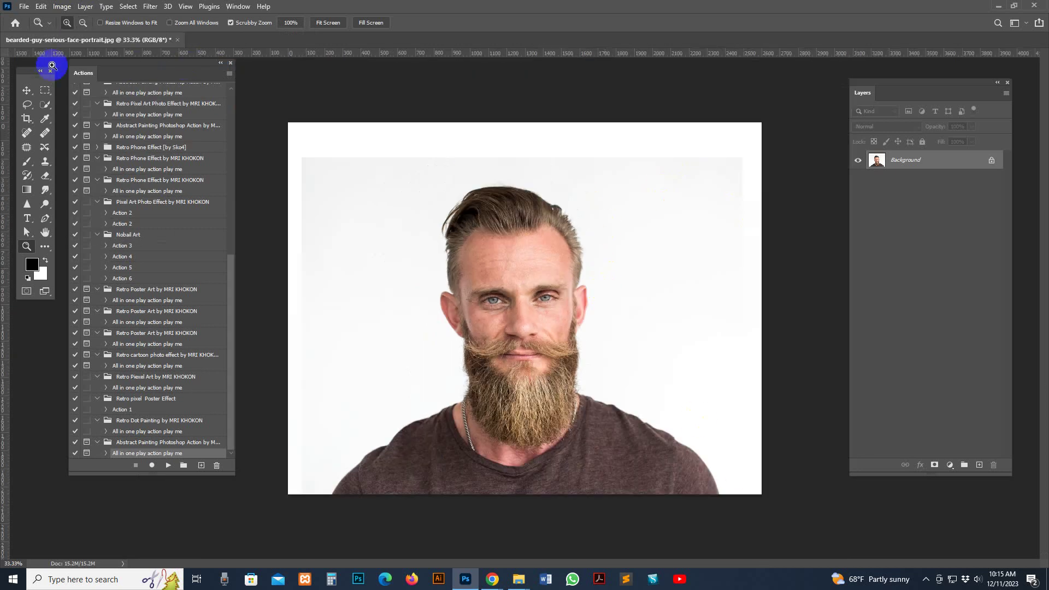
Step: Add a new layer named brush and refine the Quick Selection around the beard
{"action": "left_click", "coordinate": [45, 104]}
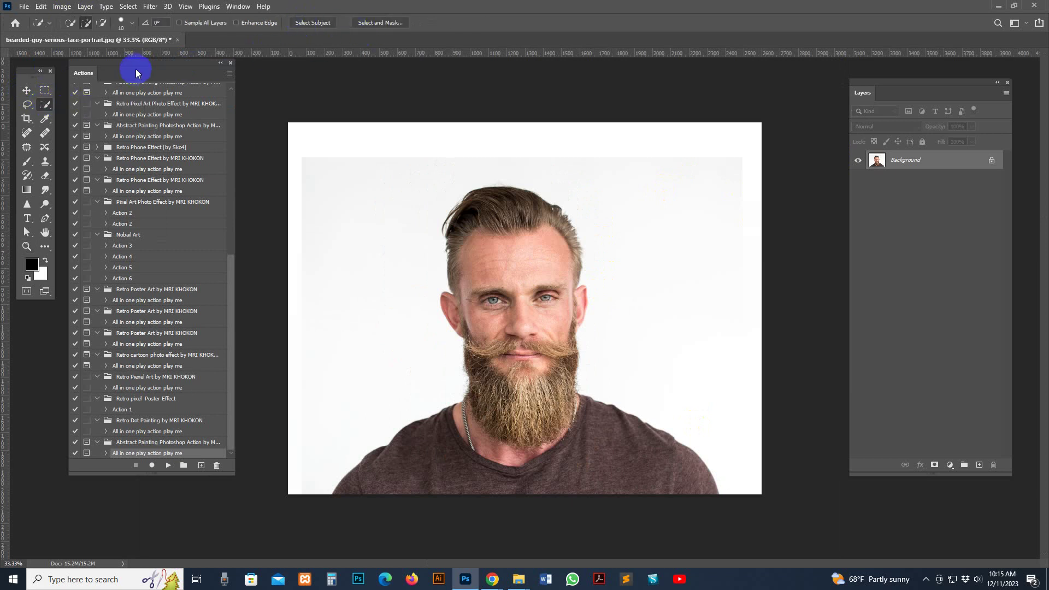
{"action": "left_click_drag", "start_coordinate": [131, 72], "coordinate": [144, 85]}
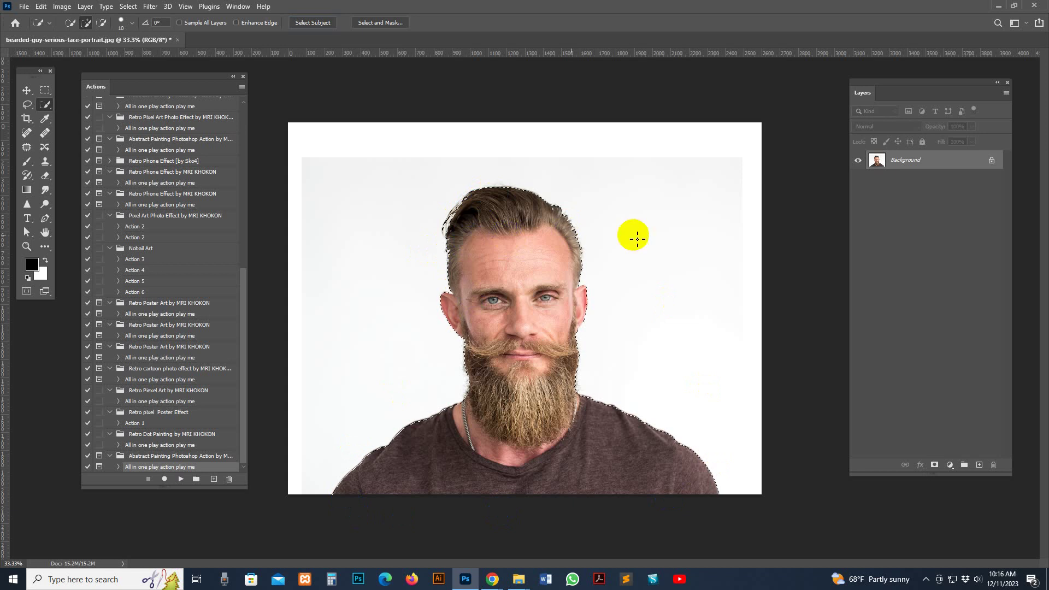
{"action": "left_click", "coordinate": [979, 467]}
{"action": "type", "text": "brush"}
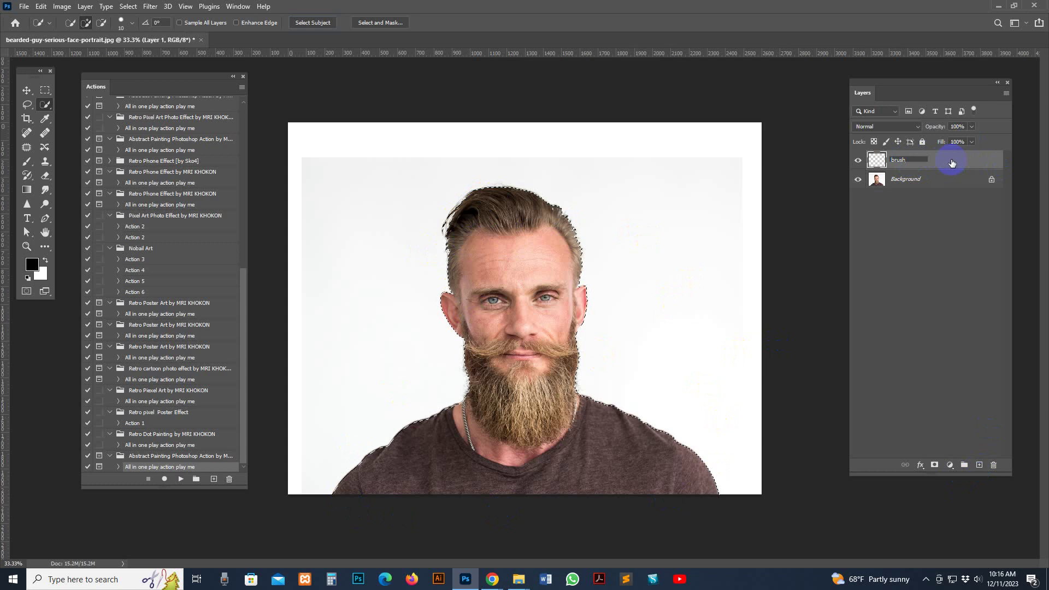
{"action": "key", "text": "Return"}
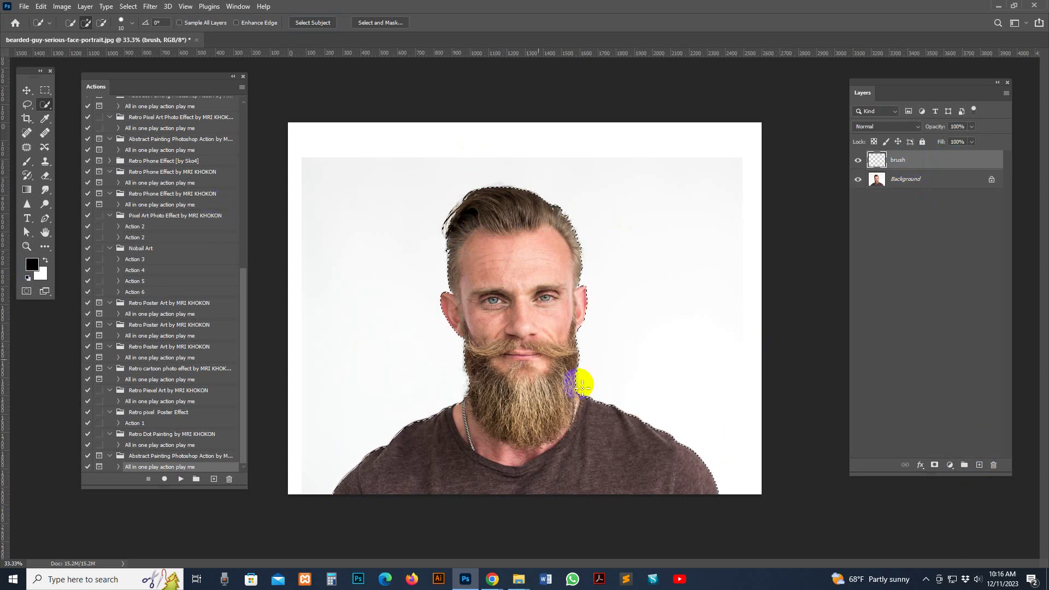
{"action": "left_click", "coordinate": [592, 389]}
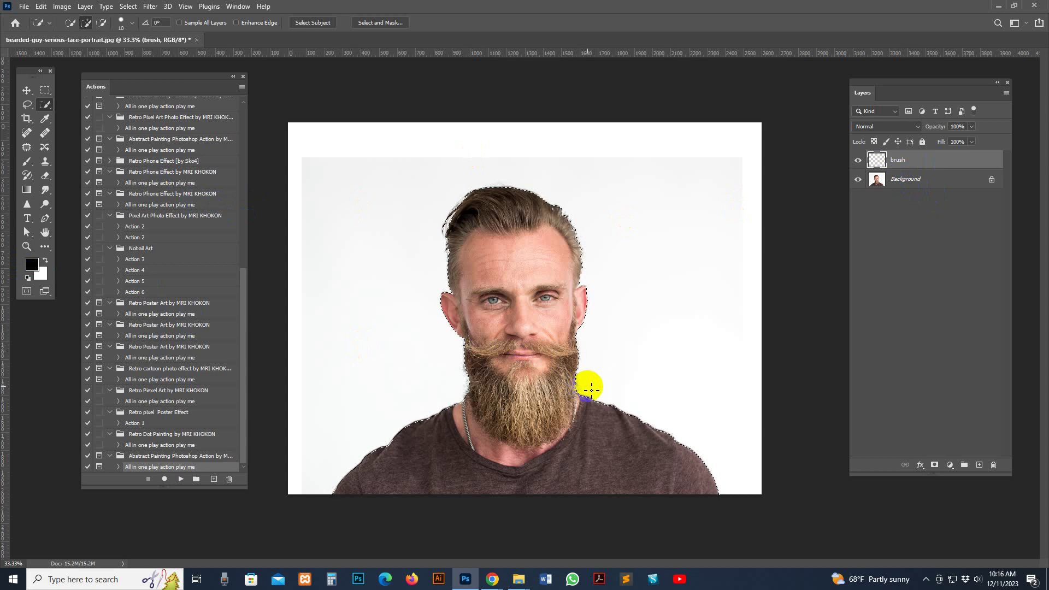
{"action": "left_click_drag", "start_coordinate": [590, 385], "coordinate": [565, 388]}
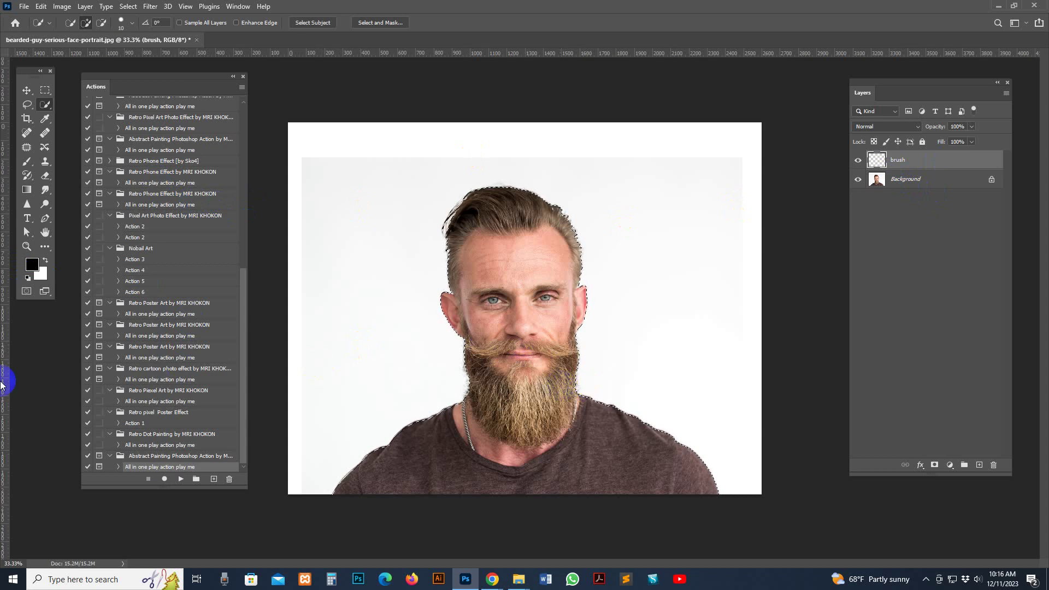
{"action": "left_click", "coordinate": [45, 248]}
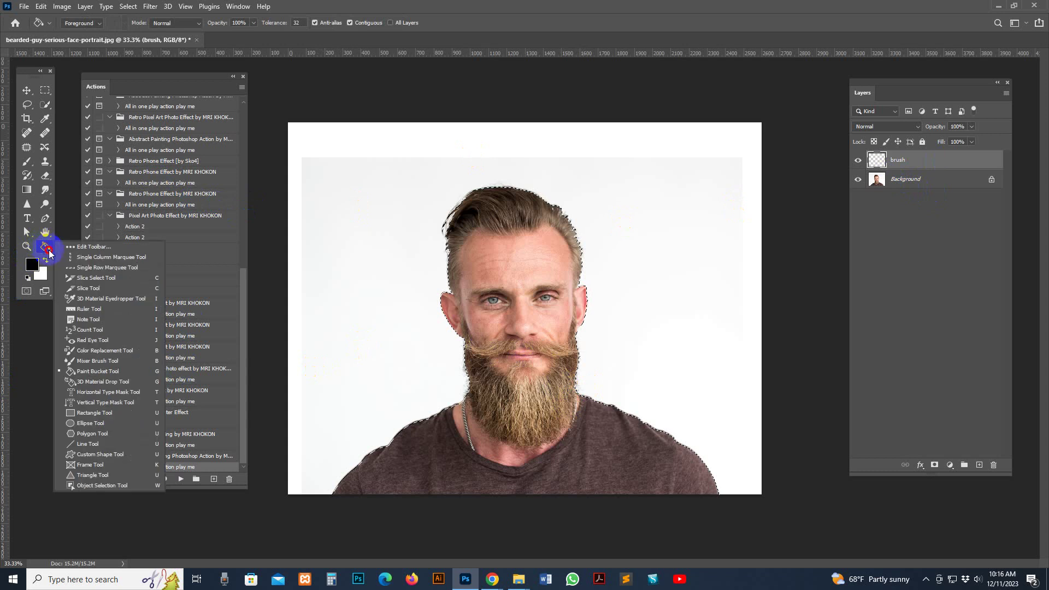
Step: Set the foreground colour to red (#ff0000) and fill the selected figure with it
{"action": "left_click_drag", "start_coordinate": [45, 248], "coordinate": [76, 375]}
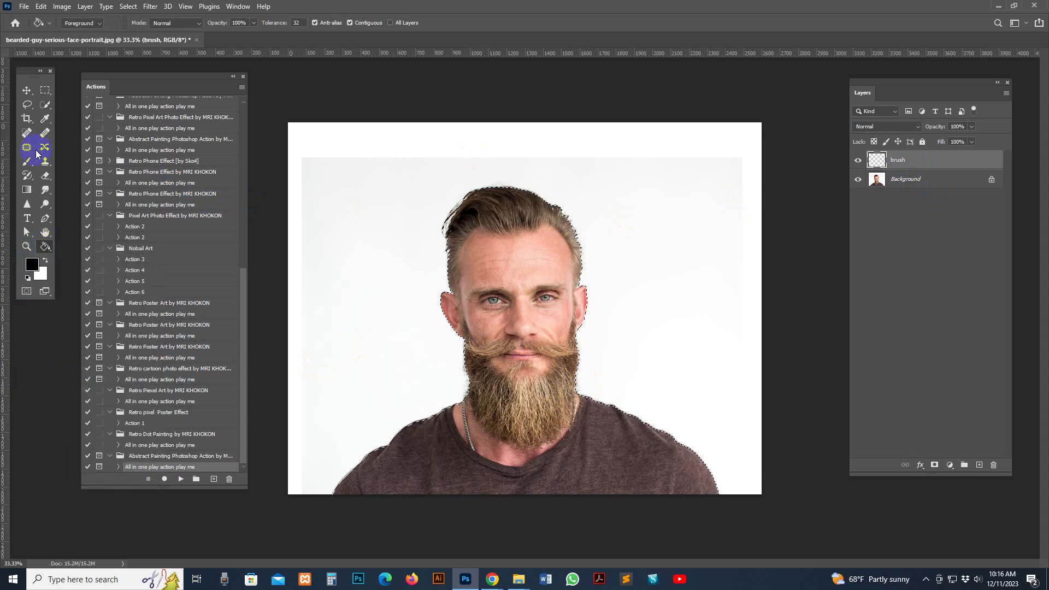
{"action": "left_click", "coordinate": [33, 264]}
{"action": "left_click_drag", "start_coordinate": [871, 358], "coordinate": [897, 330]}
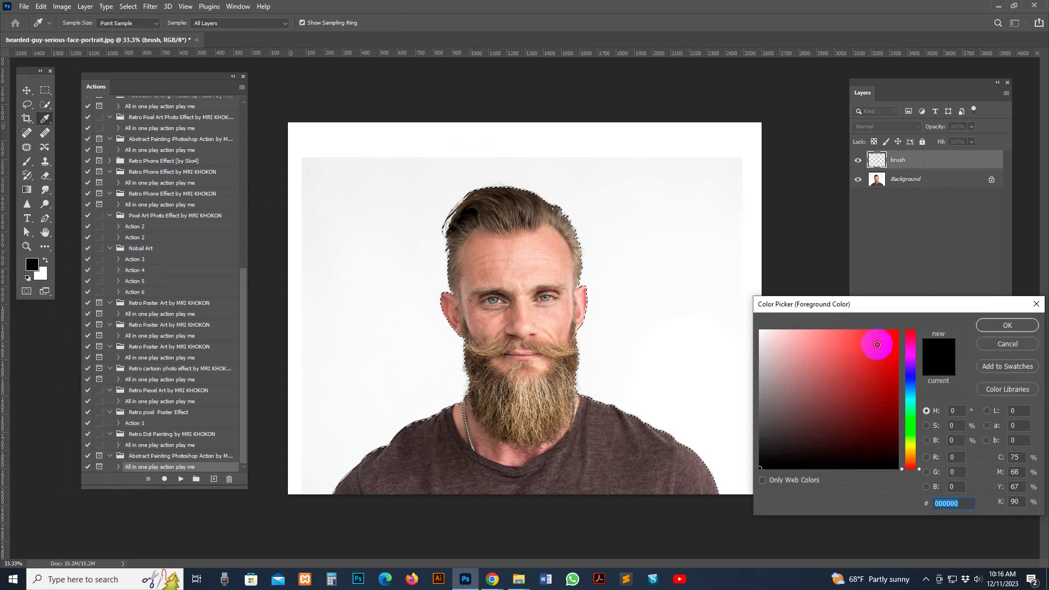
{"action": "left_click", "coordinate": [1006, 326]}
{"action": "left_click", "coordinate": [538, 290]}
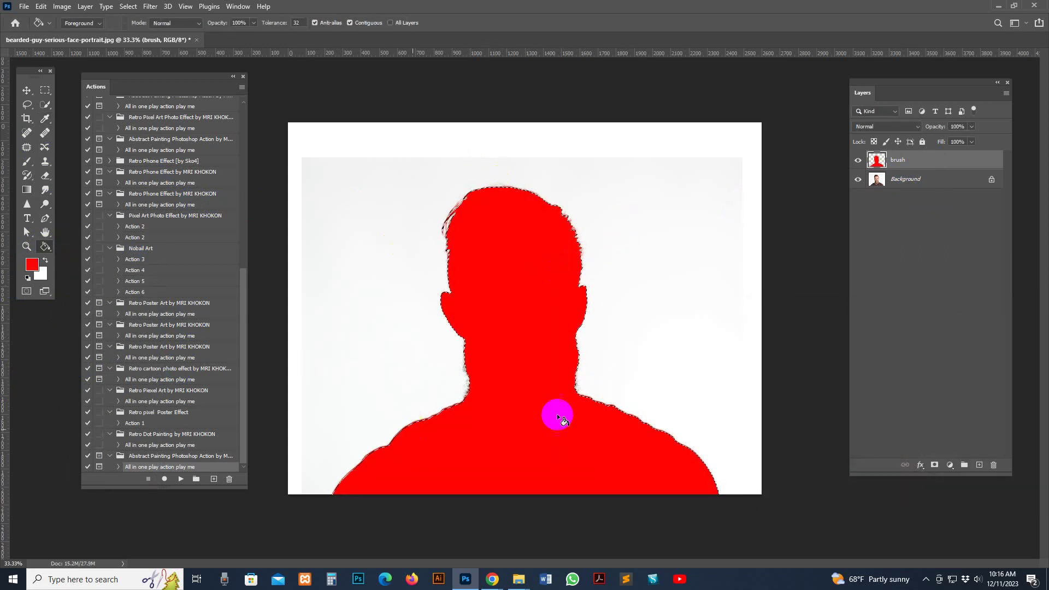
Step: Make the brush layer the active layer
{"action": "right_click", "coordinate": [47, 247]}
{"action": "left_click", "coordinate": [72, 373]}
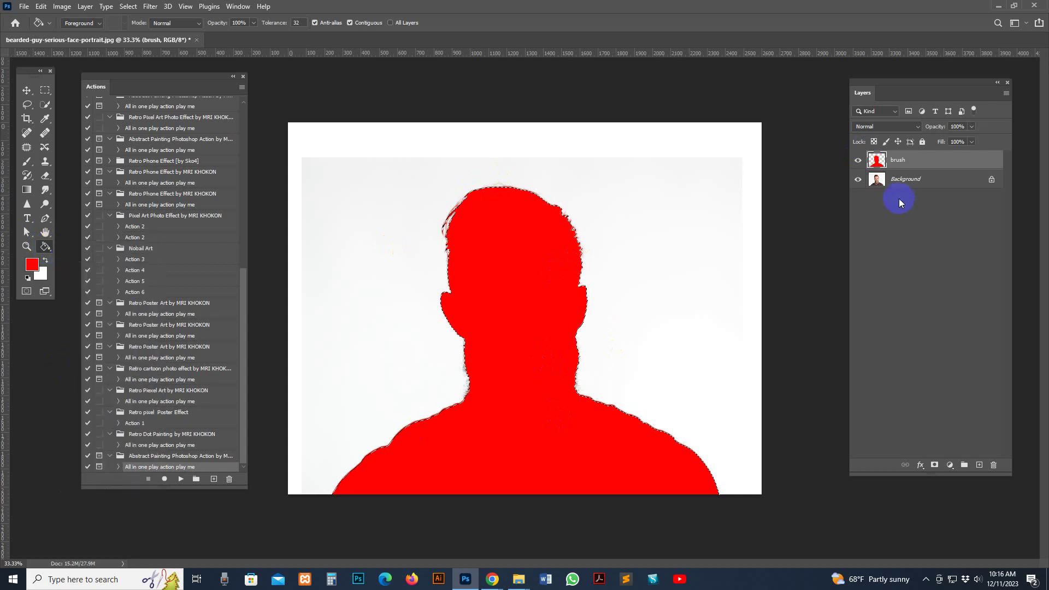
{"action": "left_click", "coordinate": [857, 160]}
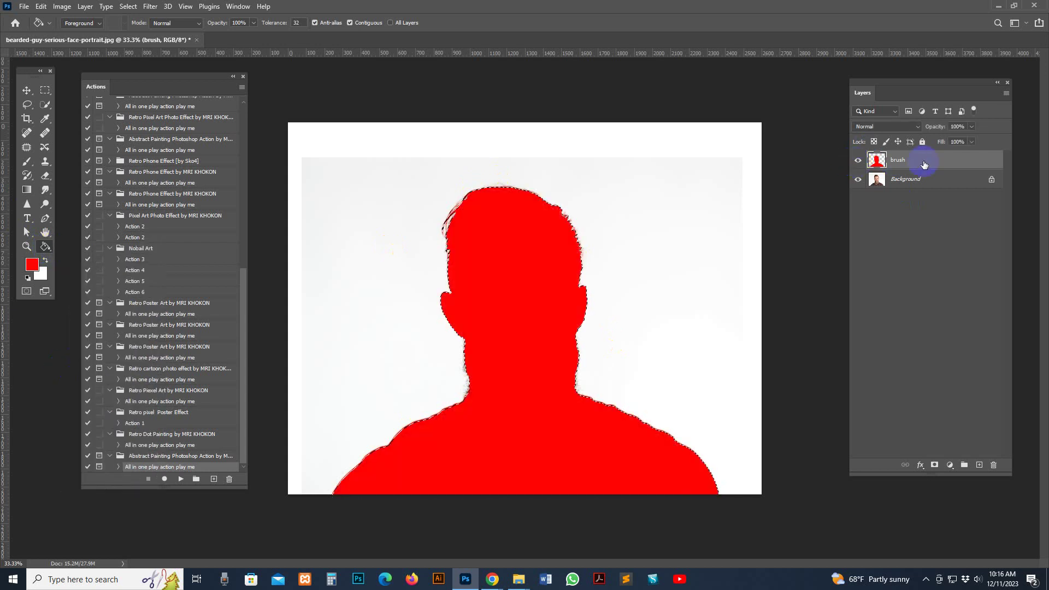
Step: Zoom in on the red figure and clear the selection with Select > Deselect
{"action": "key", "text": "ctrl+plus"}
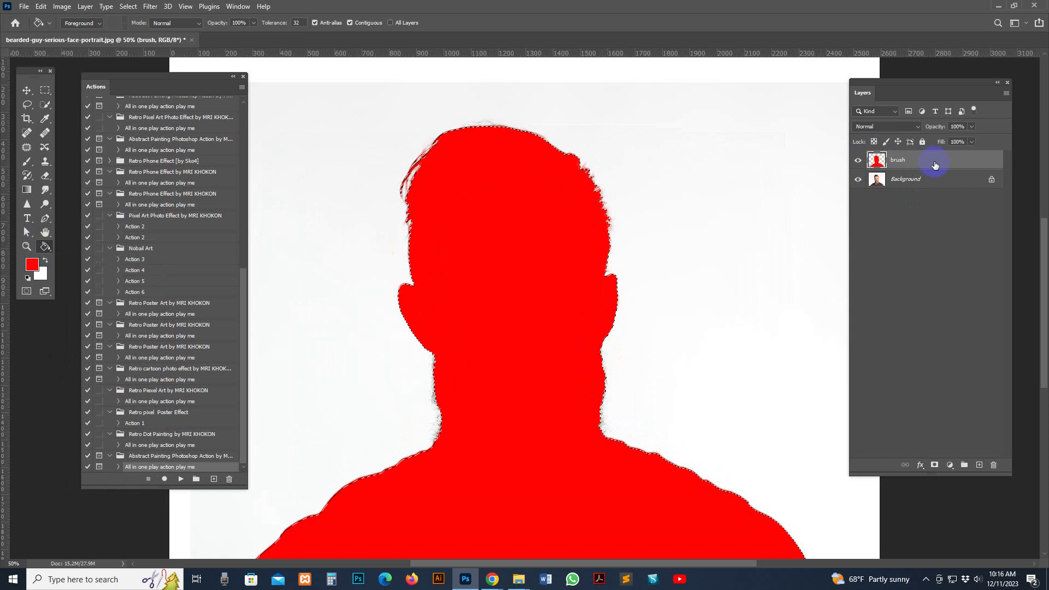
{"action": "left_click", "coordinate": [26, 90]}
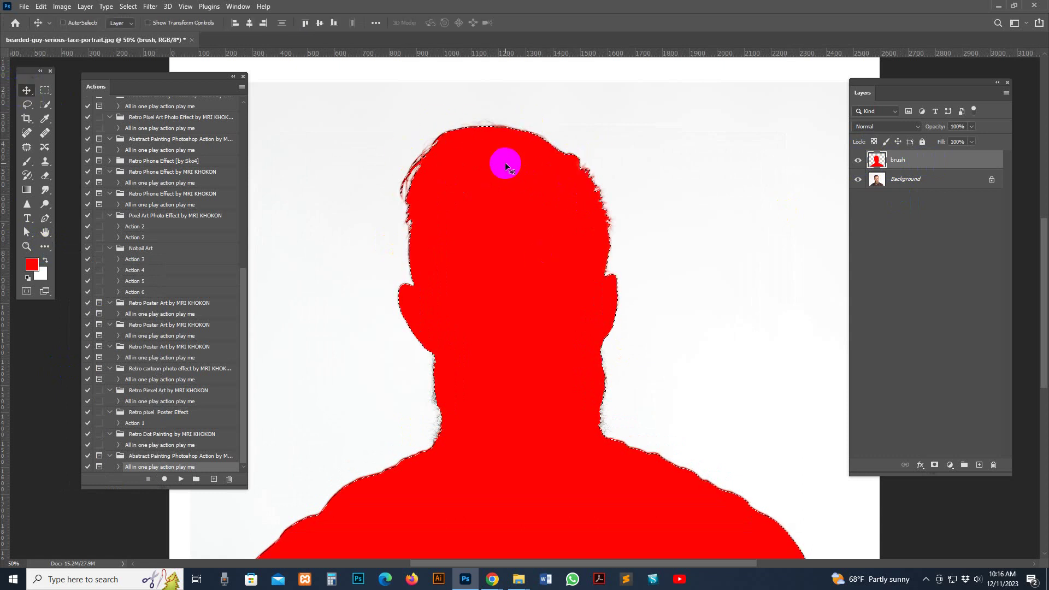
{"action": "left_click", "coordinate": [129, 7]}
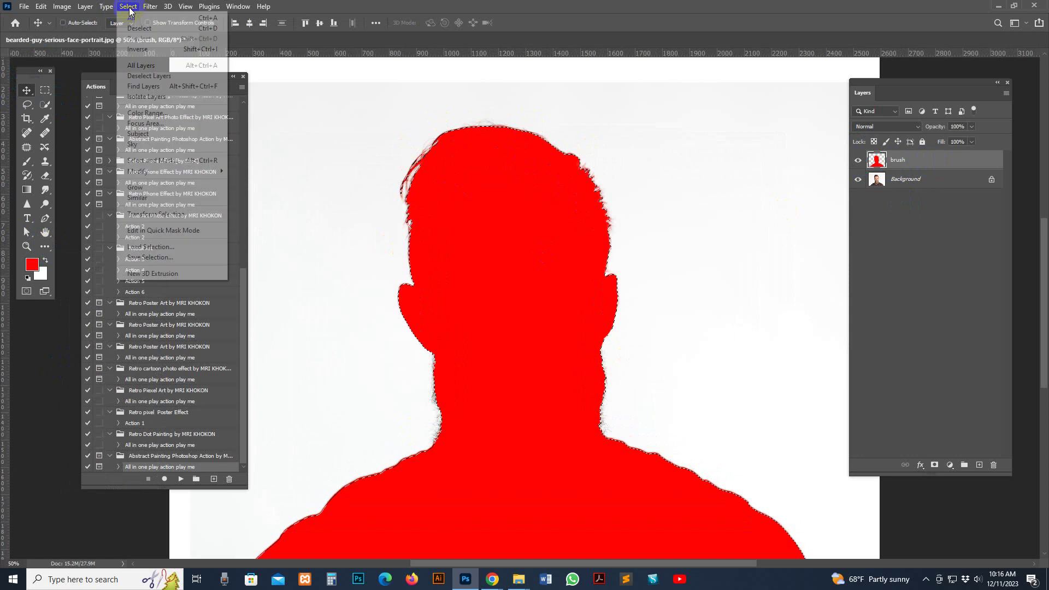
{"action": "left_click", "coordinate": [139, 28]}
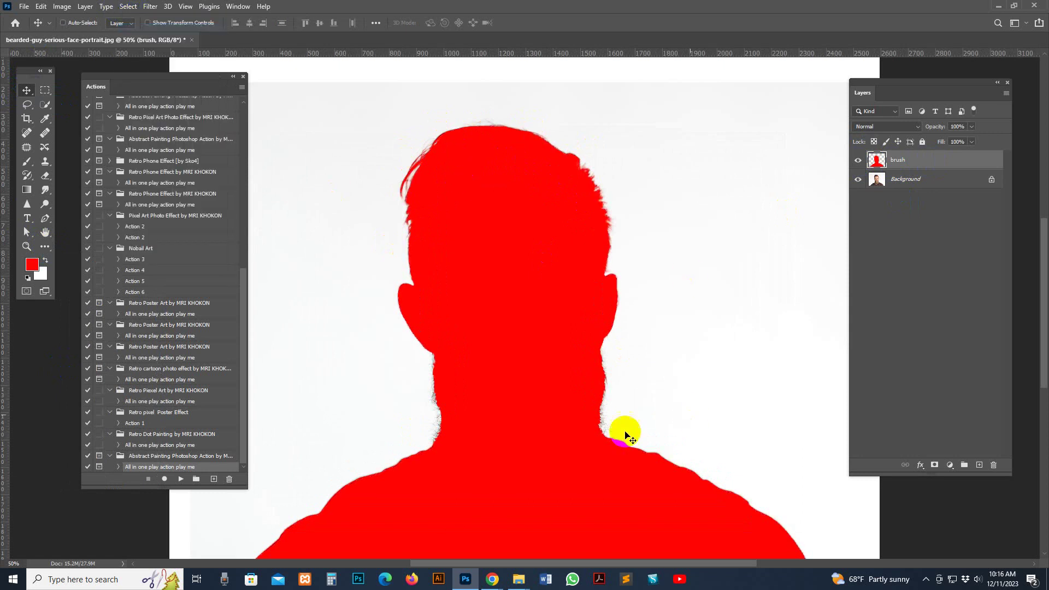
Step: Brush red over the leftover gaps along both edges of the neck
{"action": "left_click", "coordinate": [28, 162]}
{"action": "mouse_move", "coordinate": [635, 290]}
{"action": "left_mouse_down"}
{"action": "mouse_move", "coordinate": [571, 278]}
{"action": "mouse_move", "coordinate": [594, 230]}
{"action": "mouse_move", "coordinate": [572, 169]}
{"action": "mouse_move", "coordinate": [461, 200]}
{"action": "mouse_move", "coordinate": [443, 148]}
{"action": "mouse_move", "coordinate": [428, 161]}
{"action": "mouse_move", "coordinate": [480, 136]}
{"action": "mouse_move", "coordinate": [553, 393]}
{"action": "mouse_move", "coordinate": [564, 311]}
{"action": "left_mouse_up"}
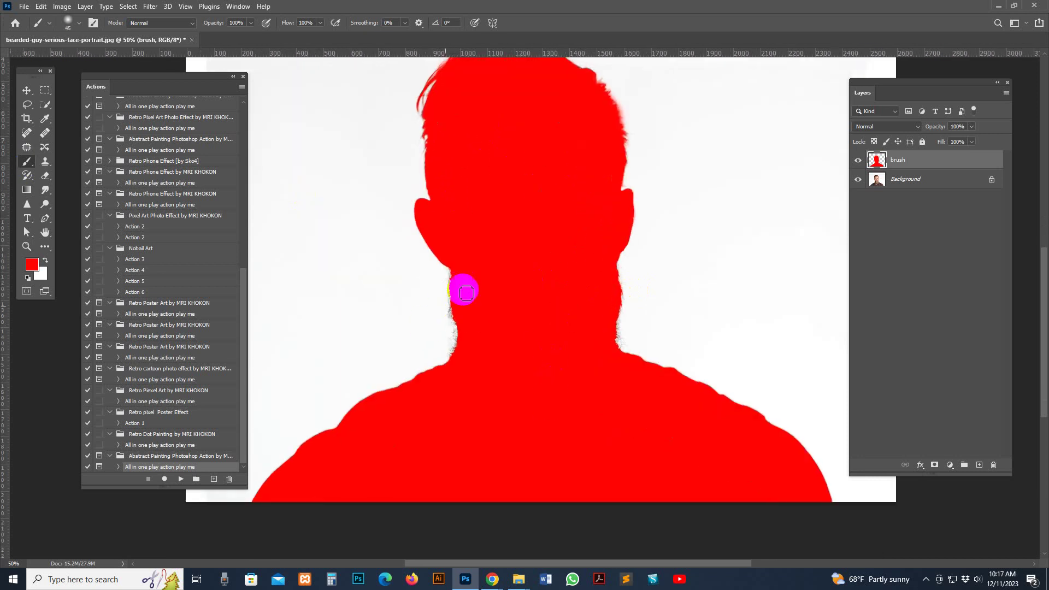
{"action": "mouse_move", "coordinate": [461, 288]}
{"action": "left_mouse_down"}
{"action": "mouse_move", "coordinate": [462, 342]}
{"action": "mouse_move", "coordinate": [451, 352]}
{"action": "left_mouse_up"}
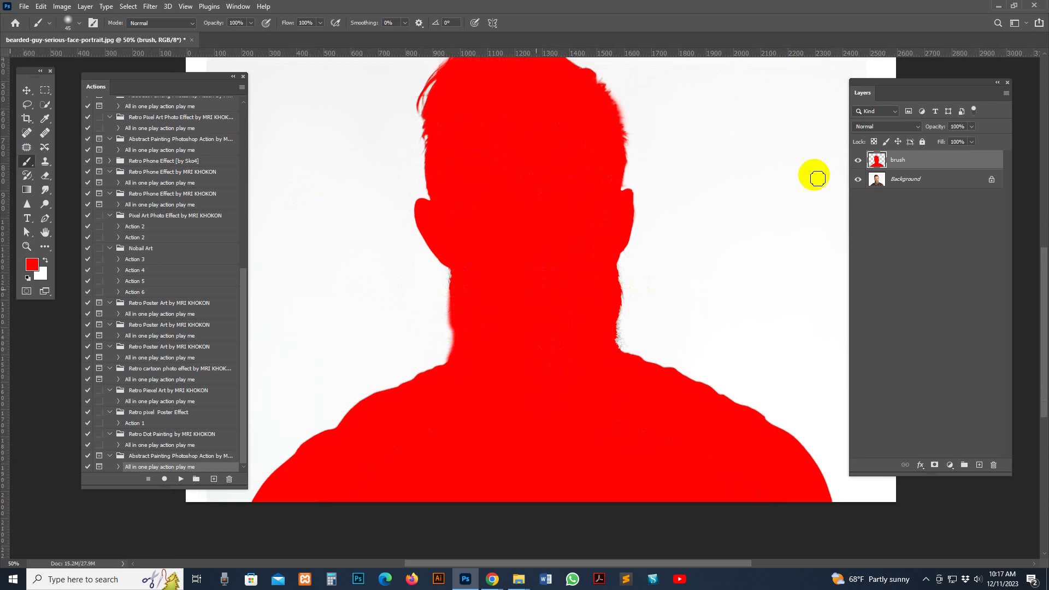
{"action": "left_click", "coordinate": [857, 160]}
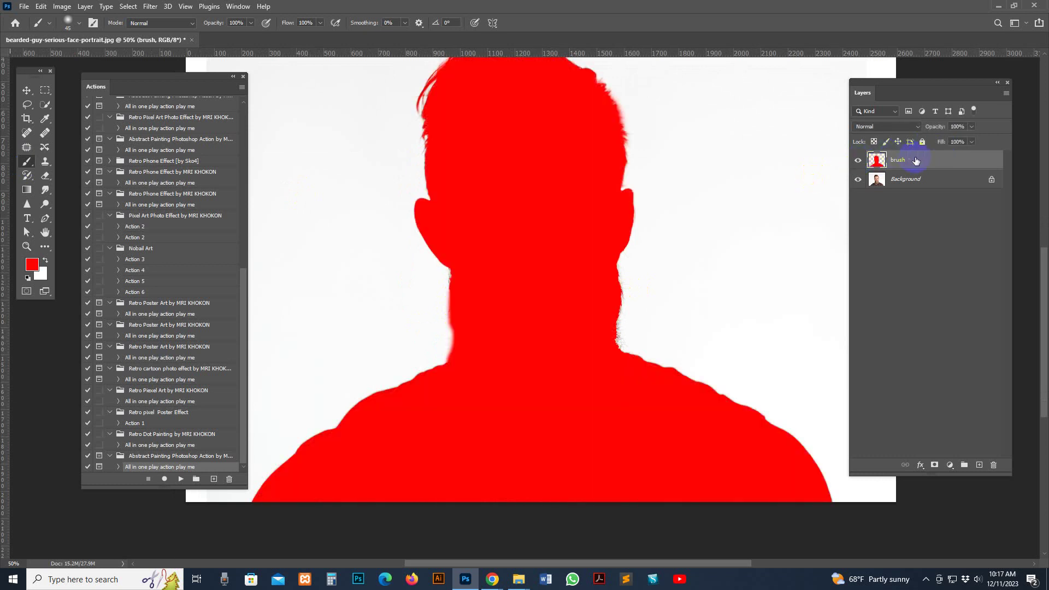
{"action": "mouse_move", "coordinate": [535, 365]}
{"action": "left_mouse_down"}
{"action": "mouse_move", "coordinate": [613, 344]}
{"action": "mouse_move", "coordinate": [616, 328]}
{"action": "mouse_move", "coordinate": [555, 250]}
{"action": "left_mouse_up"}
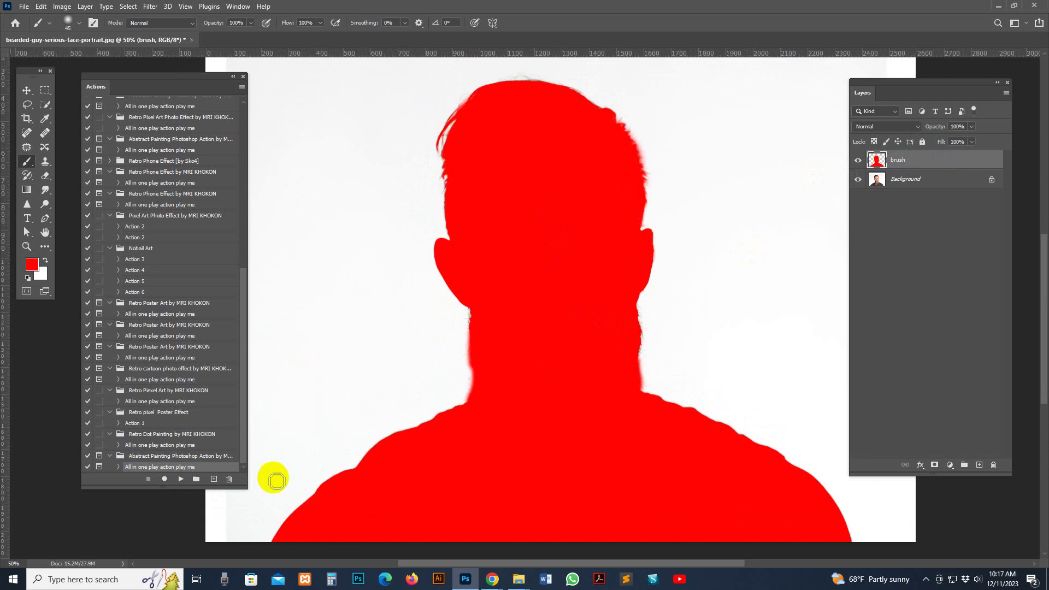
{"action": "left_click_drag", "start_coordinate": [242, 492], "coordinate": [280, 496]}
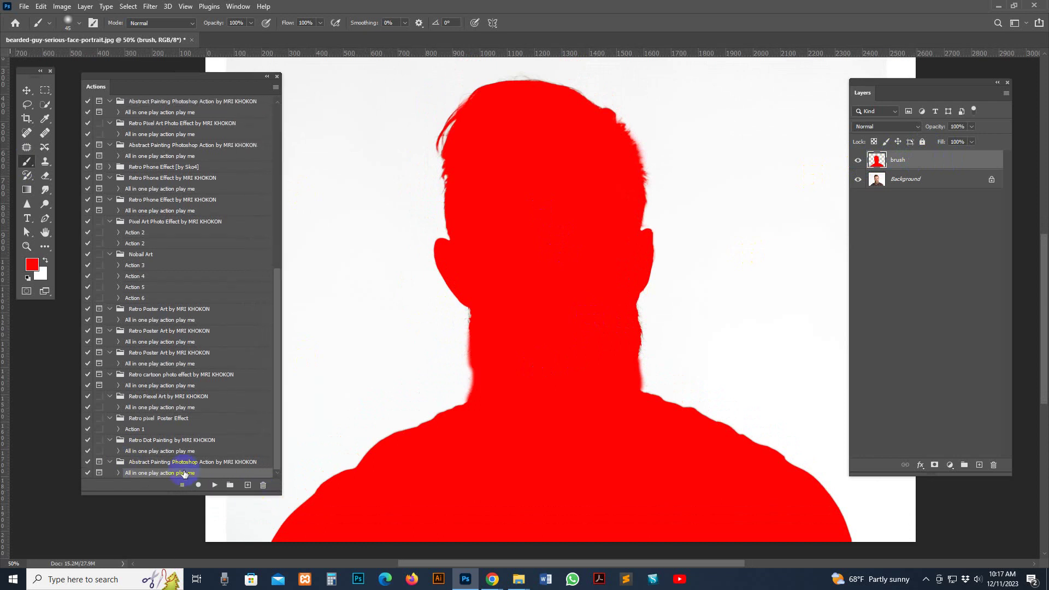
Step: Play the 'All in one play action play me' Abstract Painting action
{"action": "left_click", "coordinate": [214, 485]}
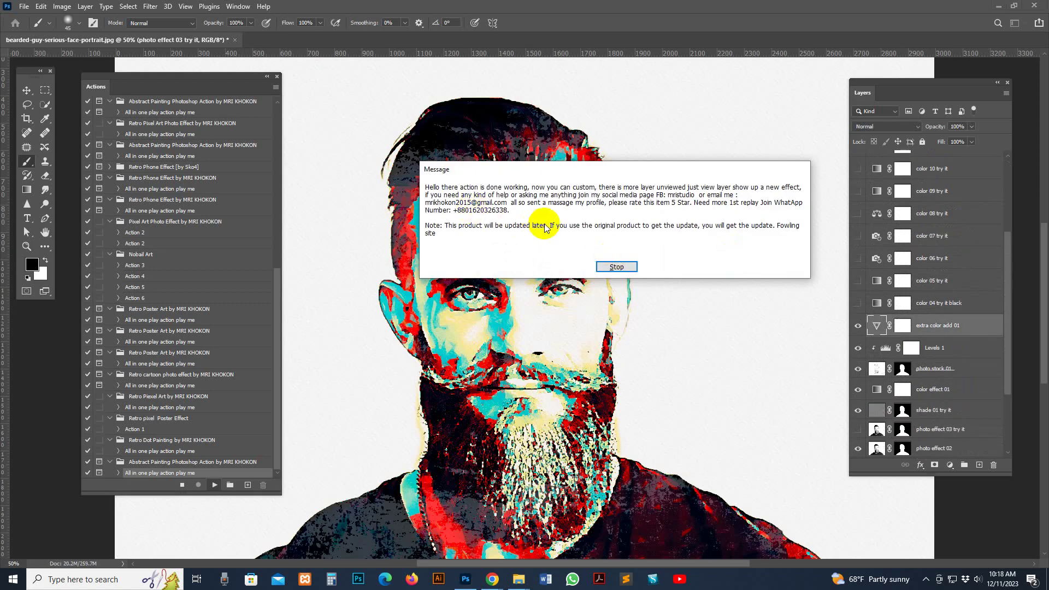
Step: Dismiss the action's completion message and zoom around the finished artwork
{"action": "left_click", "coordinate": [616, 268]}
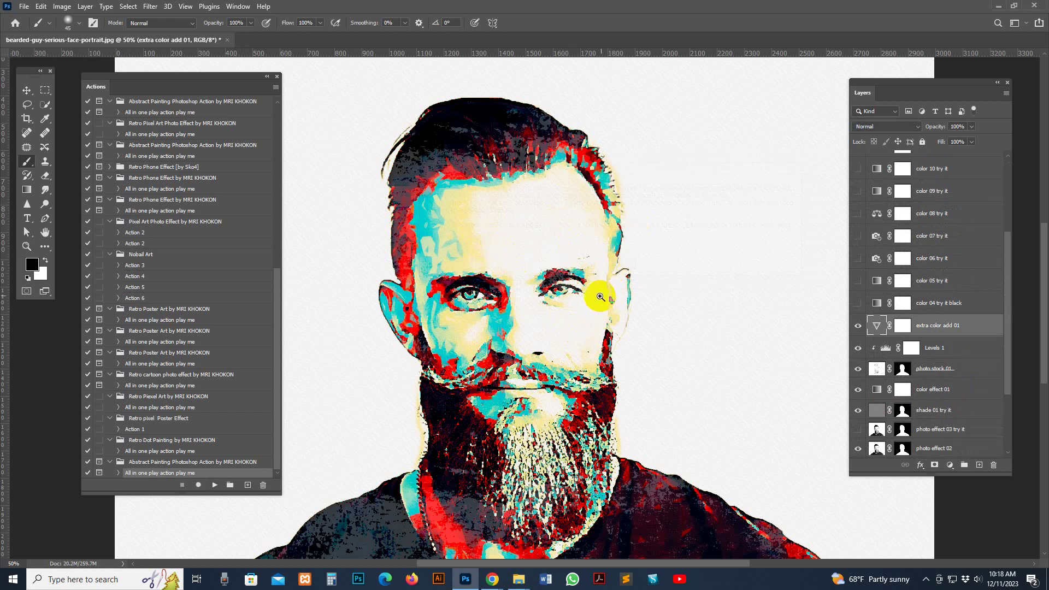
{"action": "key", "text": "z"}
{"action": "left_click", "coordinate": [592, 327], "text": "alt"}
{"action": "left_click", "coordinate": [494, 261]}
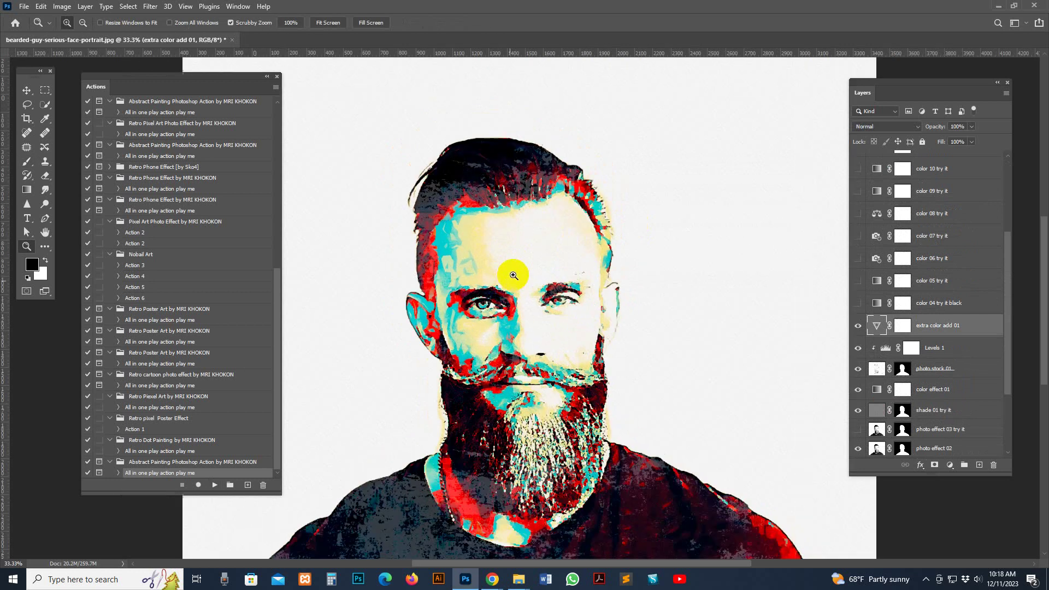
{"action": "left_click_drag", "start_coordinate": [525, 273], "coordinate": [536, 264]}
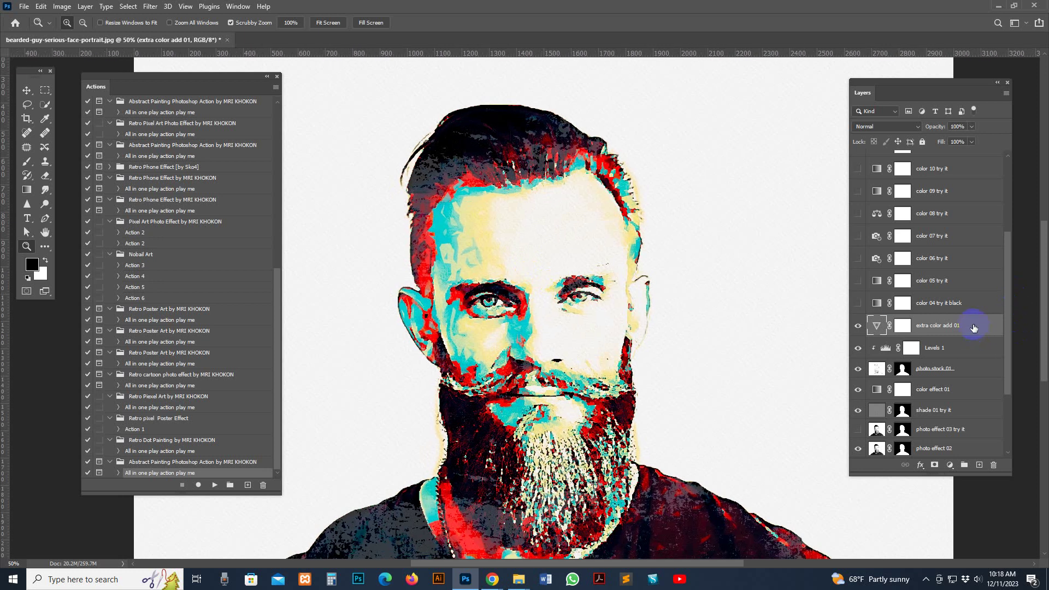
{"action": "scroll", "coordinate": [979, 359], "scroll_direction": "down", "scroll_amount": 2}
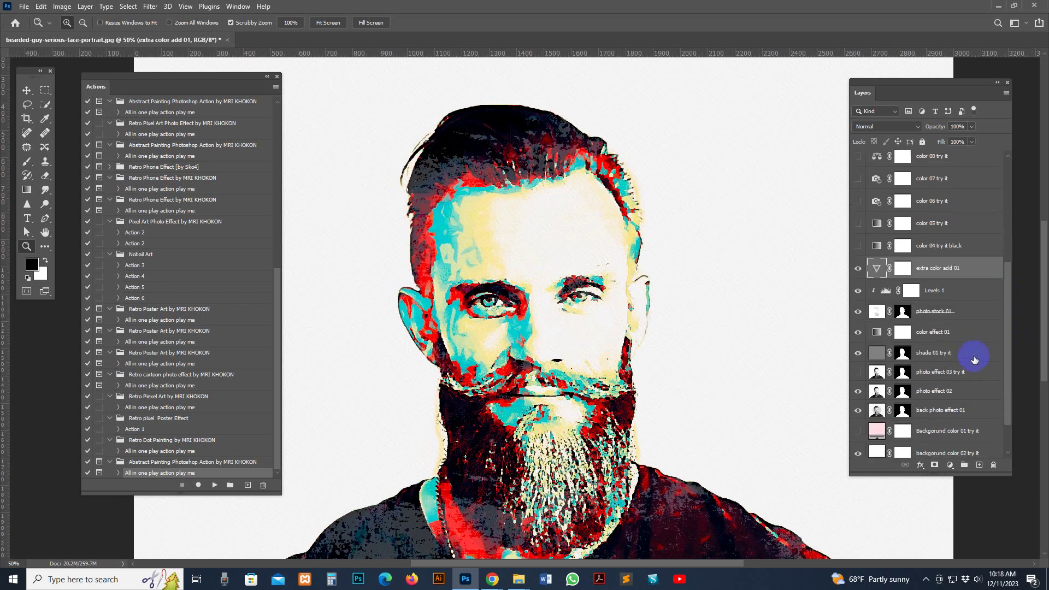
{"action": "left_click_drag", "start_coordinate": [849, 473], "coordinate": [834, 506]}
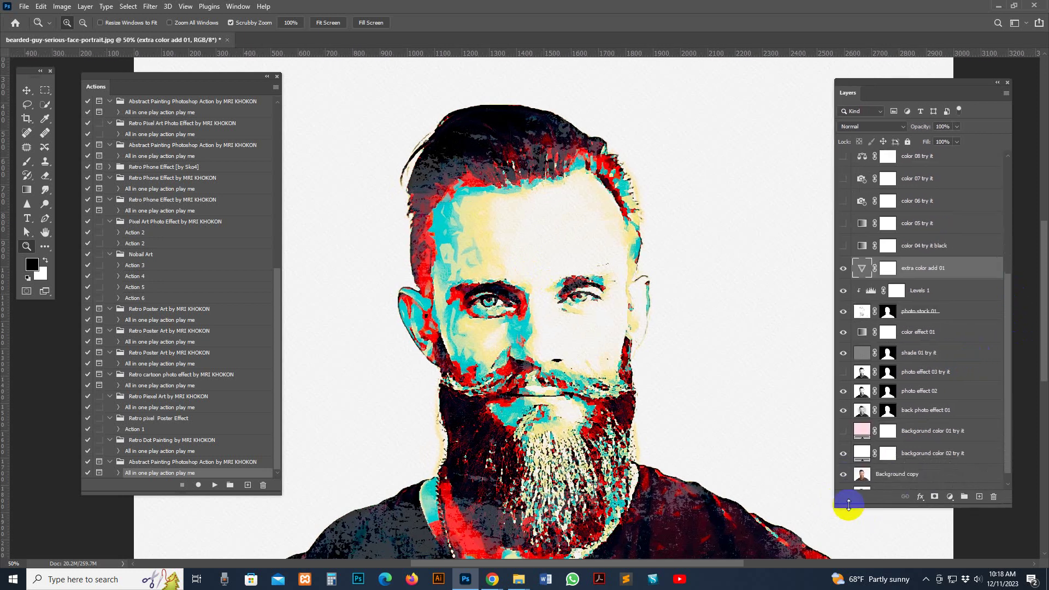
Step: Recolour the Background color 01 fill layer to pink f59595, then hide it
{"action": "left_click", "coordinate": [856, 431]}
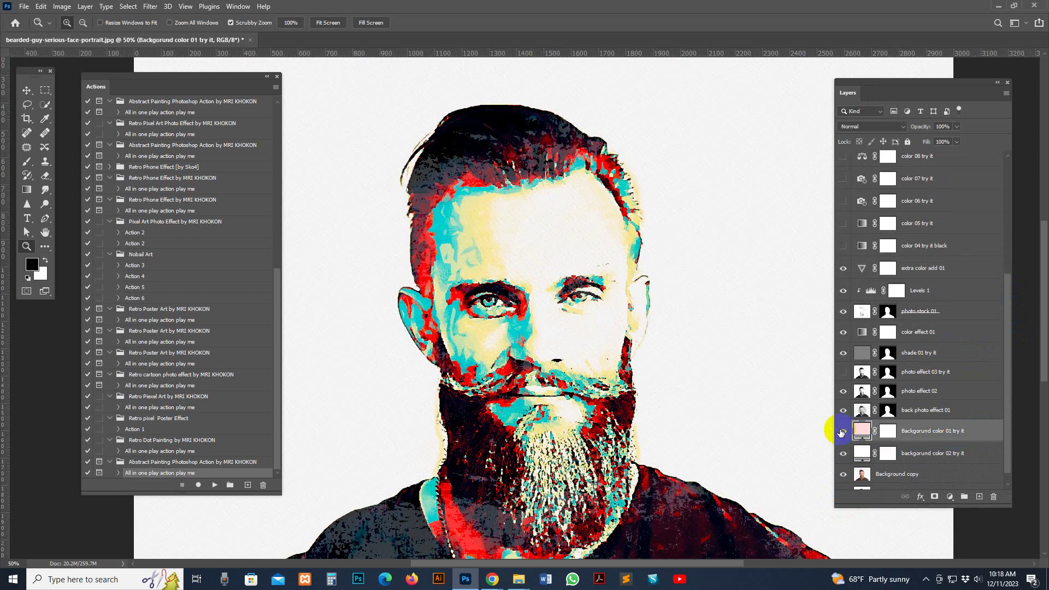
{"action": "left_click", "coordinate": [843, 431]}
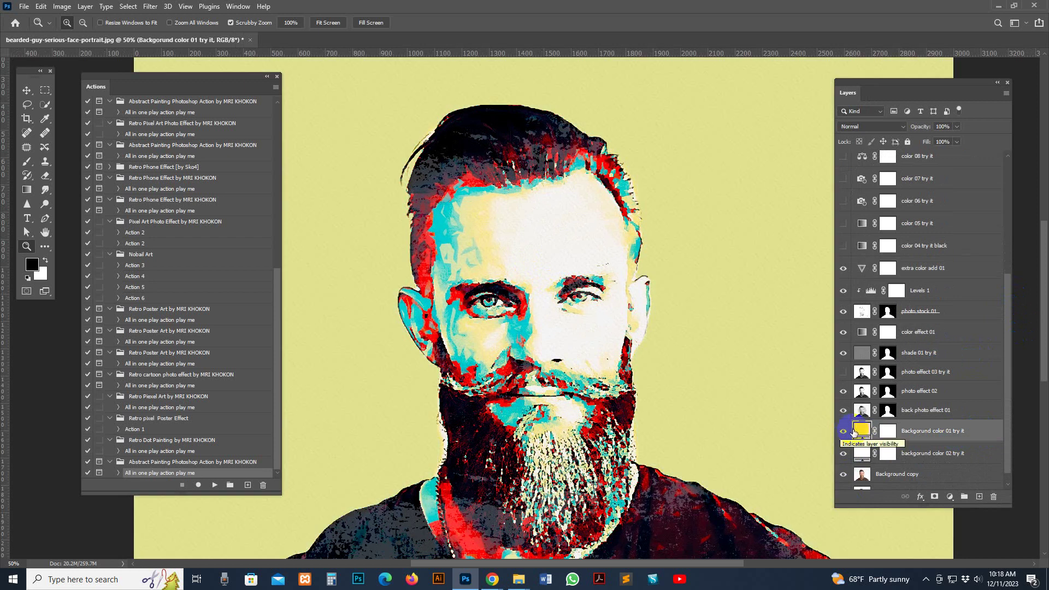
{"action": "left_click", "coordinate": [862, 431]}
{"action": "mouse_move", "coordinate": [889, 375]}
{"action": "left_mouse_down"}
{"action": "mouse_move", "coordinate": [846, 395]}
{"action": "mouse_move", "coordinate": [775, 336]}
{"action": "left_mouse_up"}
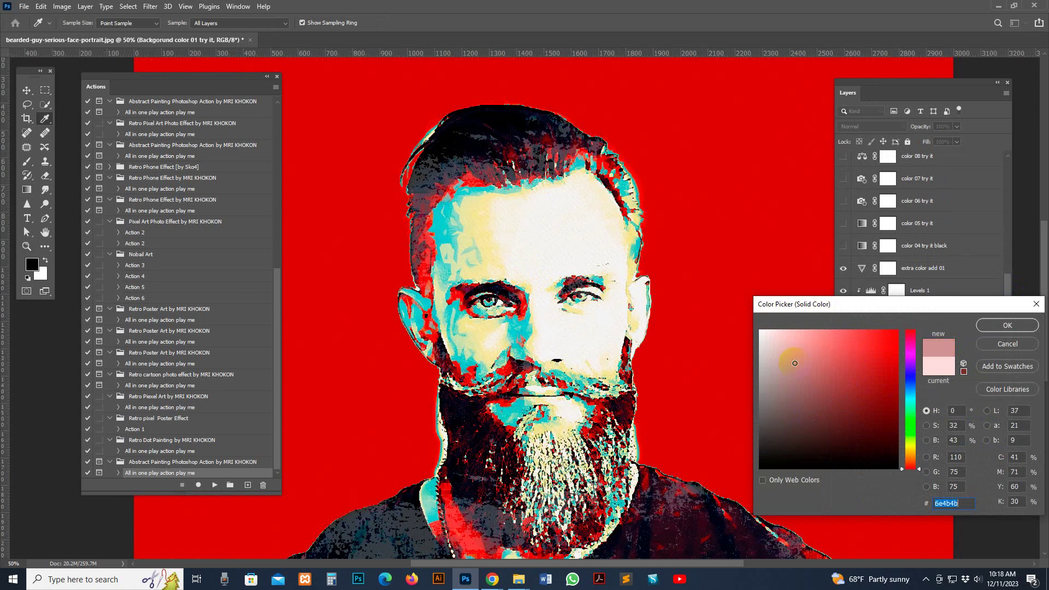
{"action": "left_click_drag", "start_coordinate": [796, 386], "coordinate": [823, 338]}
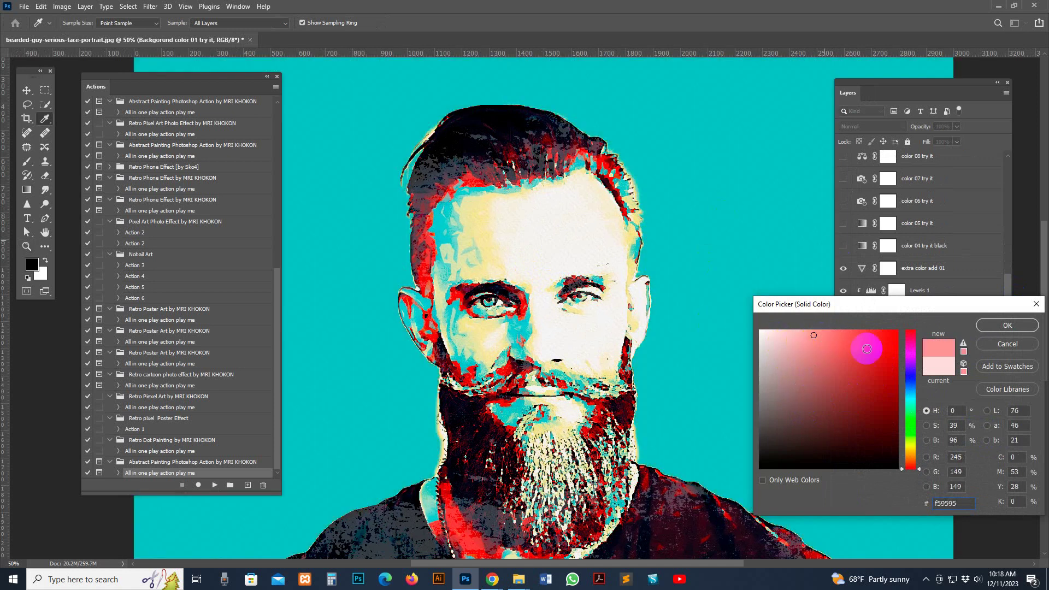
{"action": "left_click", "coordinate": [1007, 325]}
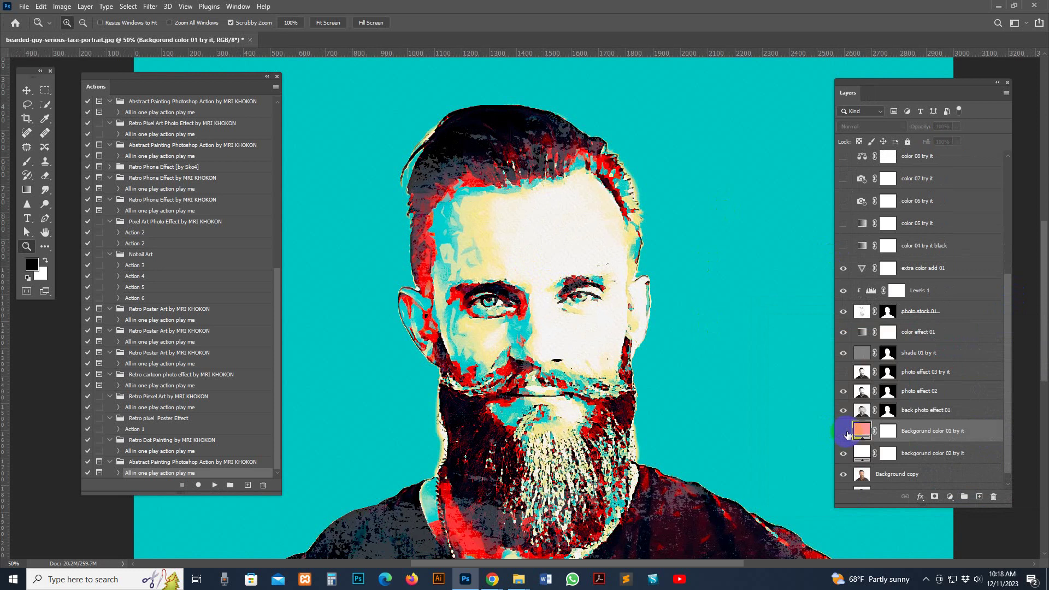
{"action": "left_click", "coordinate": [843, 433]}
Step: Hide the pink Background color 01 layer
{"action": "left_click", "coordinate": [934, 459]}
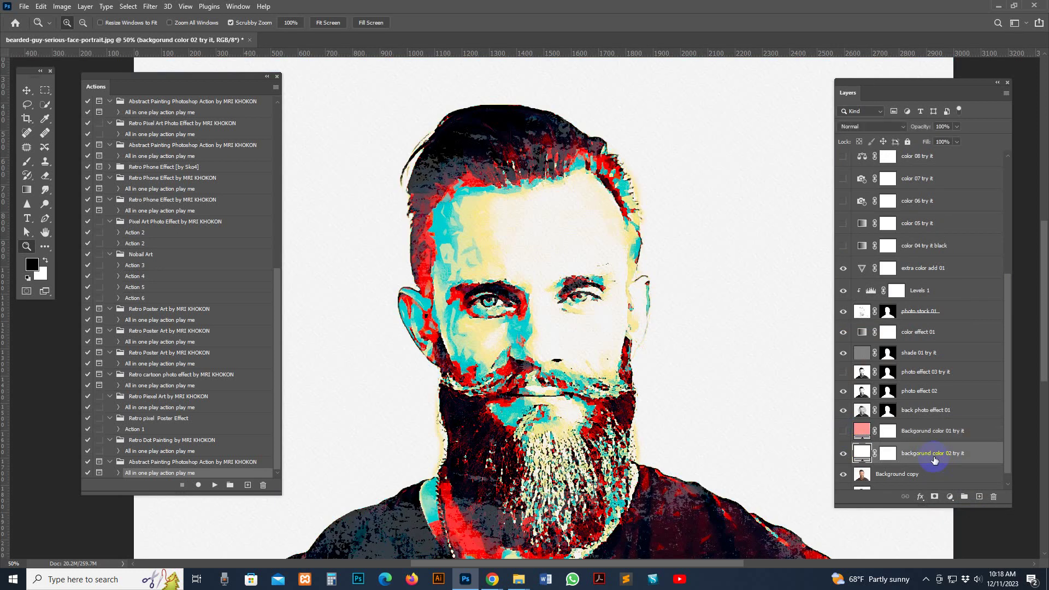
{"action": "double_click", "coordinate": [859, 460]}
{"action": "left_click_drag", "start_coordinate": [872, 451], "coordinate": [903, 449]}
Step: Toggle photo effect 02 and back photo effect 01 off and on to compare
{"action": "left_click", "coordinate": [945, 400]}
{"action": "left_click", "coordinate": [842, 391]}
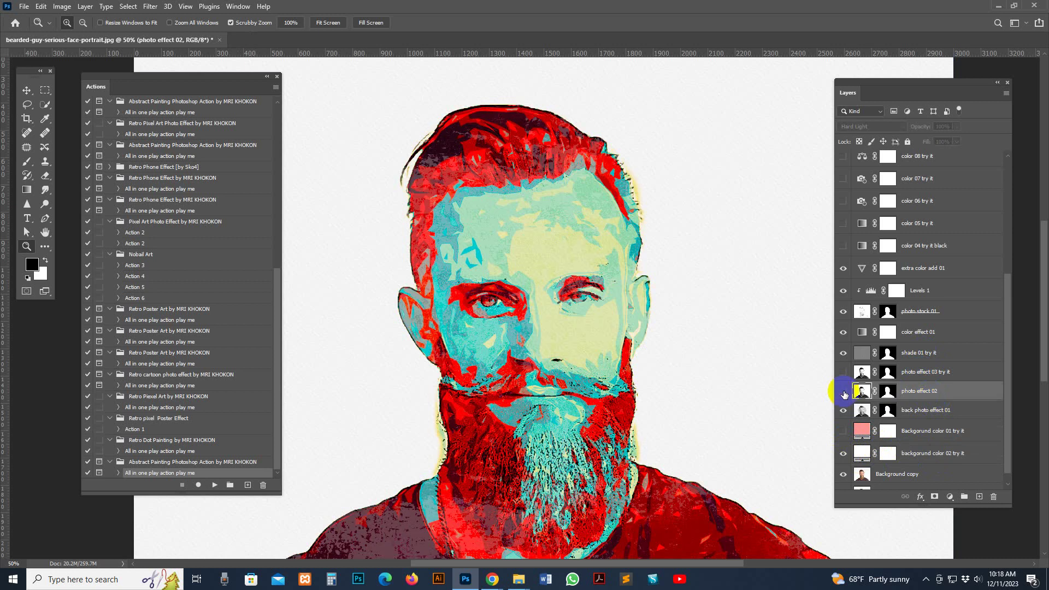
{"action": "left_click", "coordinate": [844, 392]}
{"action": "left_click", "coordinate": [843, 412]}
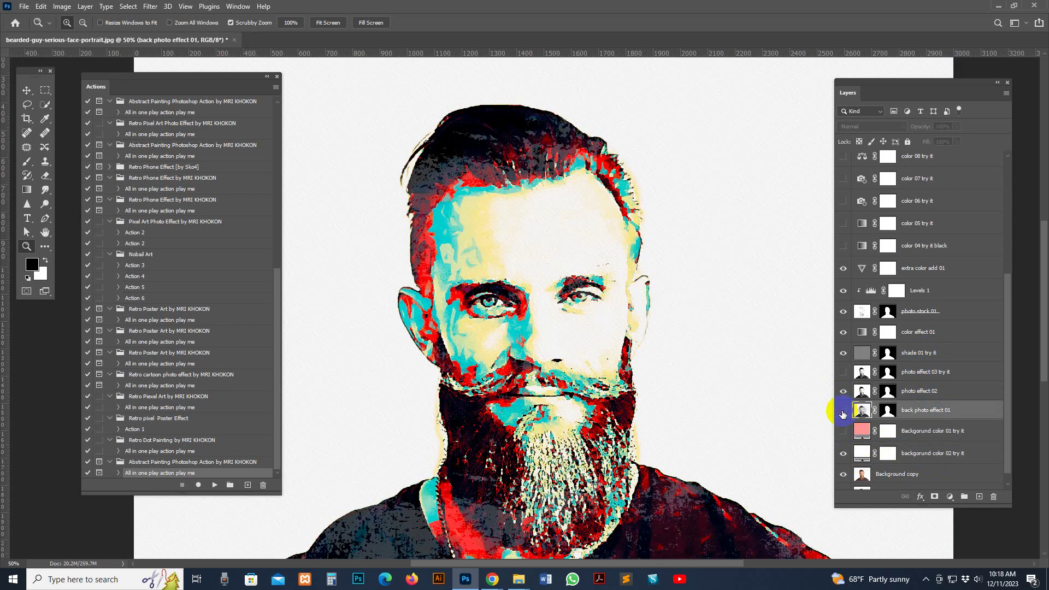
{"action": "left_click", "coordinate": [842, 413]}
{"action": "left_click", "coordinate": [842, 410]}
Step: Compare photo effect 02 and photo effect 03 try it by toggling their visibility
{"action": "left_click", "coordinate": [854, 374]}
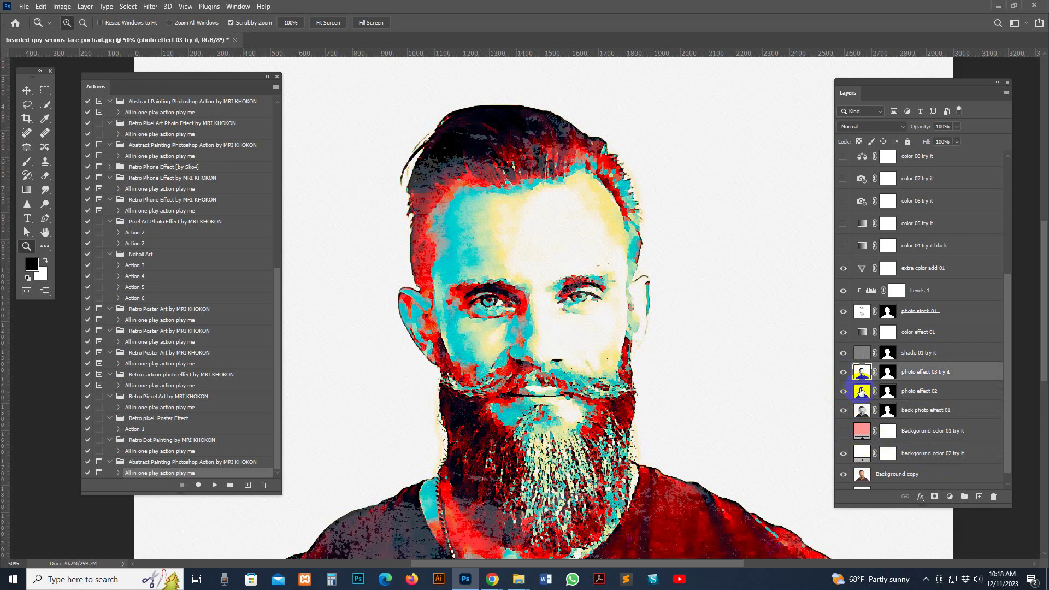
{"action": "left_click", "coordinate": [861, 392]}
{"action": "left_click", "coordinate": [843, 392]}
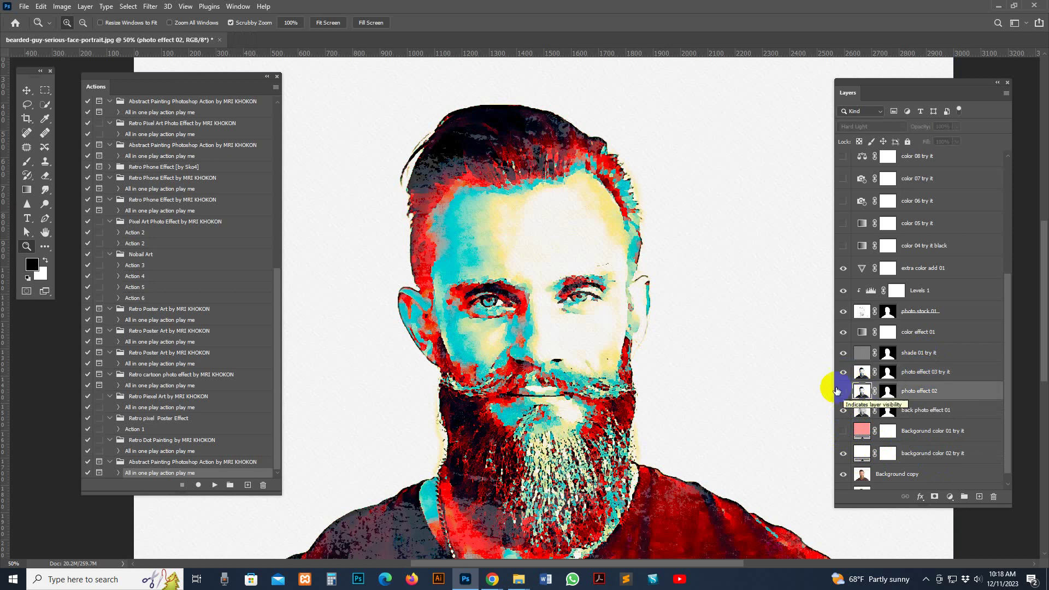
{"action": "left_click", "coordinate": [863, 373]}
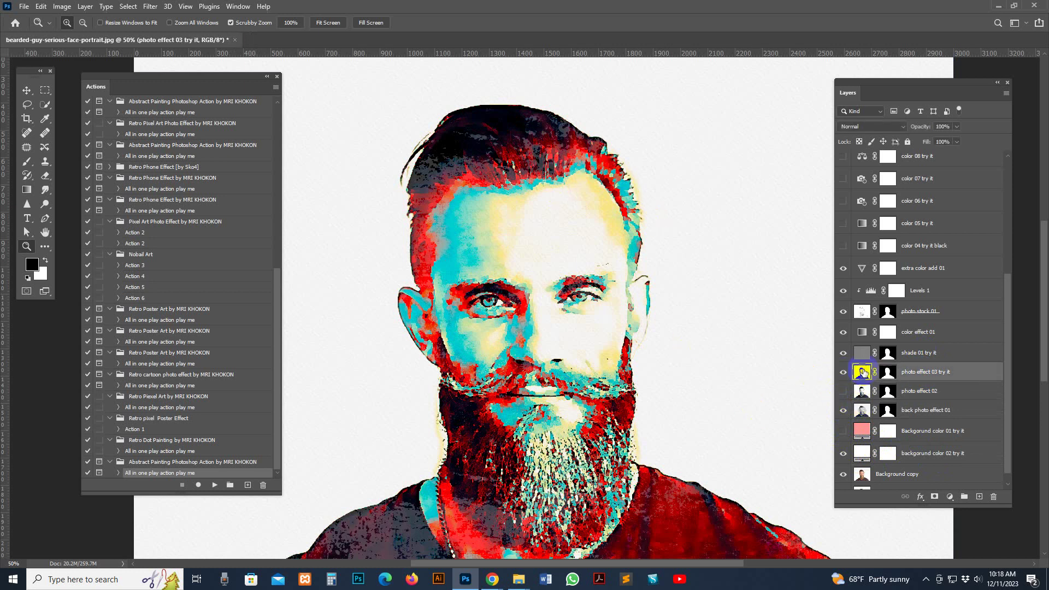
{"action": "left_click", "coordinate": [842, 391]}
{"action": "left_click", "coordinate": [843, 374]}
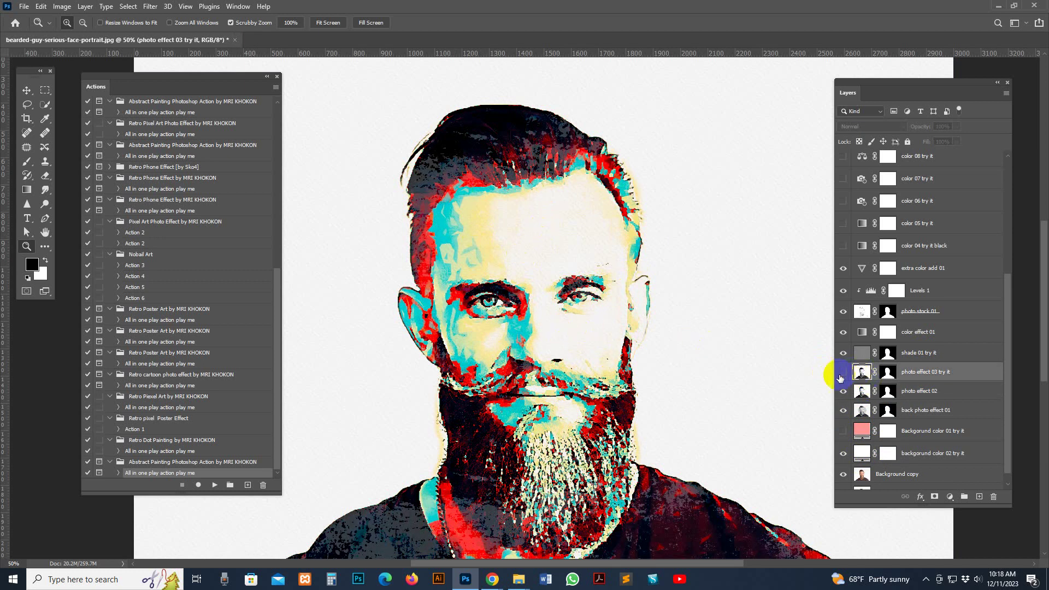
{"action": "left_click", "coordinate": [842, 375]}
{"action": "left_click", "coordinate": [842, 375]}
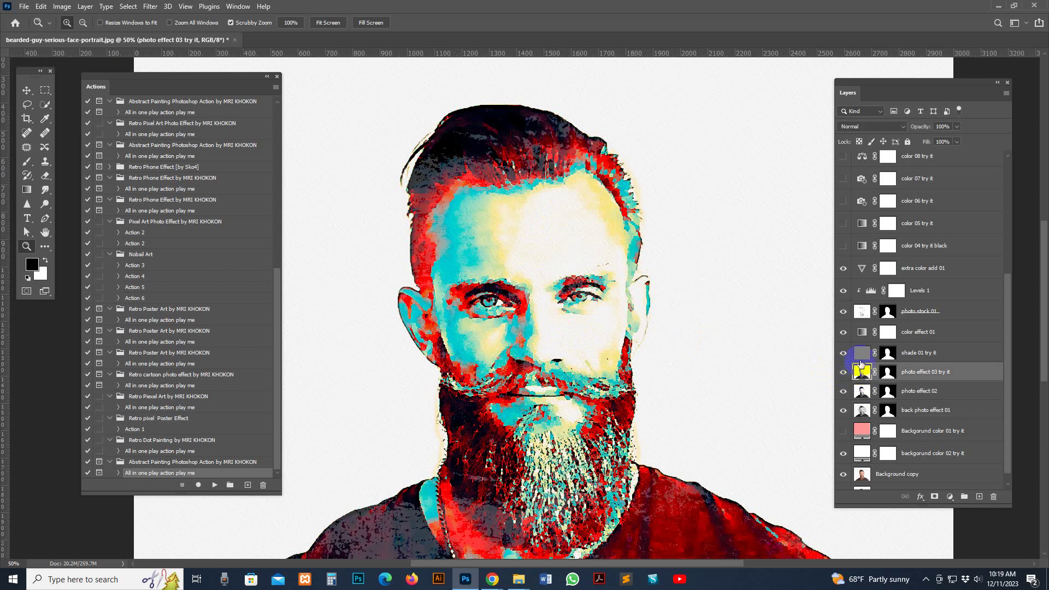
Step: Hide the color effect 01 layer so the painting turns grey
{"action": "left_click", "coordinate": [855, 357]}
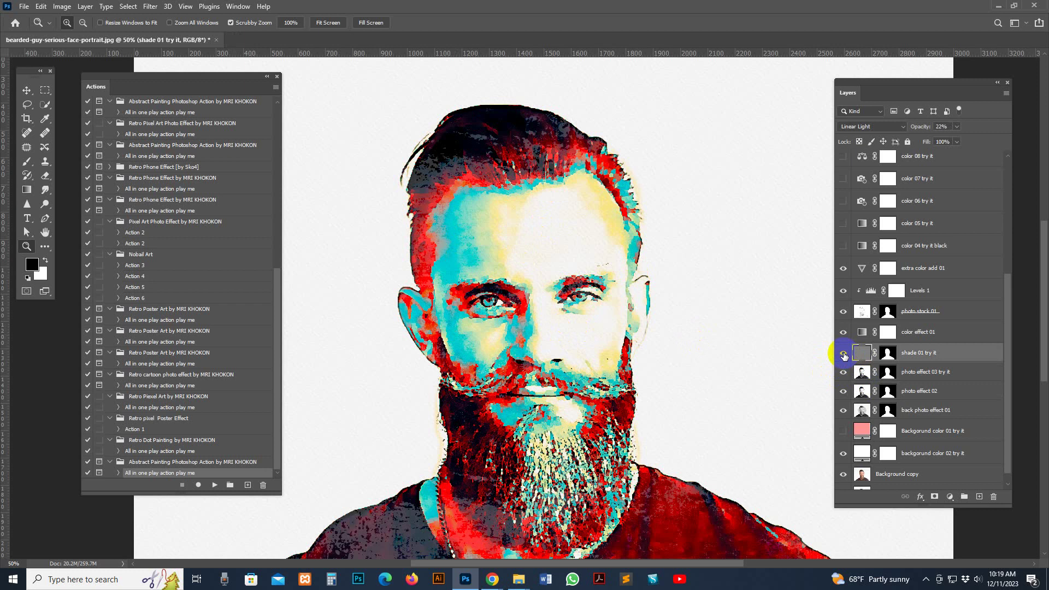
{"action": "key", "text": "alt+bracketright"}
{"action": "left_click", "coordinate": [843, 335]}
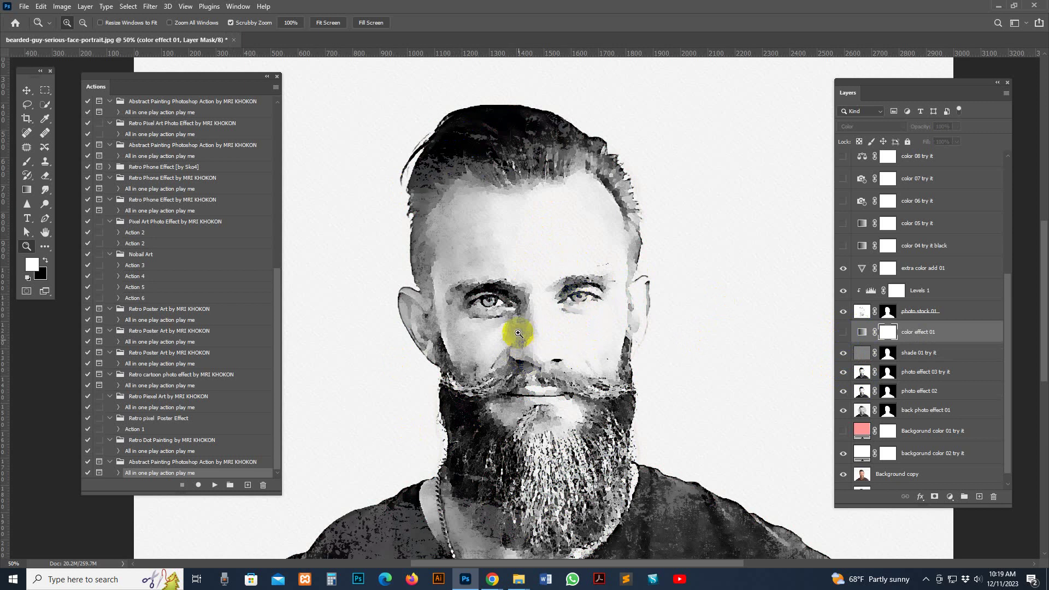
Step: Show color effect 01 again and turn on the photo stock 01 layer
{"action": "left_click", "coordinate": [843, 331]}
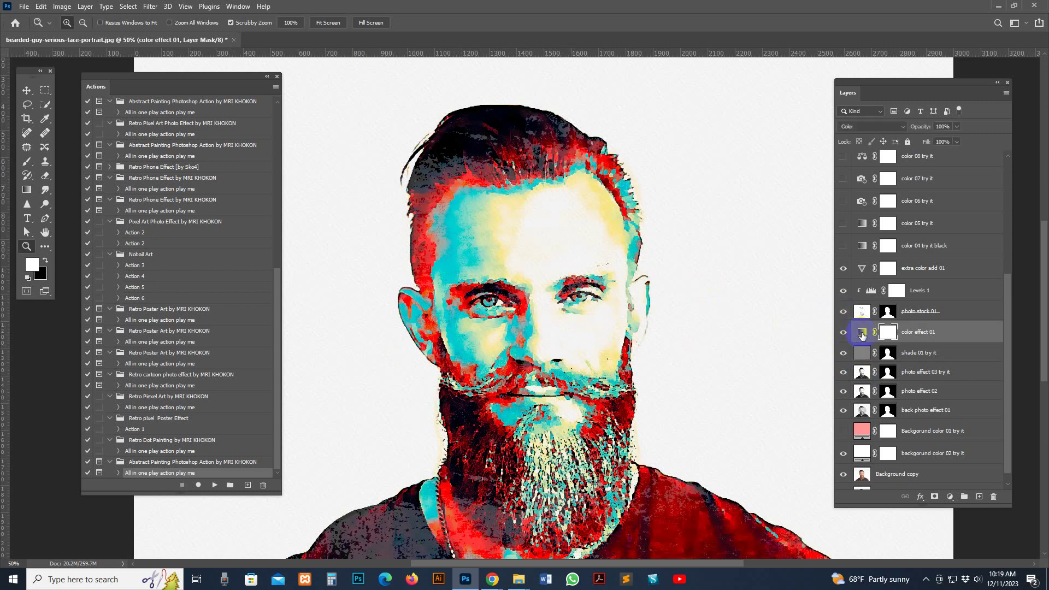
{"action": "left_click", "coordinate": [860, 333]}
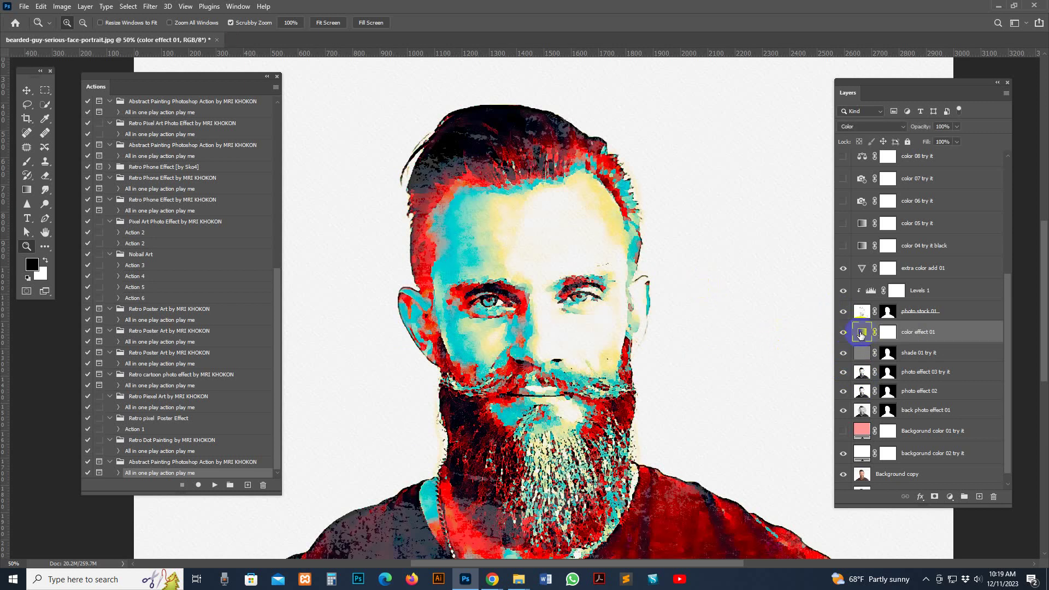
{"action": "left_click", "coordinate": [861, 311]}
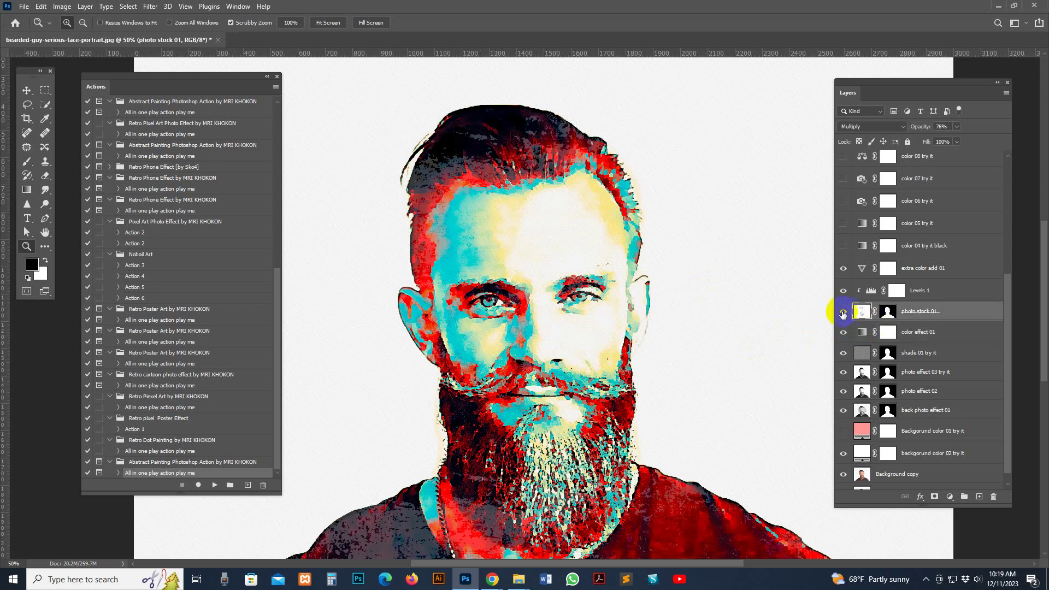
{"action": "left_click", "coordinate": [841, 313]}
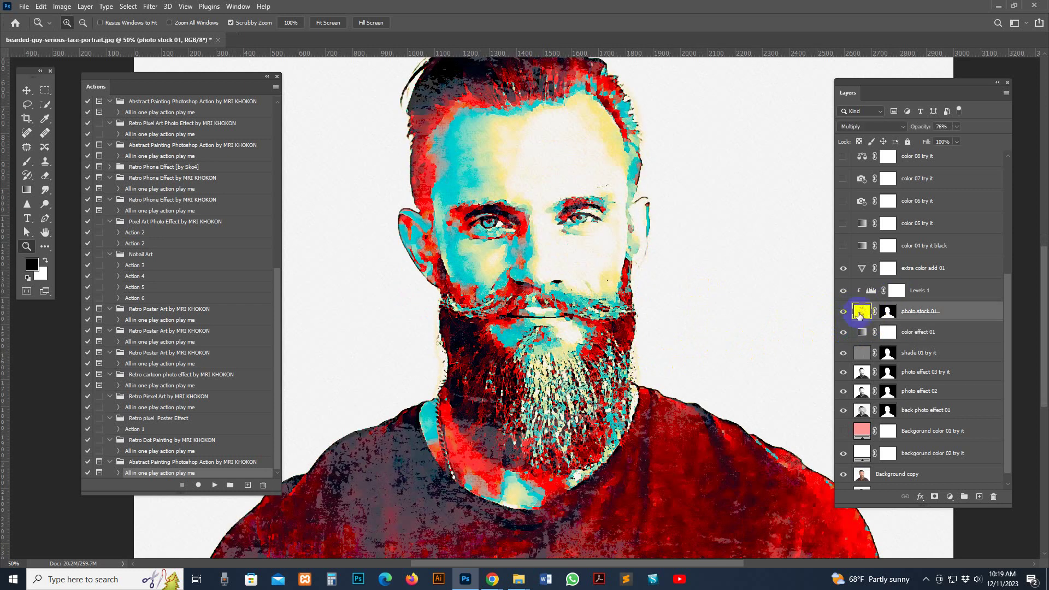
Step: Adjust Levels 1 inputs to about 119, 2.95 and 229 to lighten the portrait
{"action": "left_click", "coordinate": [871, 293]}
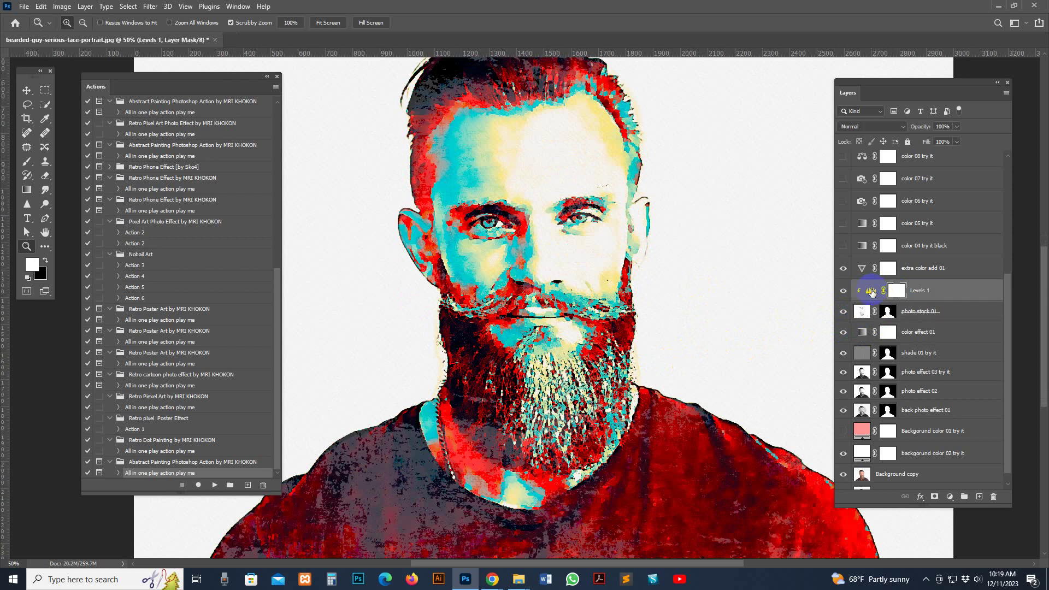
{"action": "double_click", "coordinate": [865, 292]}
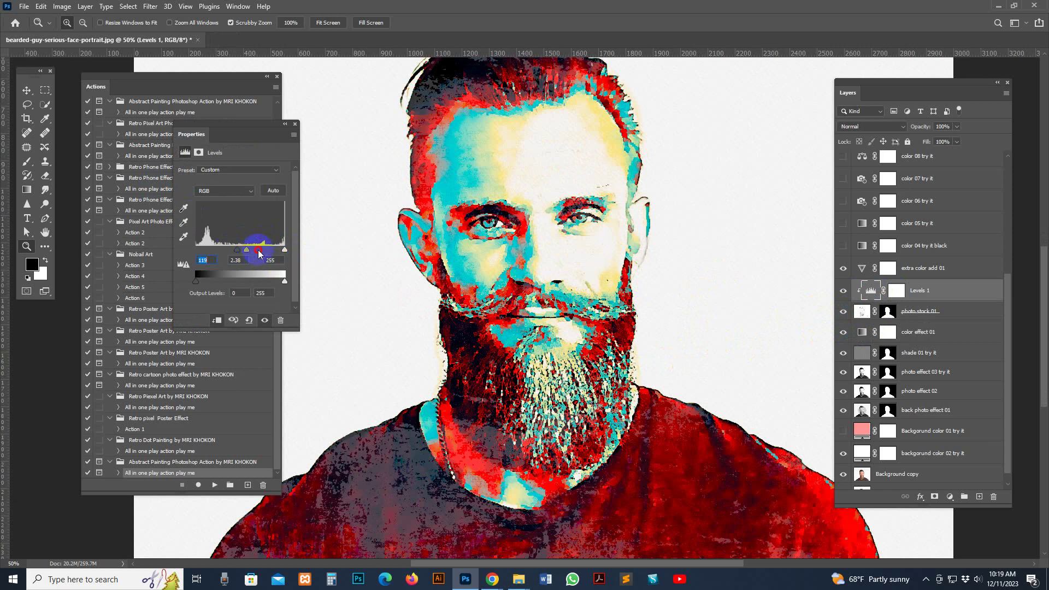
{"action": "mouse_move", "coordinate": [259, 252]}
{"action": "left_mouse_down"}
{"action": "mouse_move", "coordinate": [245, 252]}
{"action": "mouse_move", "coordinate": [265, 251]}
{"action": "left_mouse_up"}
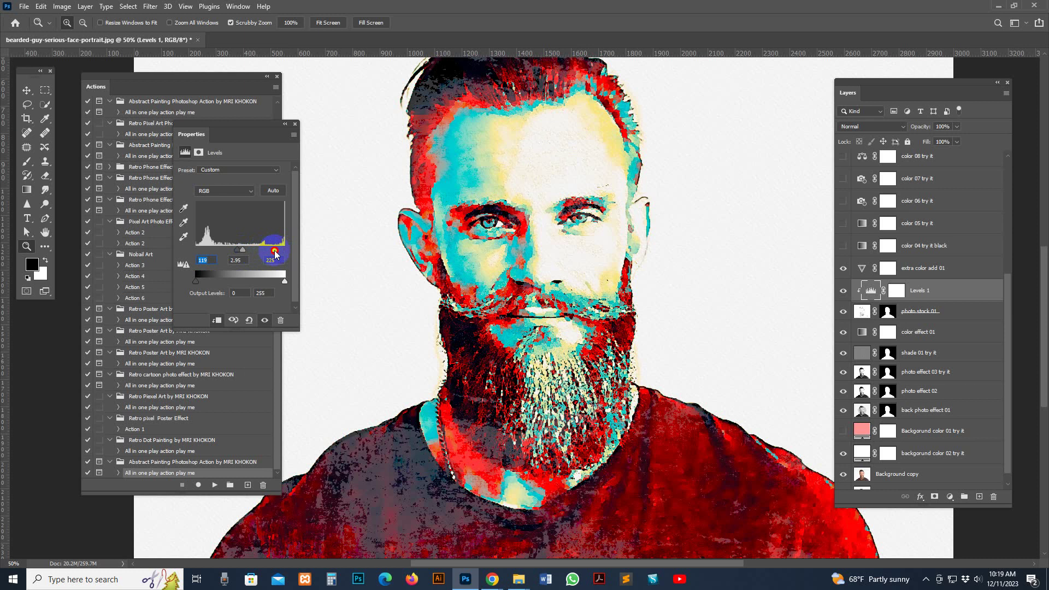
Step: Toggle the extra color add 01 vibrance layer off and on to compare
{"action": "left_click", "coordinate": [890, 268]}
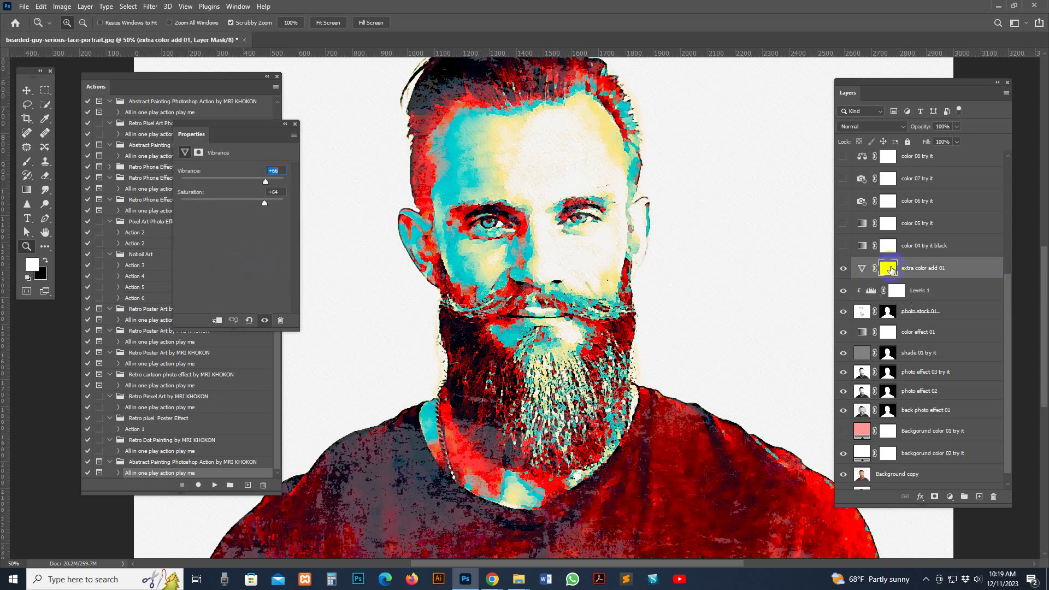
{"action": "left_click", "coordinate": [843, 269]}
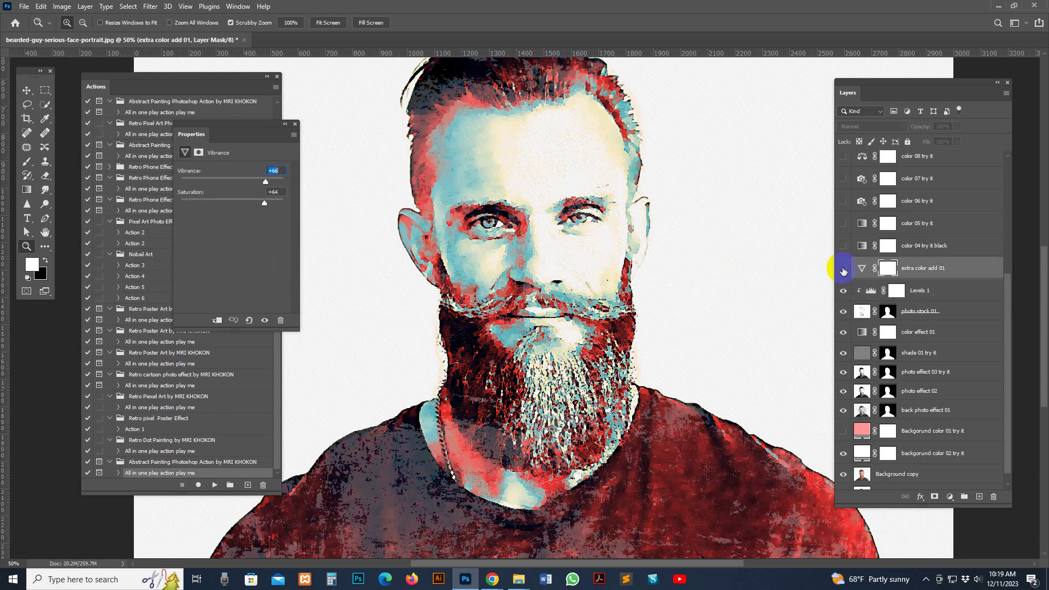
{"action": "left_click", "coordinate": [843, 269]}
{"action": "left_click", "coordinate": [843, 268]}
{"action": "left_click", "coordinate": [842, 269]}
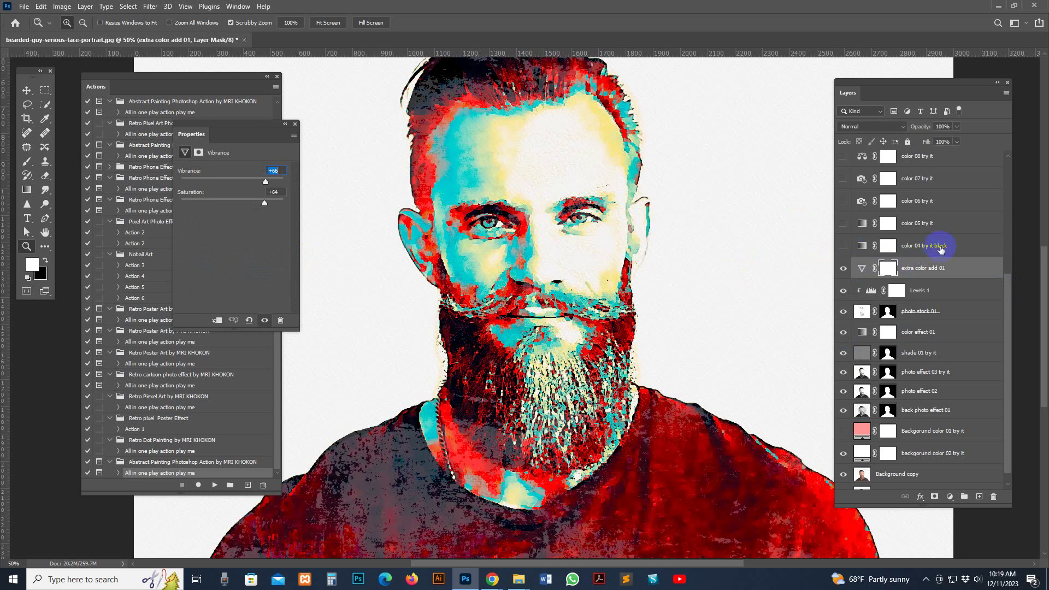
Step: Preview the black-and-white color 04 and brown-orange-teal color 05 variants
{"action": "left_click", "coordinate": [940, 247]}
{"action": "left_click", "coordinate": [841, 247]}
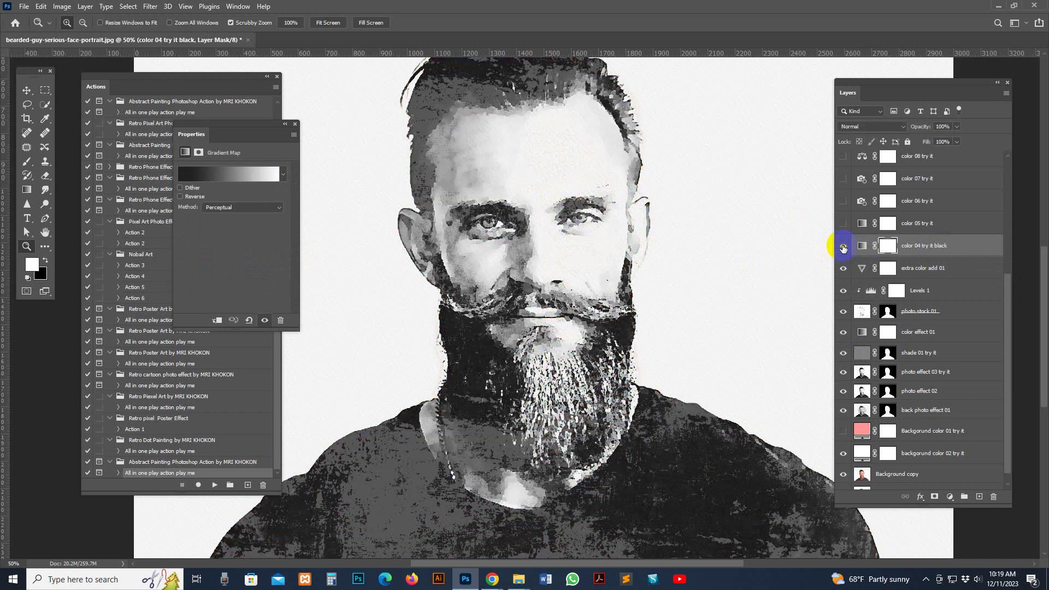
{"action": "left_click", "coordinate": [843, 247]}
{"action": "left_click", "coordinate": [849, 225]}
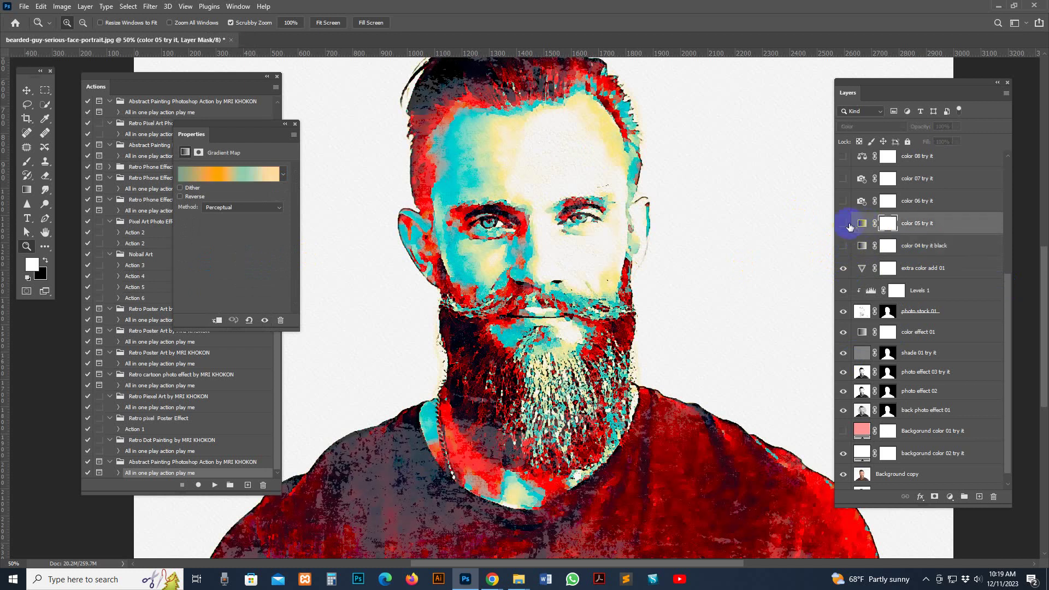
{"action": "left_click", "coordinate": [842, 224]}
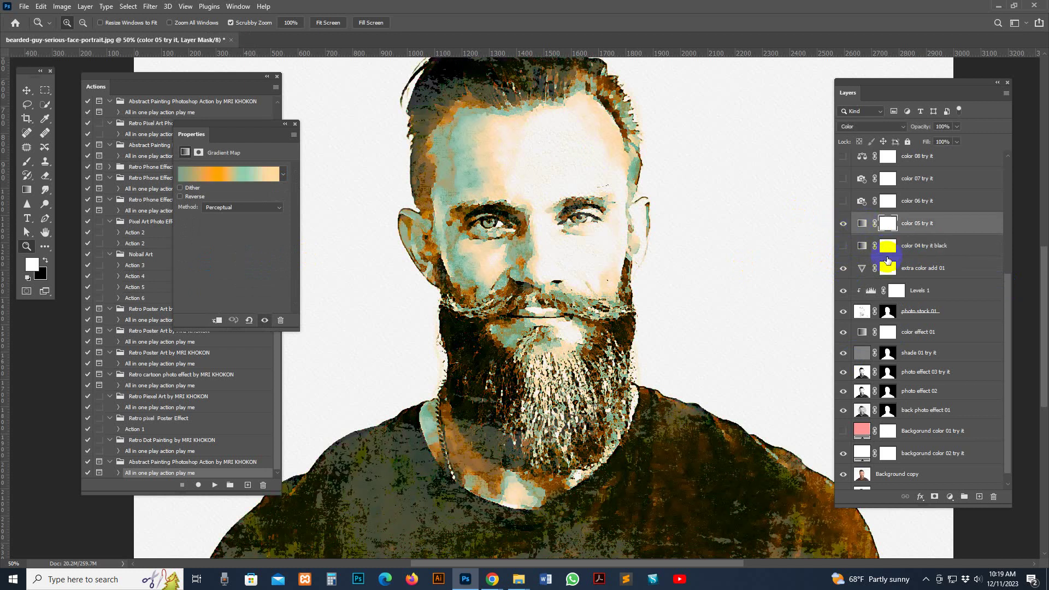
{"action": "scroll", "coordinate": [859, 300], "scroll_direction": "up", "scroll_amount": 3}
{"action": "scroll", "coordinate": [628, 252], "scroll_direction": "up", "scroll_amount": 2}
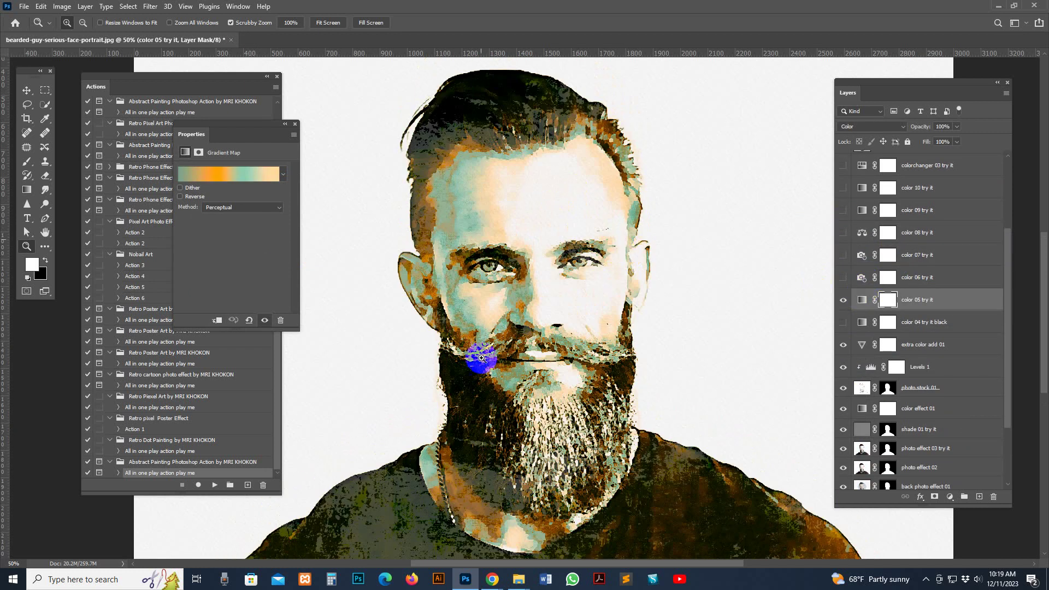
Step: Preview the color 06, Underwater color 07, color 08 and color 09 variants in turn
{"action": "left_click", "coordinate": [843, 279]}
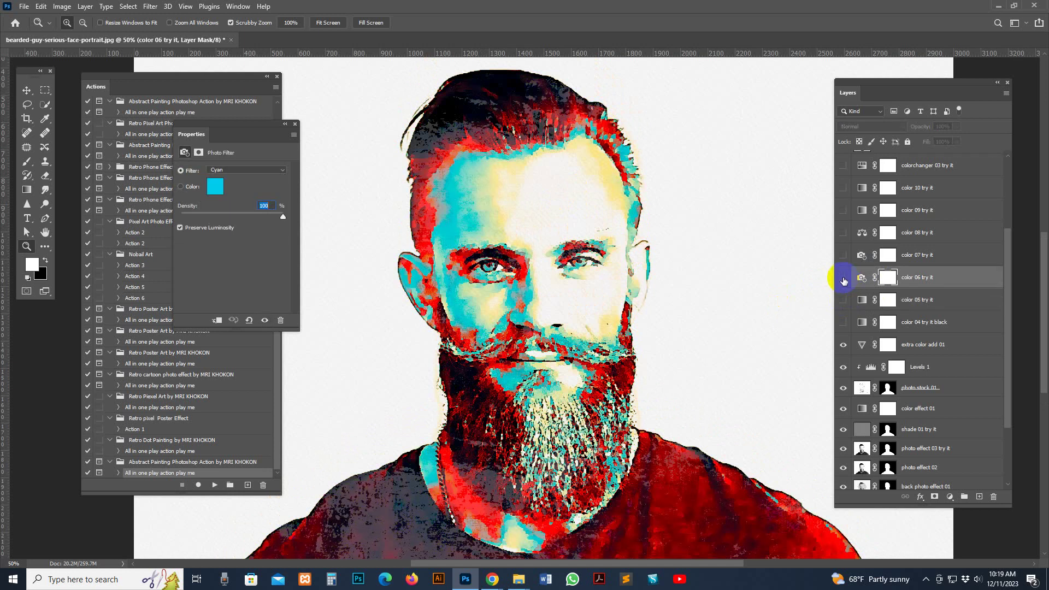
{"action": "left_click", "coordinate": [843, 279]}
{"action": "left_click", "coordinate": [842, 279]}
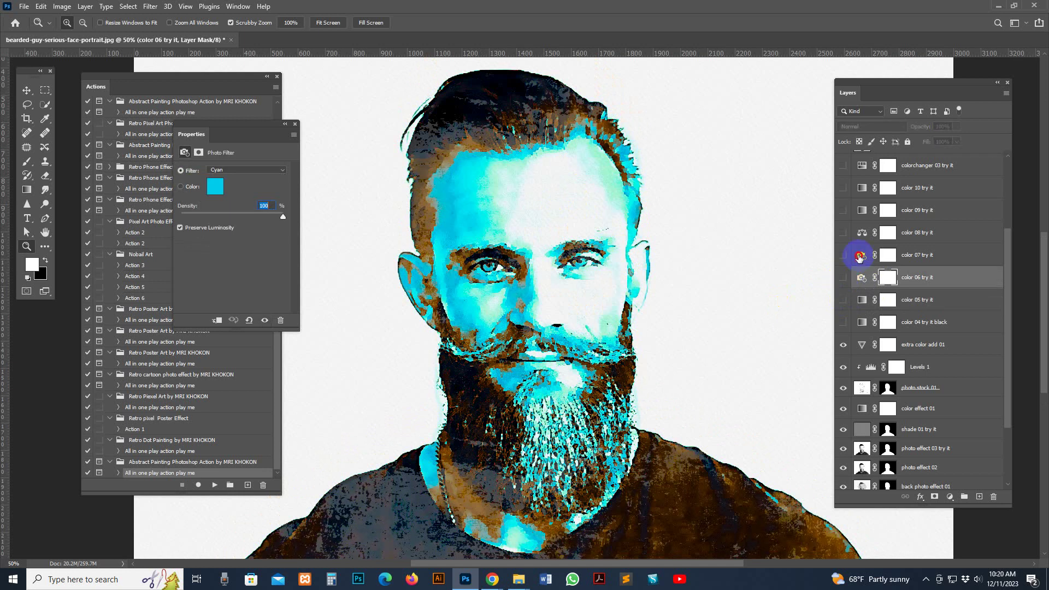
{"action": "left_click", "coordinate": [841, 256]}
{"action": "left_click", "coordinate": [842, 256]}
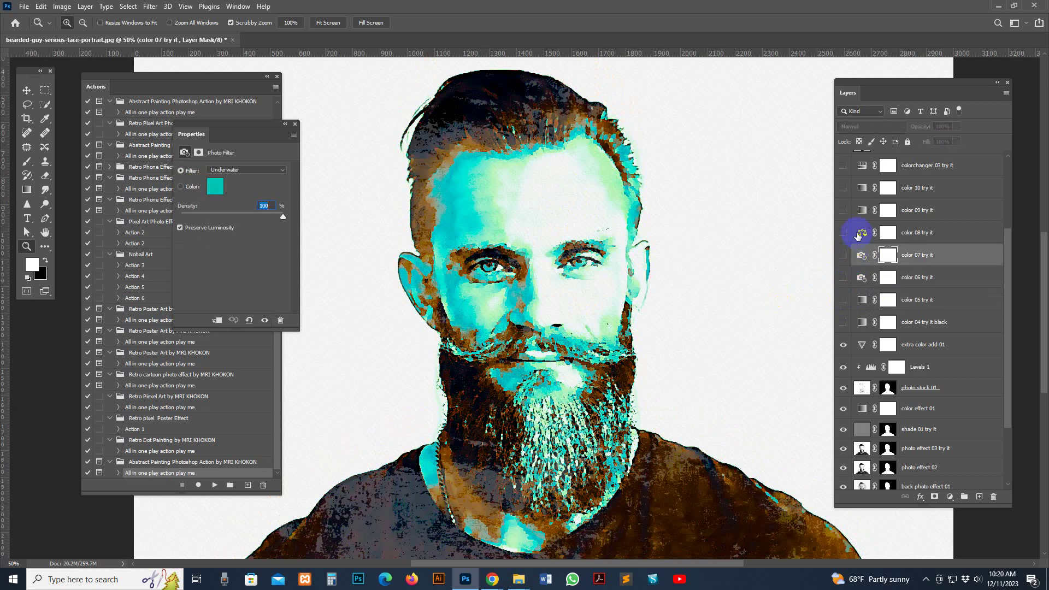
{"action": "left_click", "coordinate": [842, 235]}
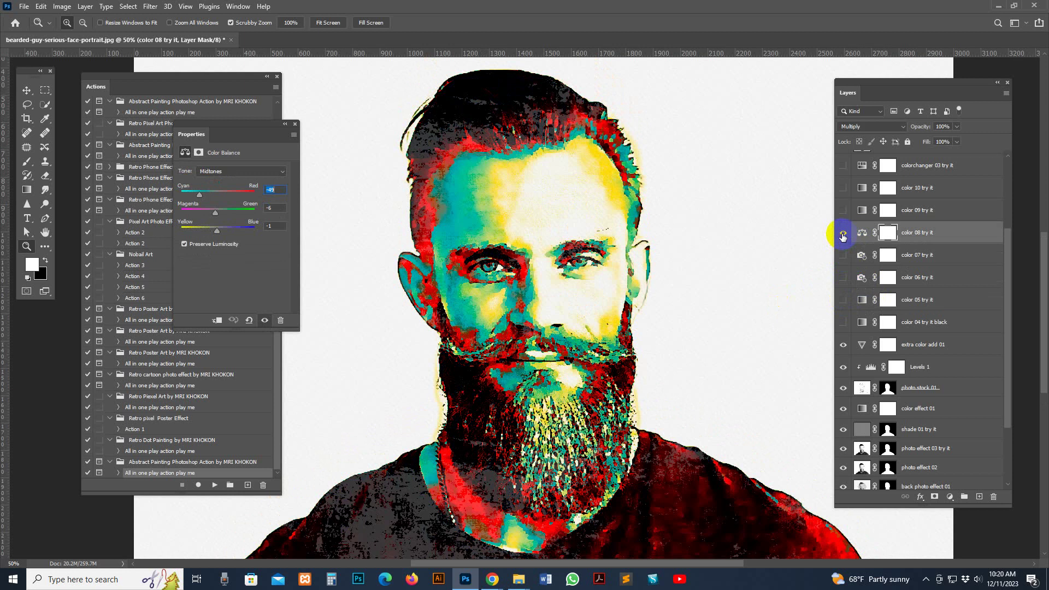
{"action": "left_click", "coordinate": [842, 235]}
{"action": "left_click", "coordinate": [843, 213]}
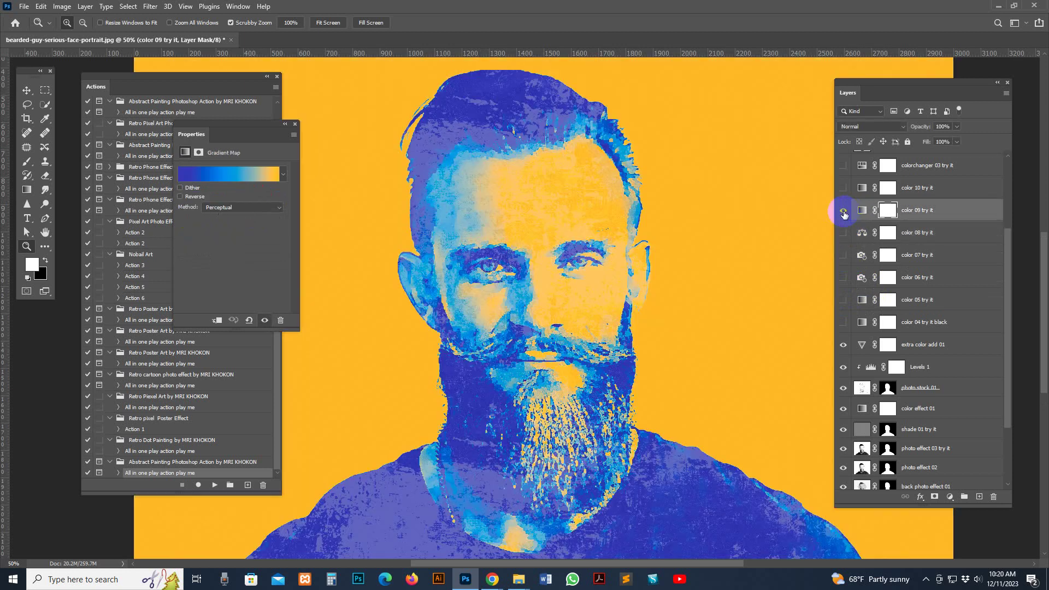
Step: Hide color 09, show red-and-cyan color 10, and enable colorchanger 03
{"action": "left_click", "coordinate": [842, 212]}
{"action": "left_click", "coordinate": [845, 188]}
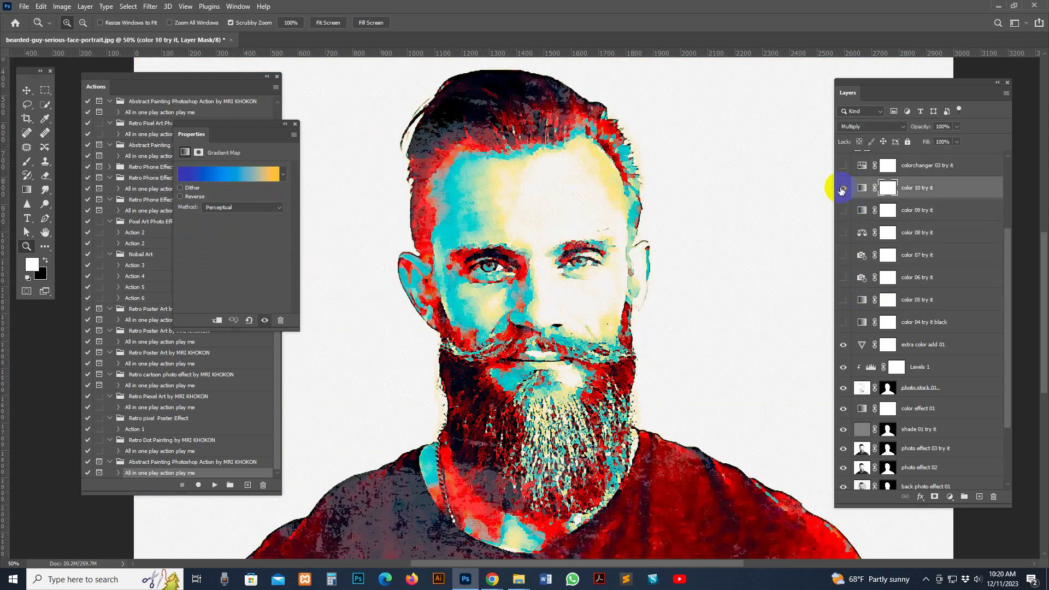
{"action": "scroll", "coordinate": [865, 193], "scroll_direction": "up", "scroll_amount": 3}
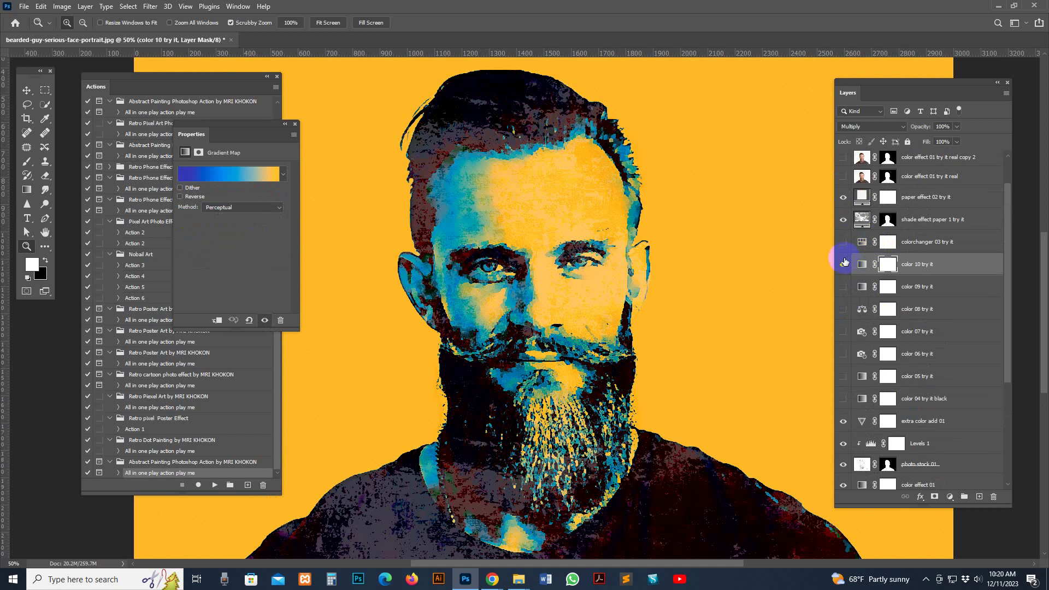
{"action": "left_click", "coordinate": [843, 242]}
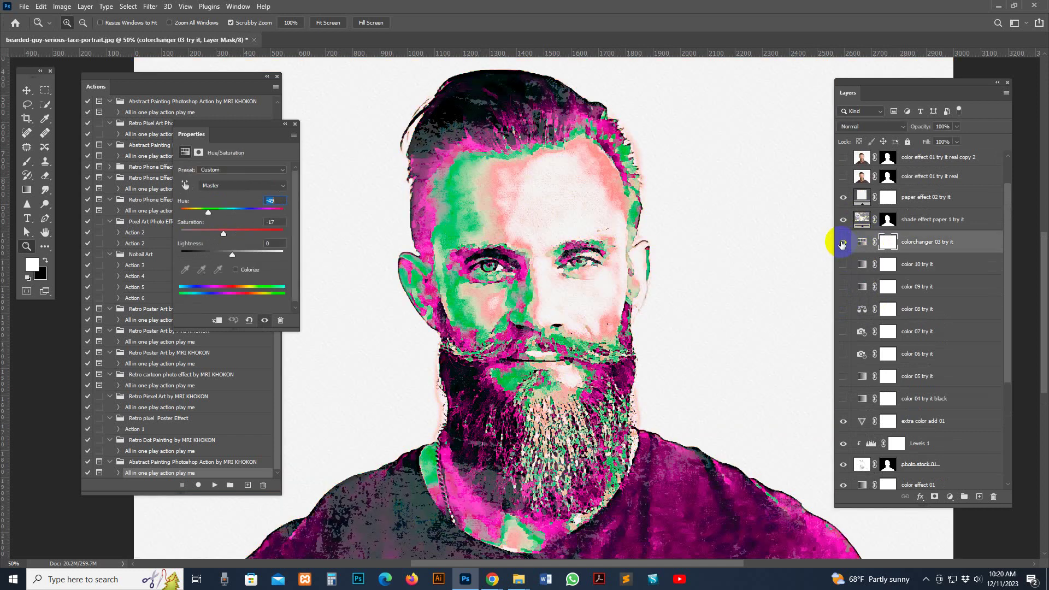
Step: Shift the colorchanger 03 Hue slider toward blue and orange, then hide that adjustment
{"action": "left_click", "coordinate": [859, 244]}
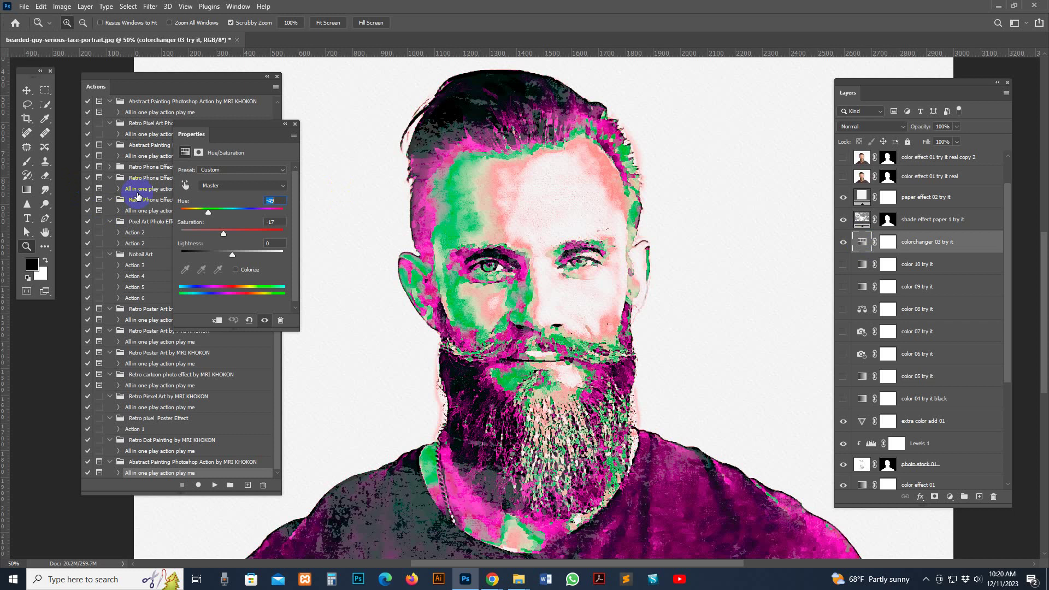
{"action": "left_click_drag", "start_coordinate": [224, 123], "coordinate": [337, 158]}
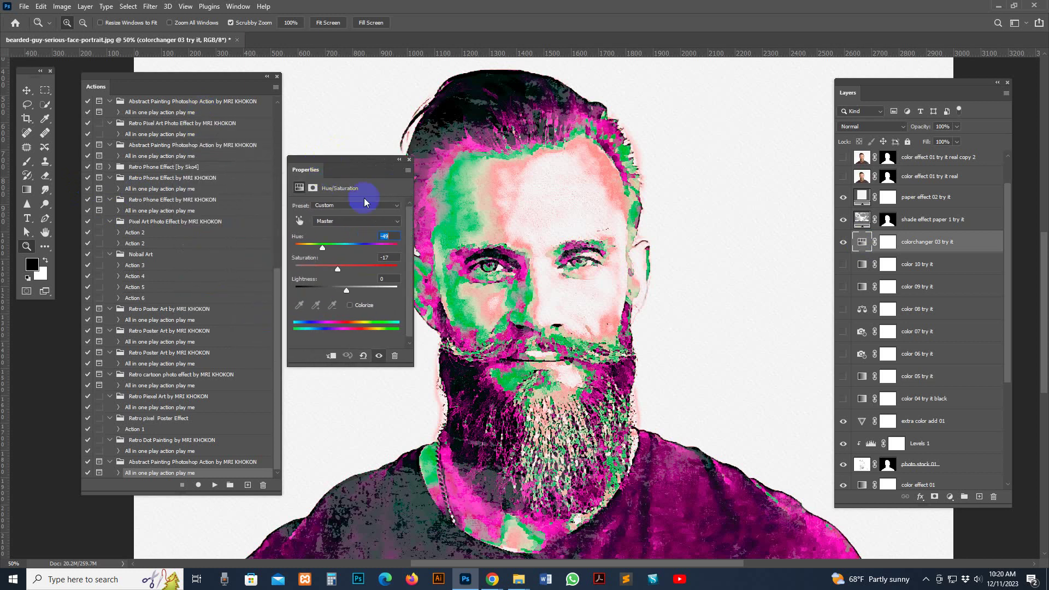
{"action": "mouse_move", "coordinate": [335, 251]}
{"action": "left_mouse_down"}
{"action": "mouse_move", "coordinate": [390, 253]}
{"action": "mouse_move", "coordinate": [304, 249]}
{"action": "left_mouse_up"}
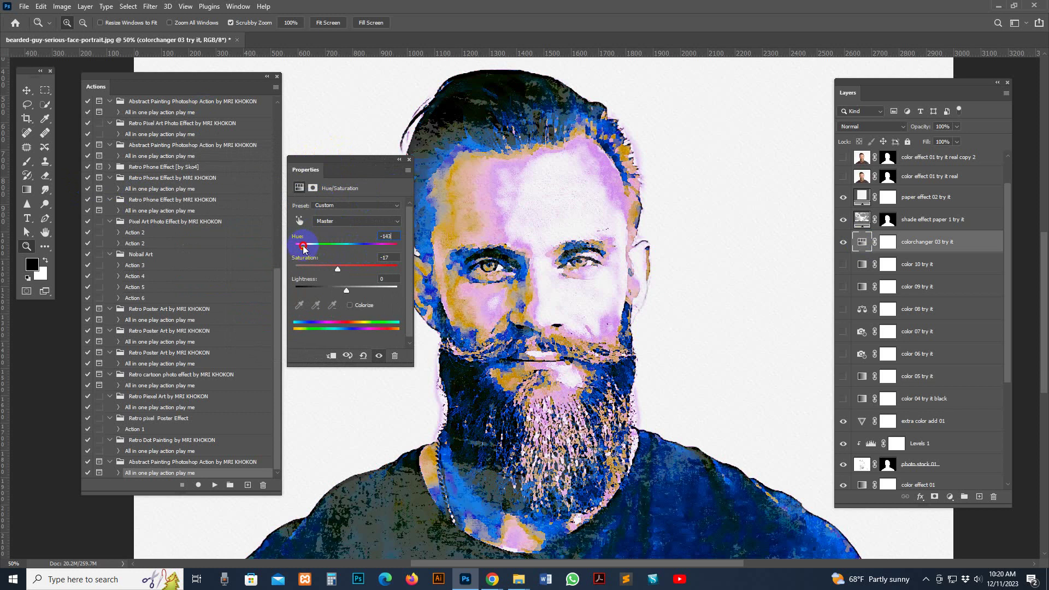
{"action": "left_click_drag", "start_coordinate": [377, 164], "coordinate": [311, 173]}
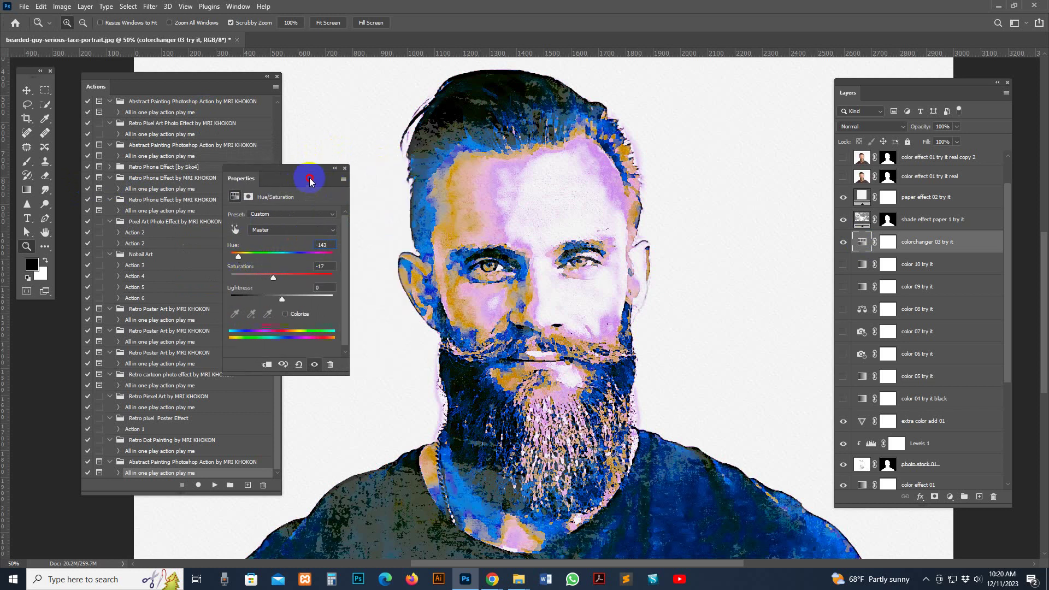
{"action": "left_click", "coordinate": [841, 243]}
{"action": "left_click", "coordinate": [977, 224]}
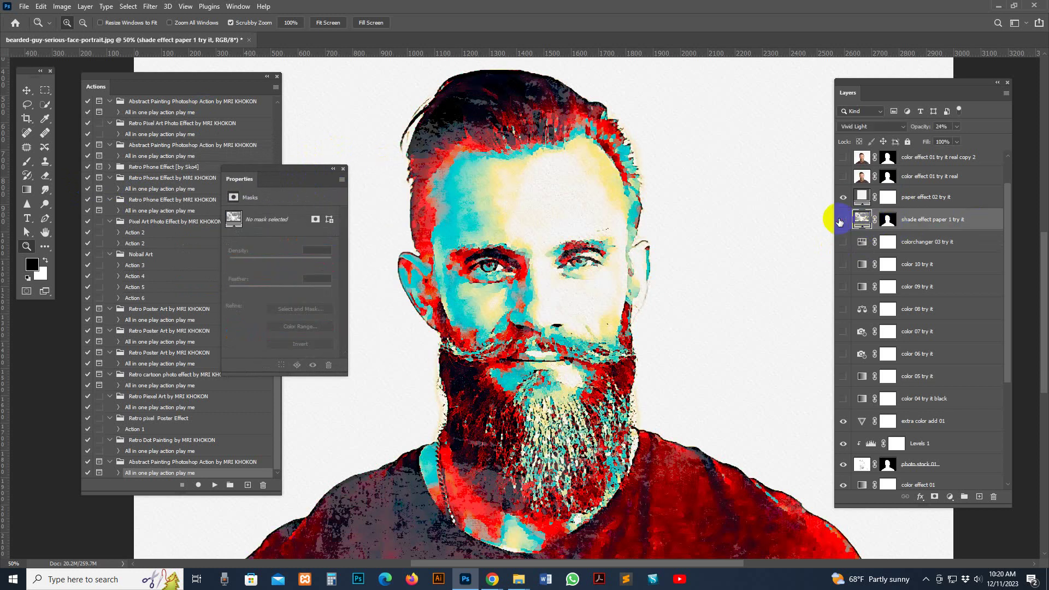
Step: Toggle the shade effect paper 1 texture off and on to compare, leaving it on
{"action": "scroll", "coordinate": [710, 273], "scroll_direction": "down", "scroll_amount": 2}
{"action": "scroll", "coordinate": [679, 297], "scroll_direction": "down", "scroll_amount": 2}
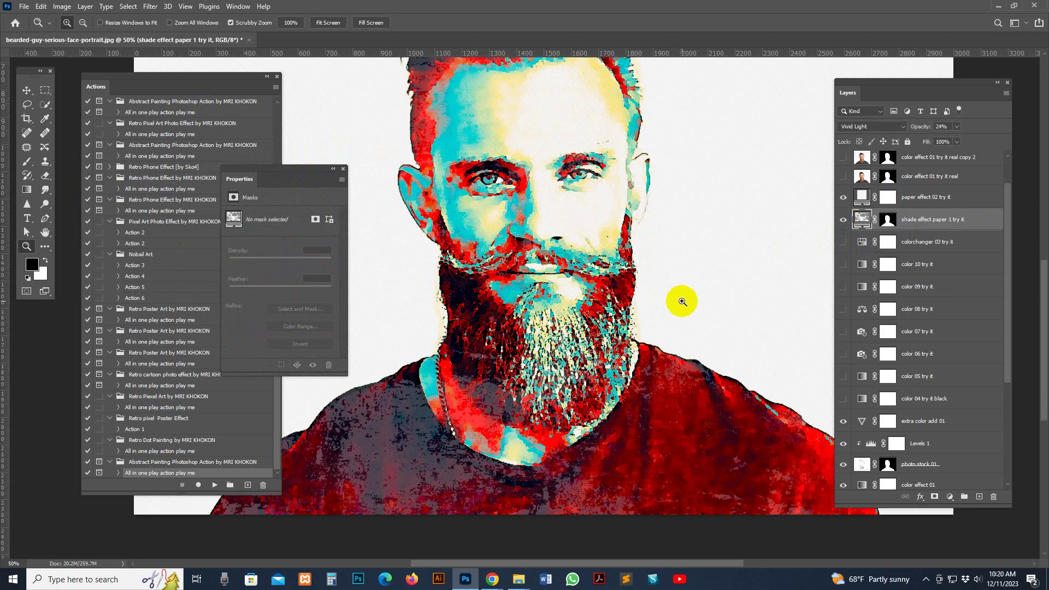
{"action": "scroll", "coordinate": [678, 297], "scroll_direction": "down", "scroll_amount": 1}
{"action": "left_click", "coordinate": [844, 222]}
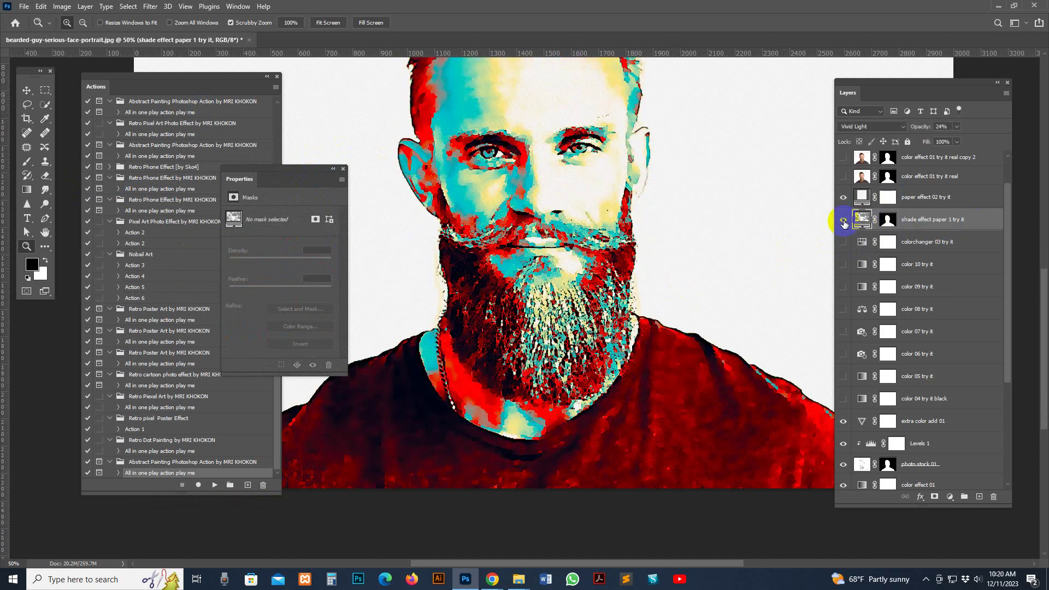
{"action": "left_click", "coordinate": [843, 221]}
{"action": "left_click", "coordinate": [843, 222]}
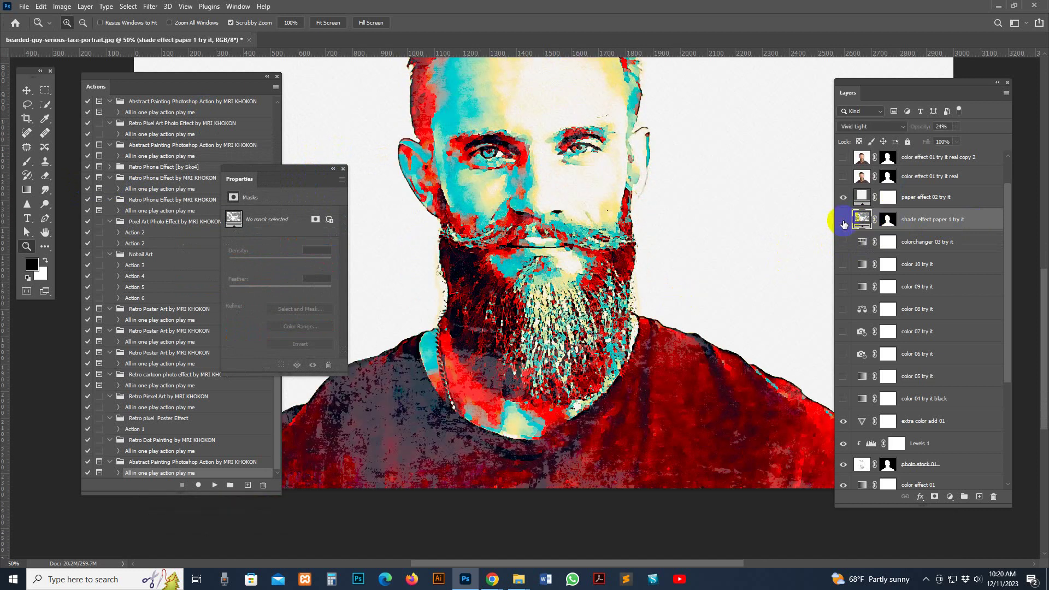
{"action": "left_click", "coordinate": [843, 222]}
Step: Try the paper effect 02 texture, then leave it hidden
{"action": "left_click", "coordinate": [892, 205]}
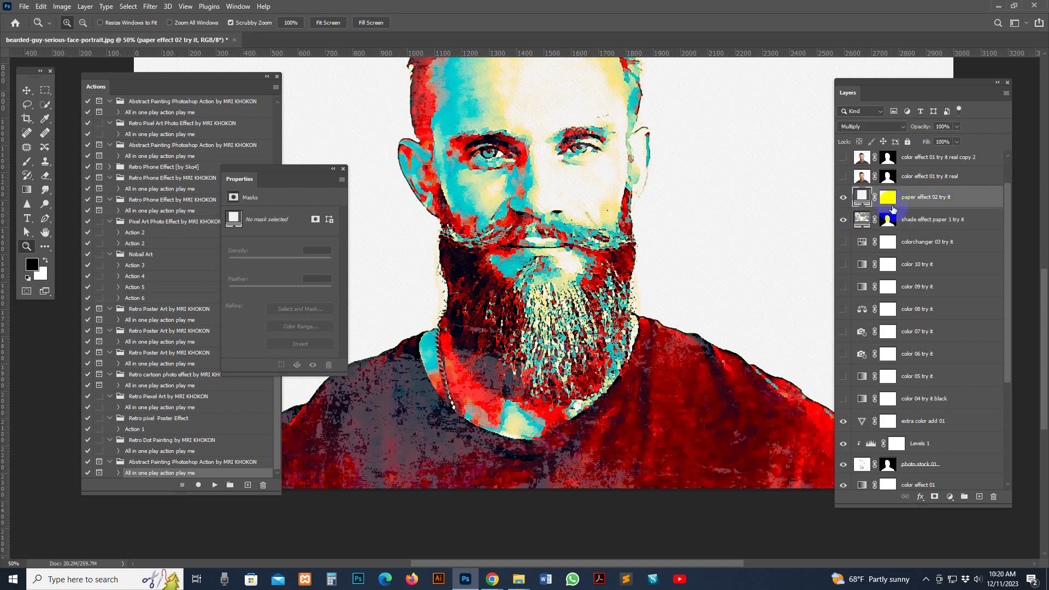
{"action": "left_click", "coordinate": [843, 201]}
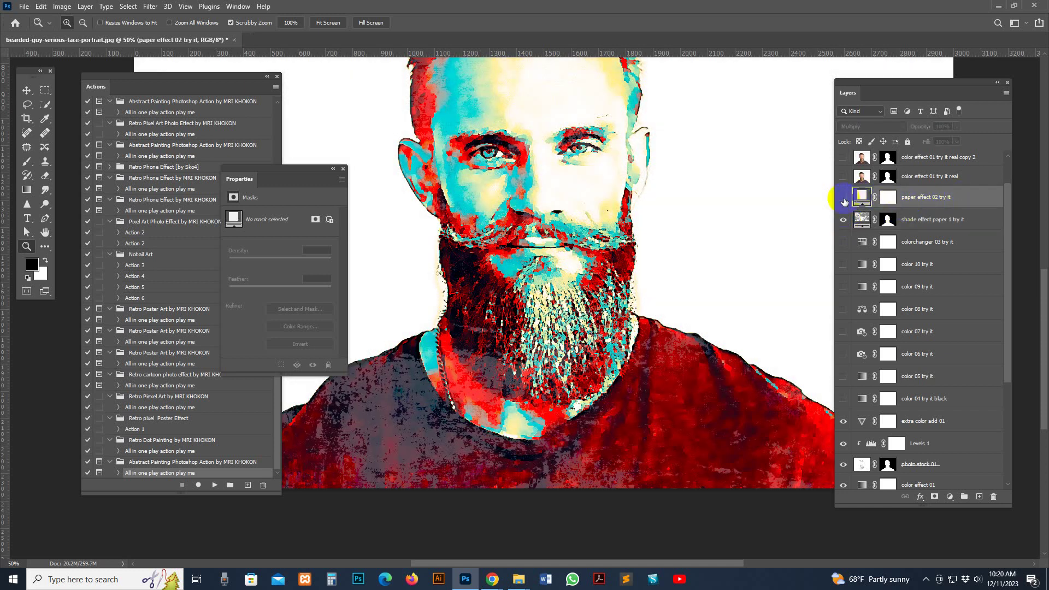
{"action": "left_click", "coordinate": [844, 202]}
{"action": "scroll", "coordinate": [943, 270], "scroll_direction": "up", "scroll_amount": 2}
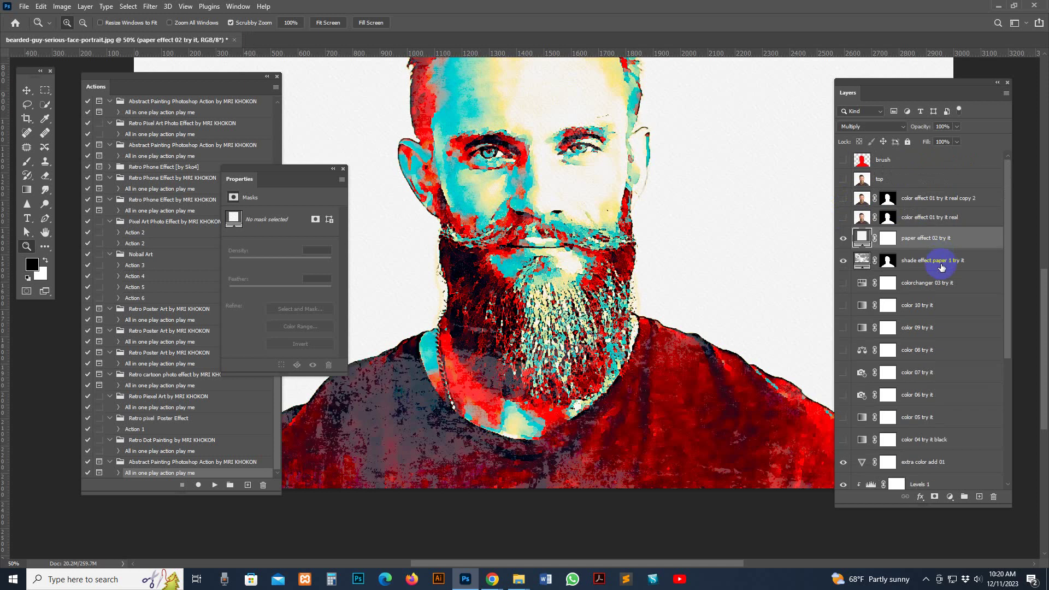
{"action": "scroll", "coordinate": [680, 257], "scroll_direction": "up", "scroll_amount": 2}
{"action": "scroll", "coordinate": [680, 257], "scroll_direction": "up", "scroll_amount": 1}
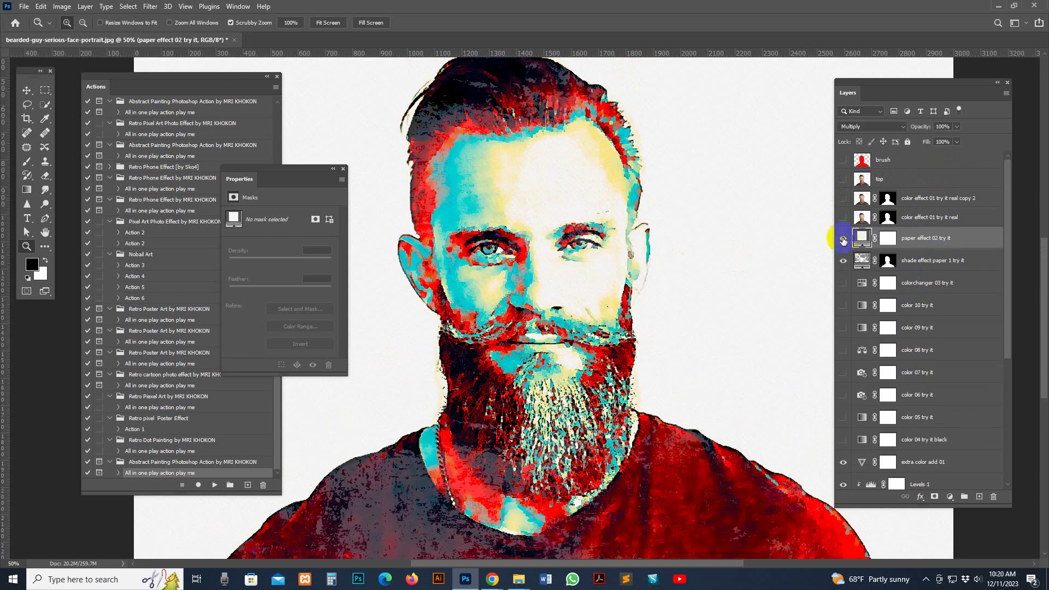
{"action": "left_click", "coordinate": [842, 240]}
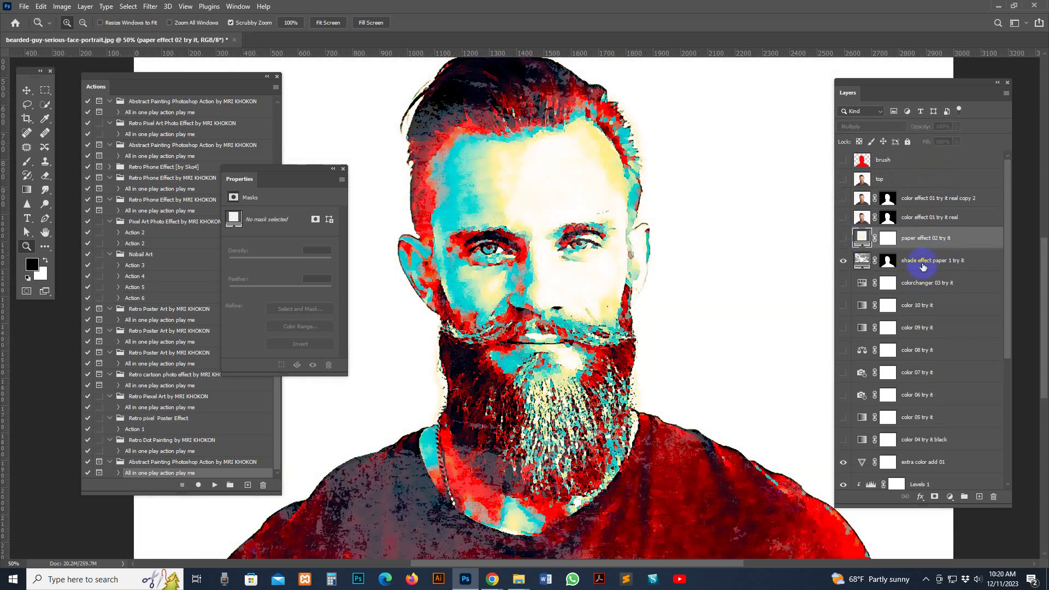
{"action": "left_click", "coordinate": [967, 260]}
{"action": "scroll", "coordinate": [944, 298], "scroll_direction": "down", "scroll_amount": 3}
Step: Hide the backgound color 02 try it, Background copy and Background layers
{"action": "scroll", "coordinate": [953, 299], "scroll_direction": "down", "scroll_amount": 3}
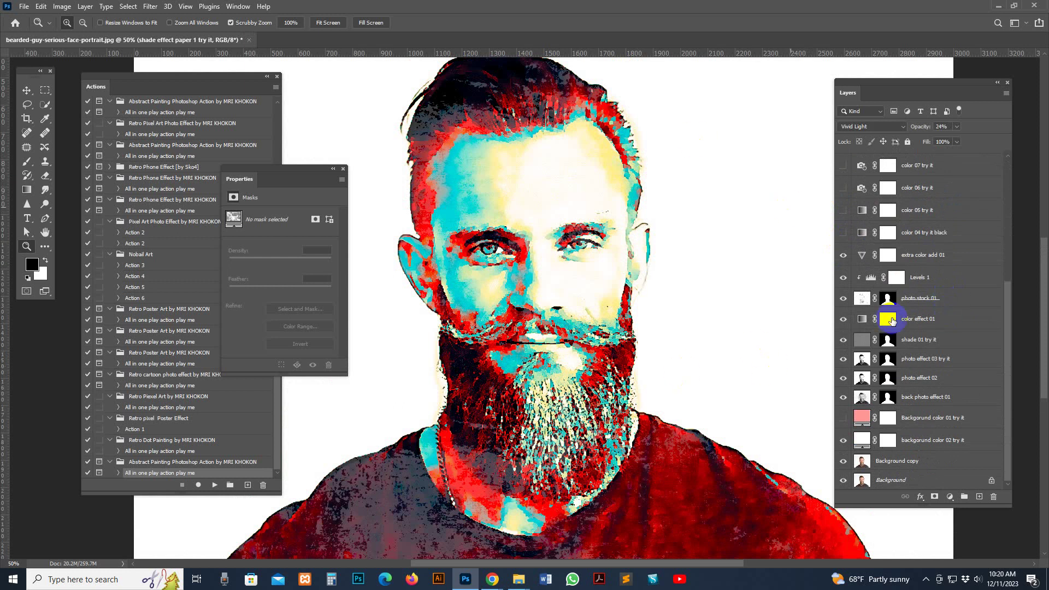
{"action": "left_click", "coordinate": [947, 440]}
{"action": "left_click", "coordinate": [843, 440]}
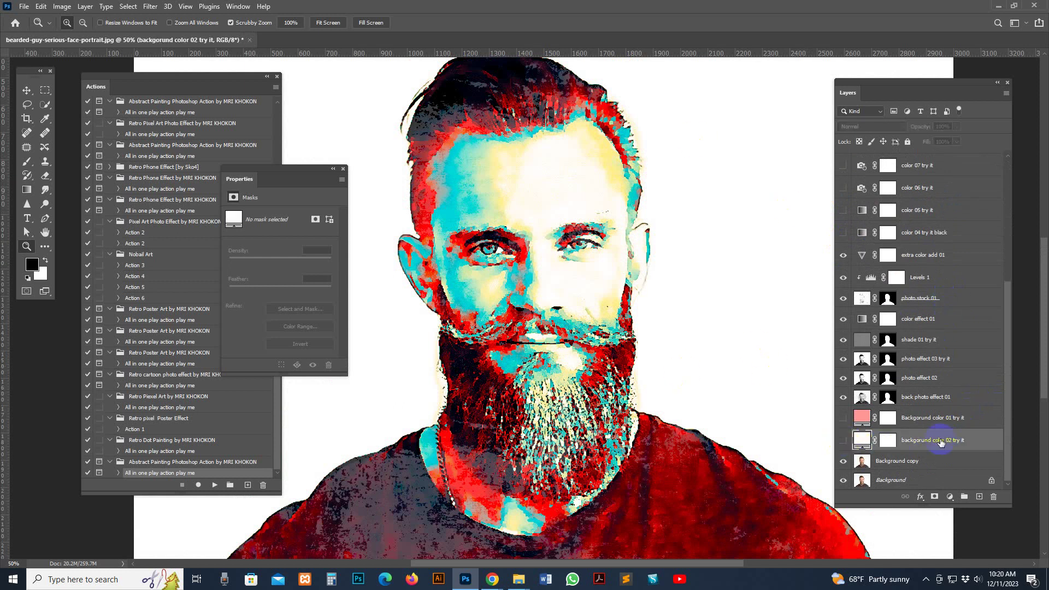
{"action": "left_click", "coordinate": [901, 461]}
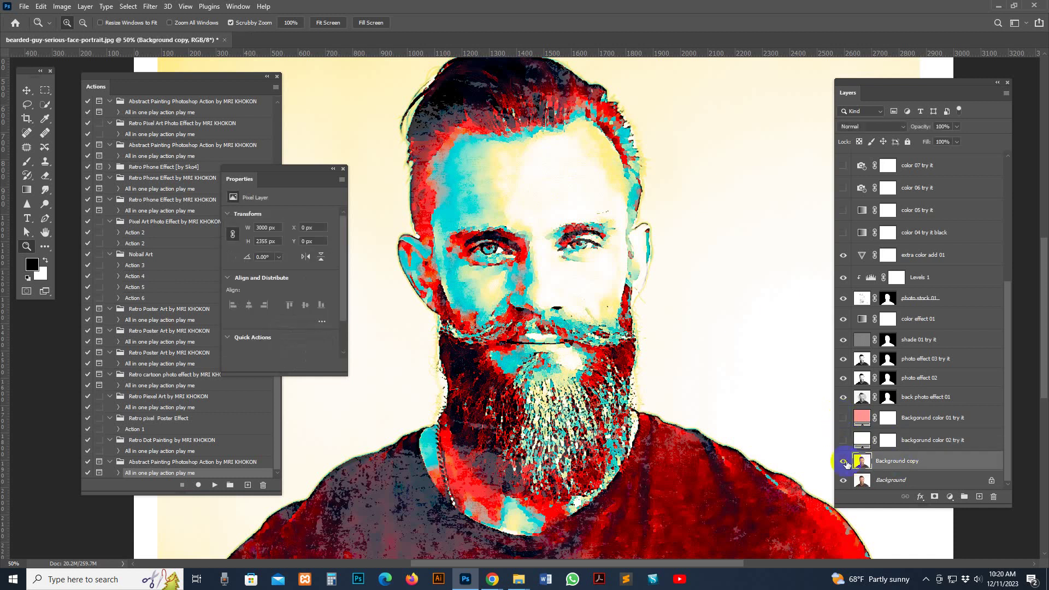
{"action": "left_click", "coordinate": [843, 461]}
{"action": "left_click", "coordinate": [879, 485]}
{"action": "left_click", "coordinate": [842, 481]}
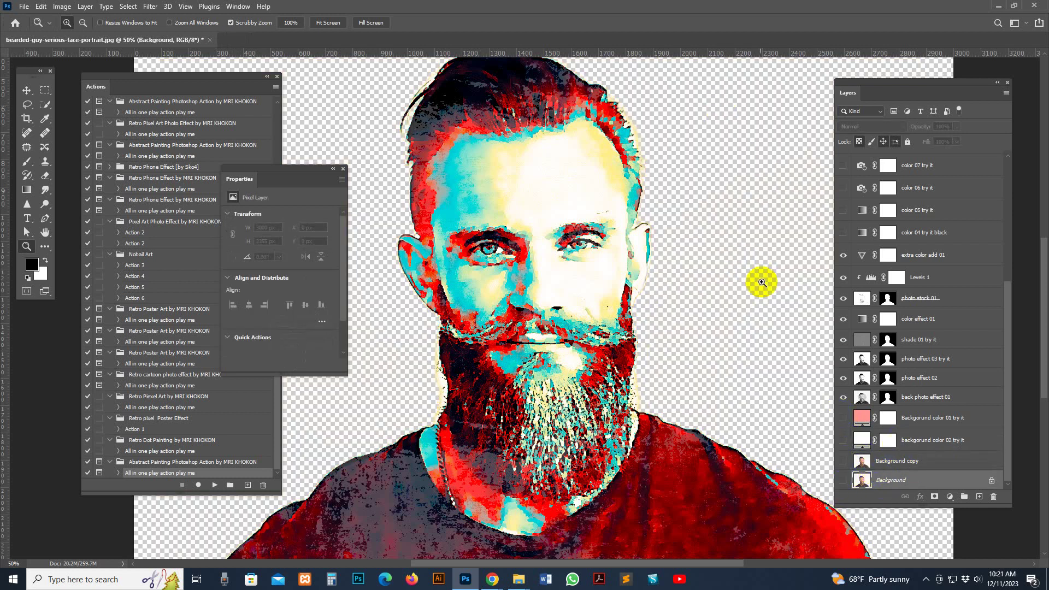
{"action": "scroll", "coordinate": [953, 298], "scroll_direction": "up", "scroll_amount": 3}
Step: Show the paper effect 02 try it texture again and delete its layer mask
{"action": "scroll", "coordinate": [947, 295], "scroll_direction": "up", "scroll_amount": 2}
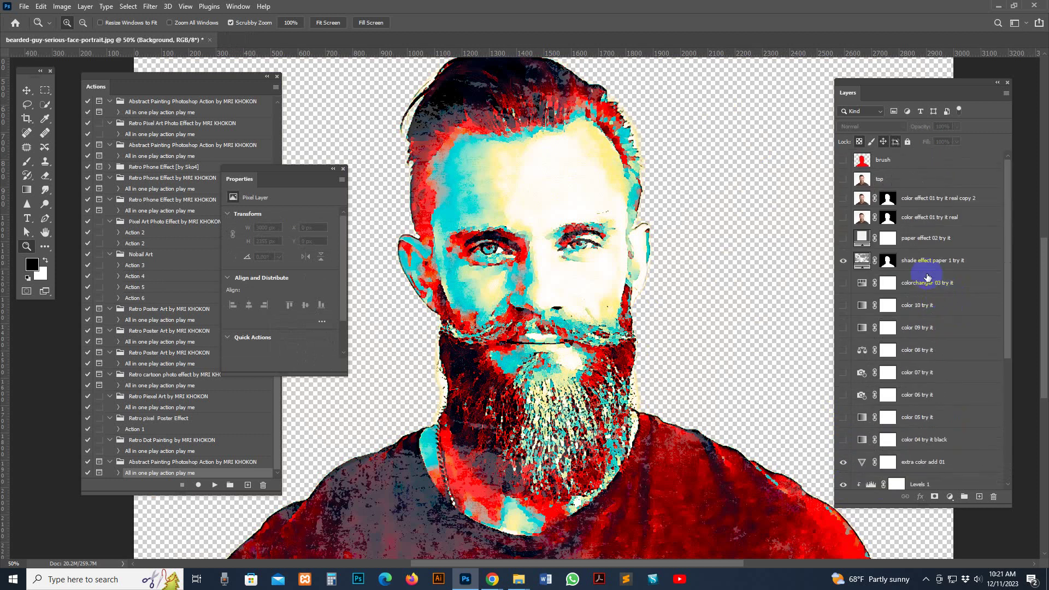
{"action": "left_click", "coordinate": [927, 240]}
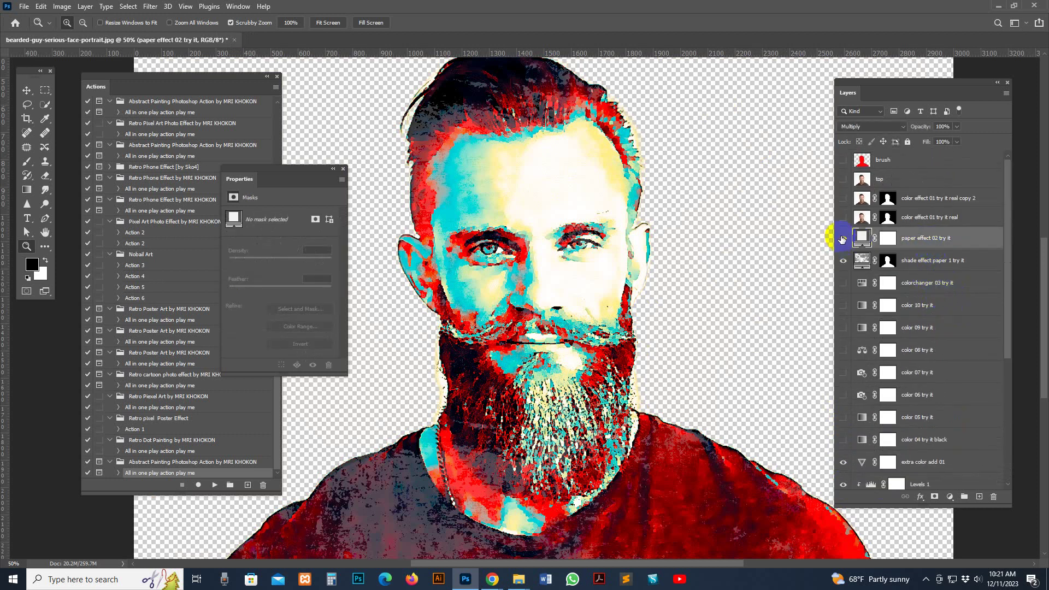
{"action": "left_click", "coordinate": [842, 238]}
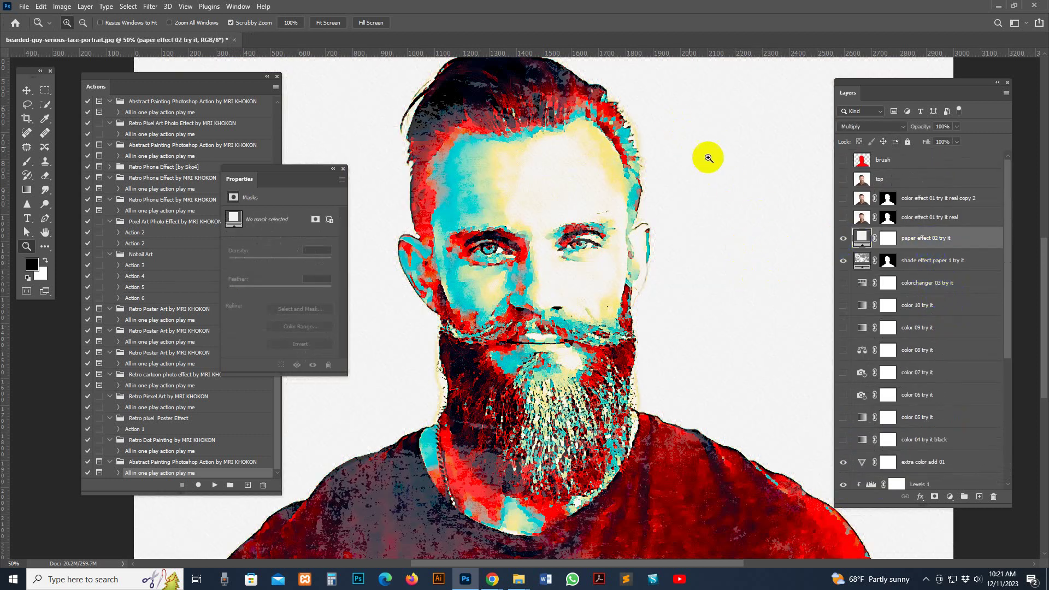
{"action": "left_click", "coordinate": [887, 241]}
{"action": "right_click", "coordinate": [887, 241]}
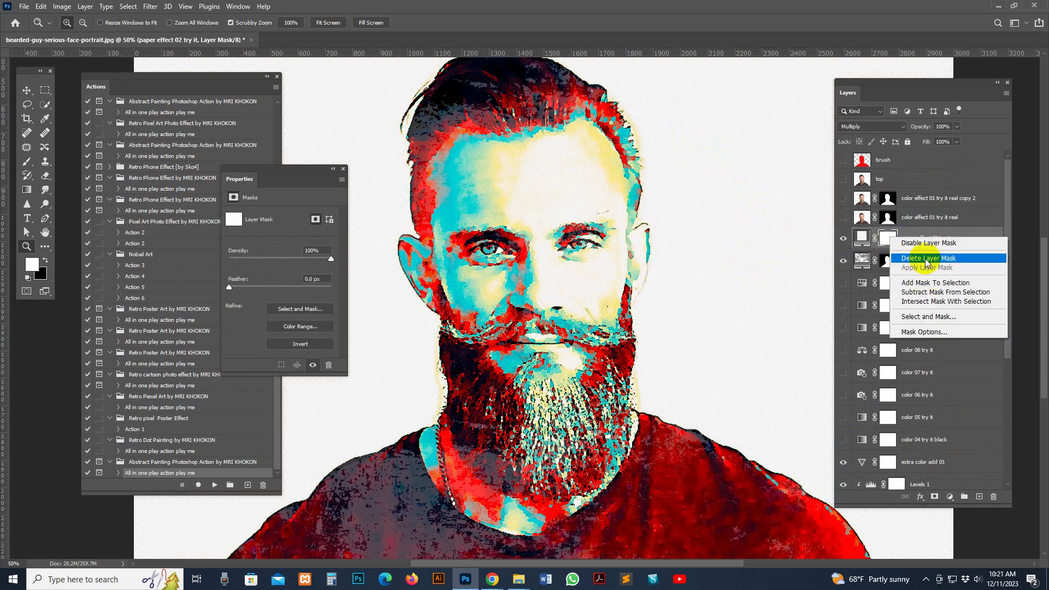
{"action": "left_click", "coordinate": [925, 258]}
Step: Mask the paper effect 02 layer to the subject outline loaded from the brush layer
{"action": "left_click", "coordinate": [851, 161]}
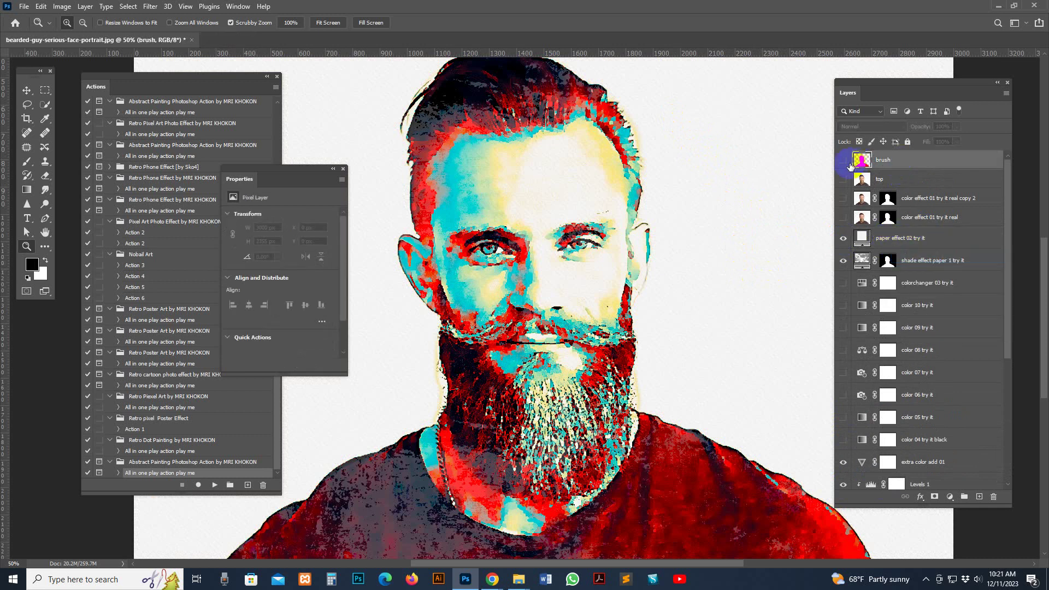
{"action": "left_click", "coordinate": [862, 164], "text": "ctrl"}
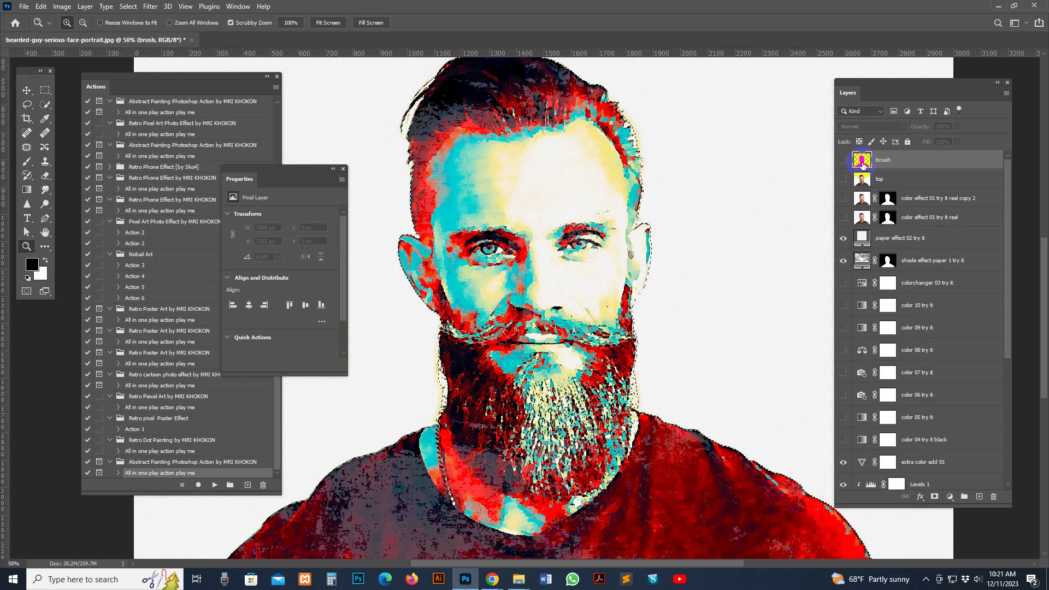
{"action": "left_click", "coordinate": [903, 241]}
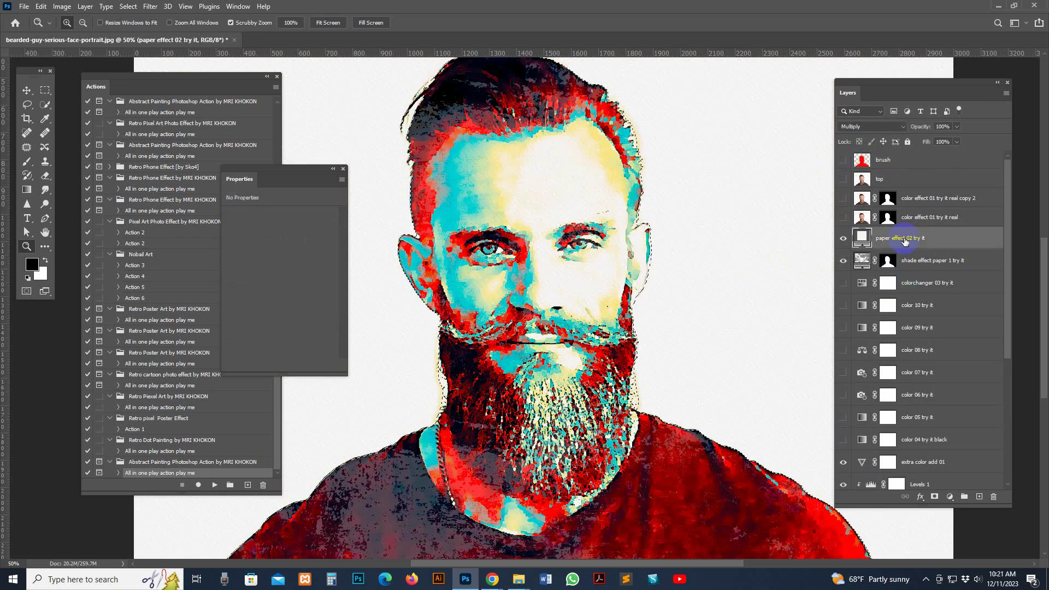
{"action": "left_click", "coordinate": [935, 496]}
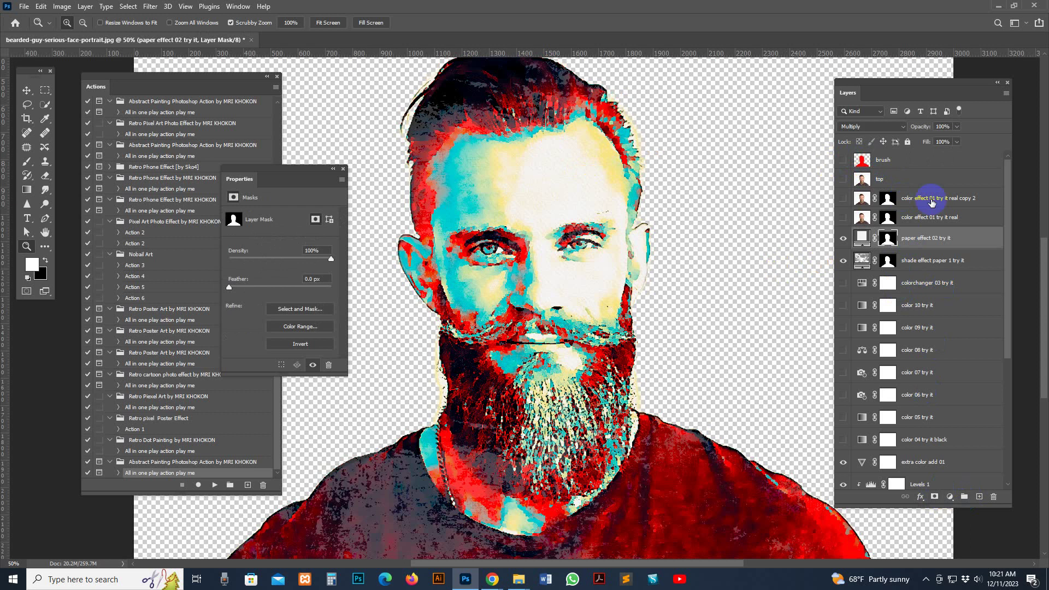
Step: Hide the paper effect 02 texture and dismiss the File export options without exporting
{"action": "left_click", "coordinate": [862, 237]}
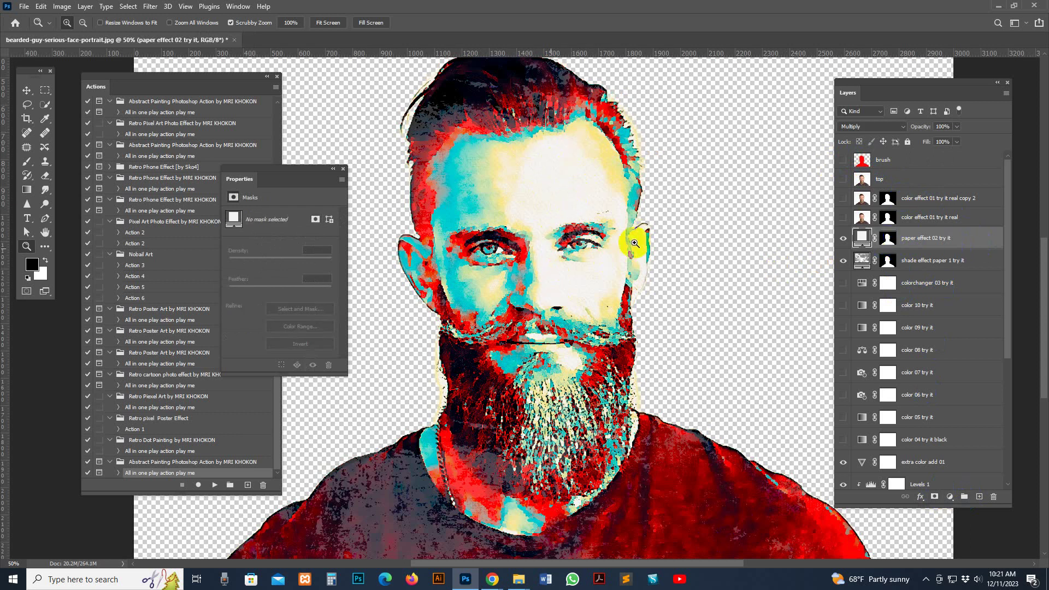
{"action": "left_click", "coordinate": [942, 259]}
{"action": "left_click", "coordinate": [862, 240]}
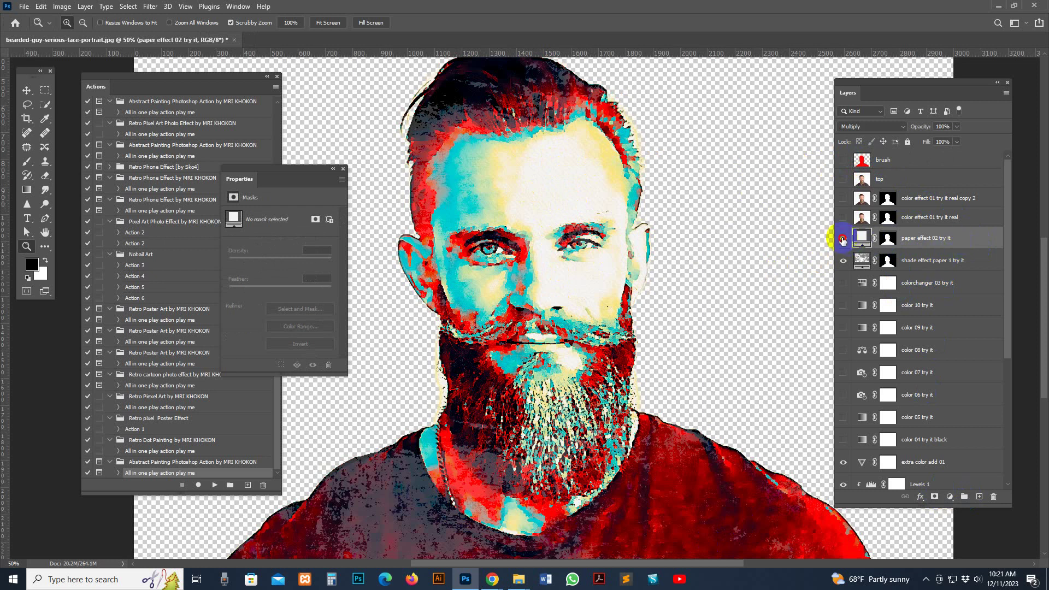
{"action": "left_click", "coordinate": [843, 239]}
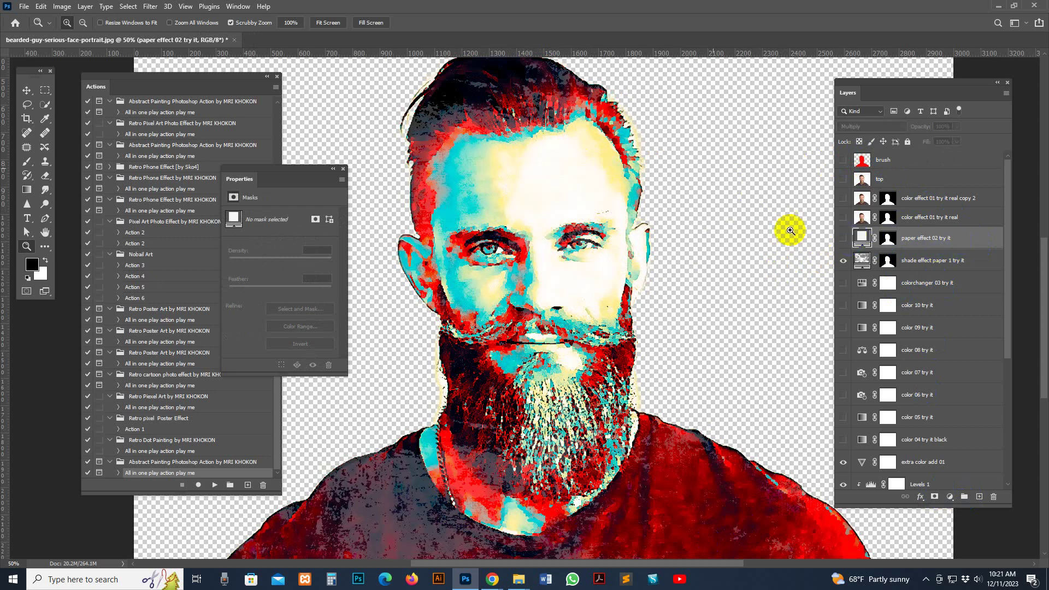
{"action": "left_click", "coordinate": [25, 7]}
{"action": "mouse_move", "coordinate": [36, 176]}
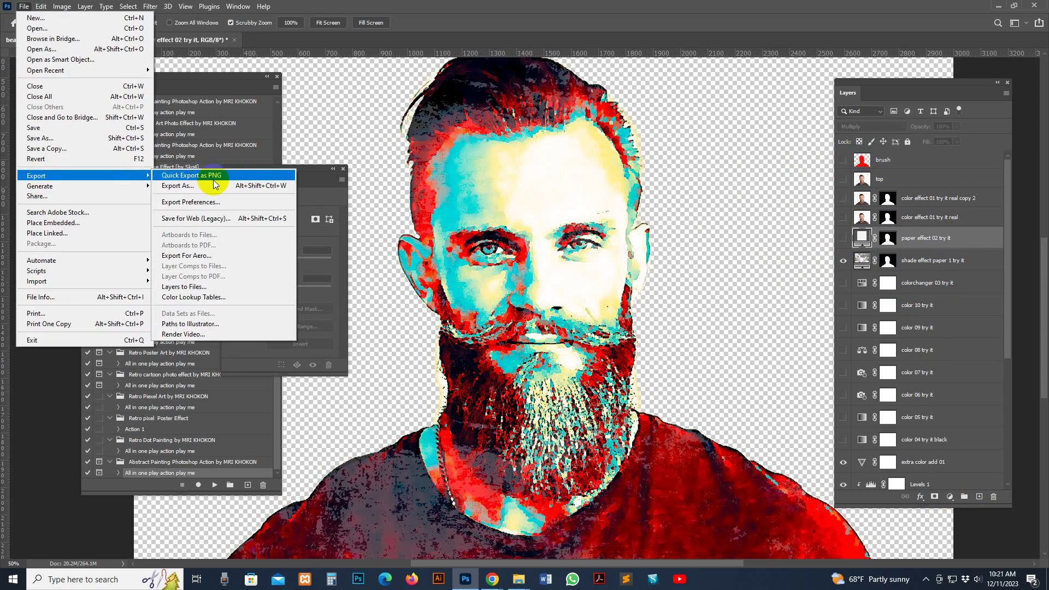
{"action": "key", "text": "Escape"}
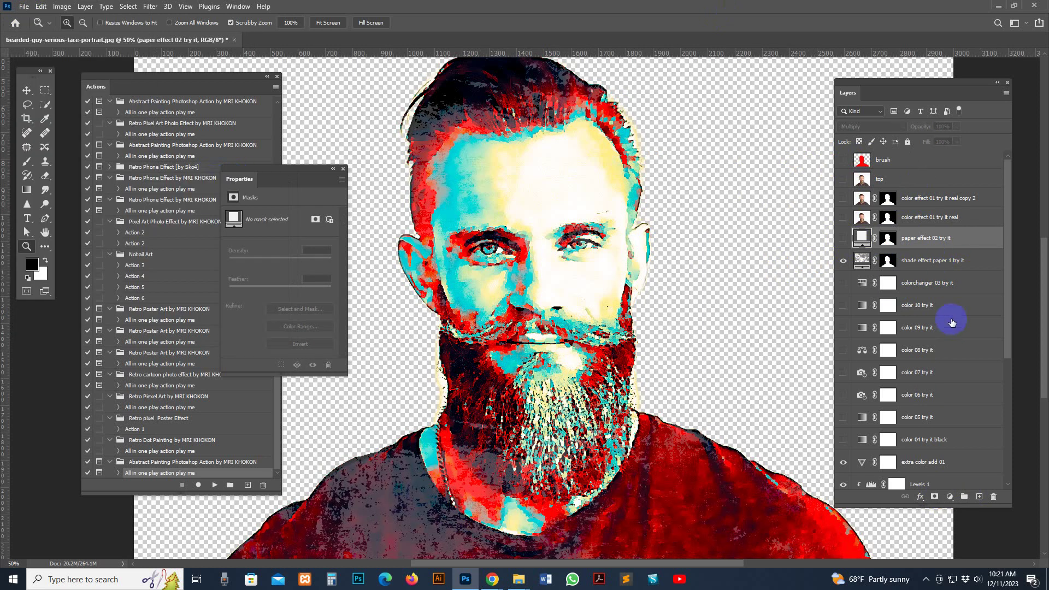
Step: Toggle the red and cyan color effect 01 try it real layer off and back on
{"action": "left_click", "coordinate": [913, 218]}
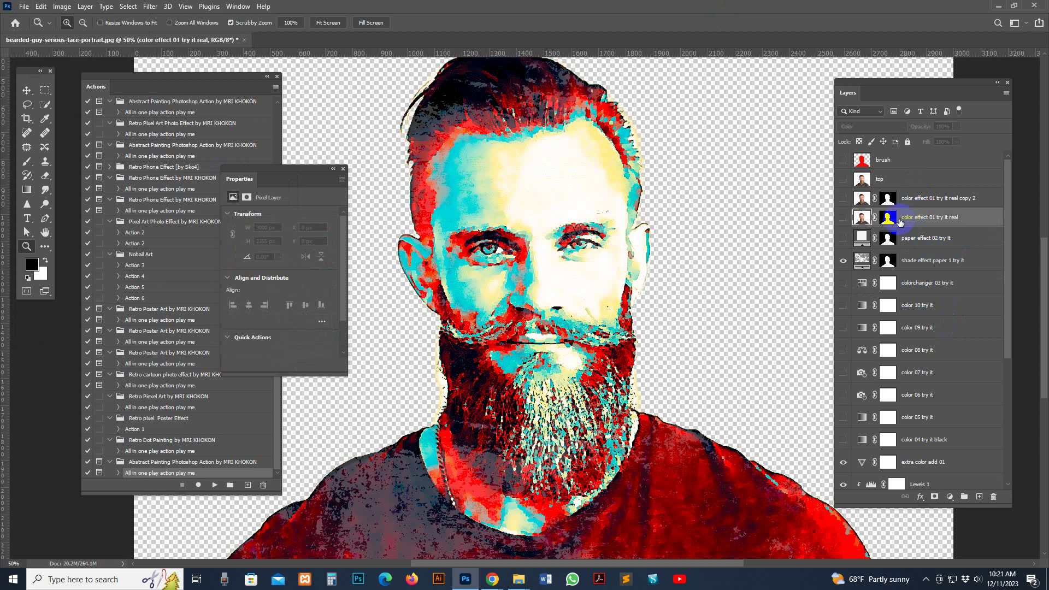
{"action": "left_click", "coordinate": [843, 218]}
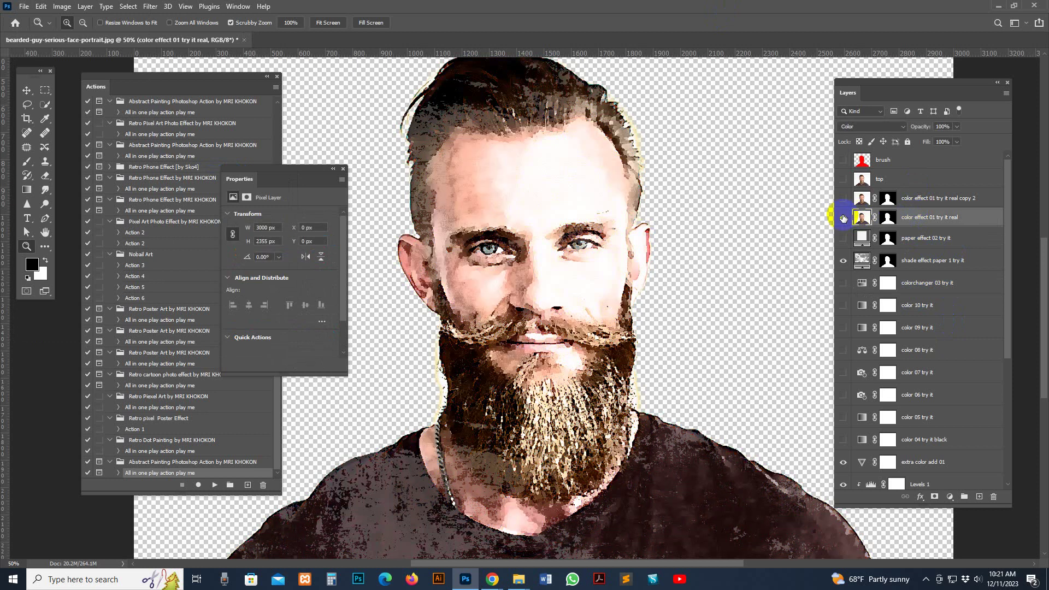
{"action": "left_click", "coordinate": [843, 217]}
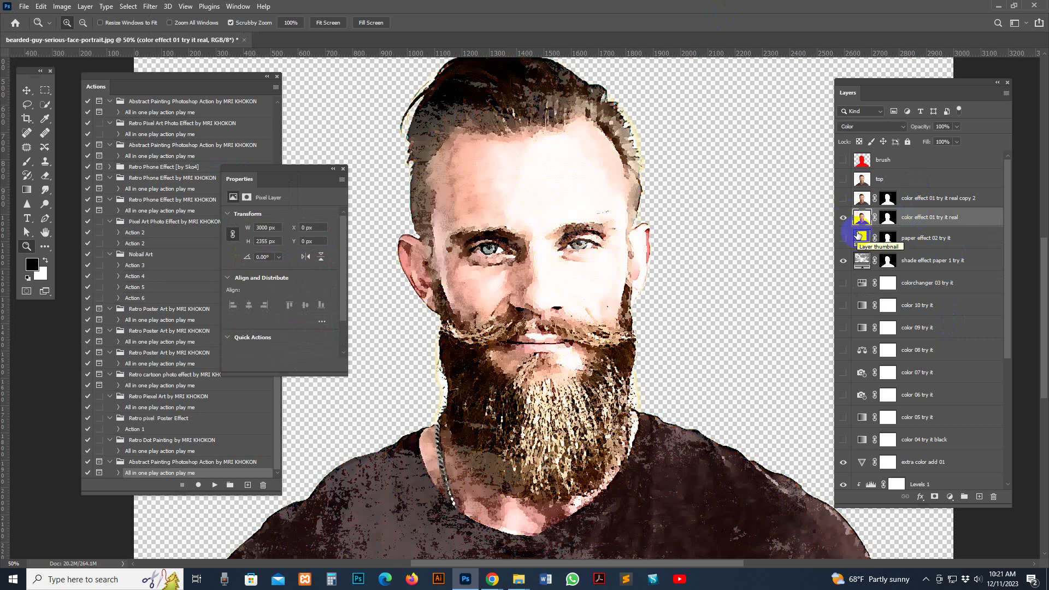
{"action": "left_click", "coordinate": [343, 171]}
Step: Turn on the white background color 02 try it layer and show paper effect 02
{"action": "scroll", "coordinate": [909, 426], "scroll_direction": "down", "scroll_amount": 3}
{"action": "scroll", "coordinate": [909, 437], "scroll_direction": "down", "scroll_amount": 2}
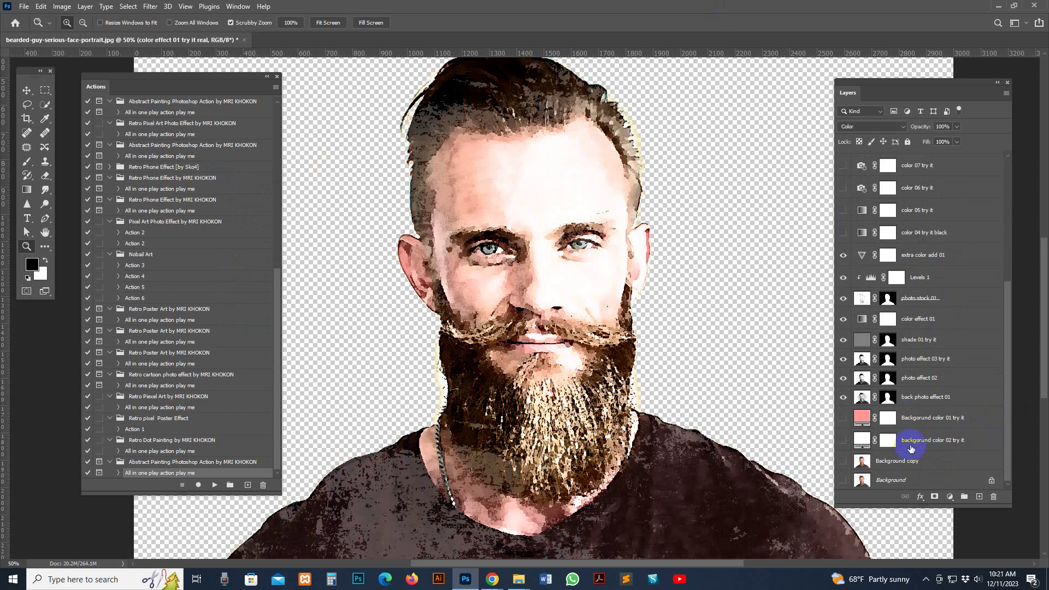
{"action": "left_click", "coordinate": [910, 448]}
{"action": "left_click", "coordinate": [843, 439]}
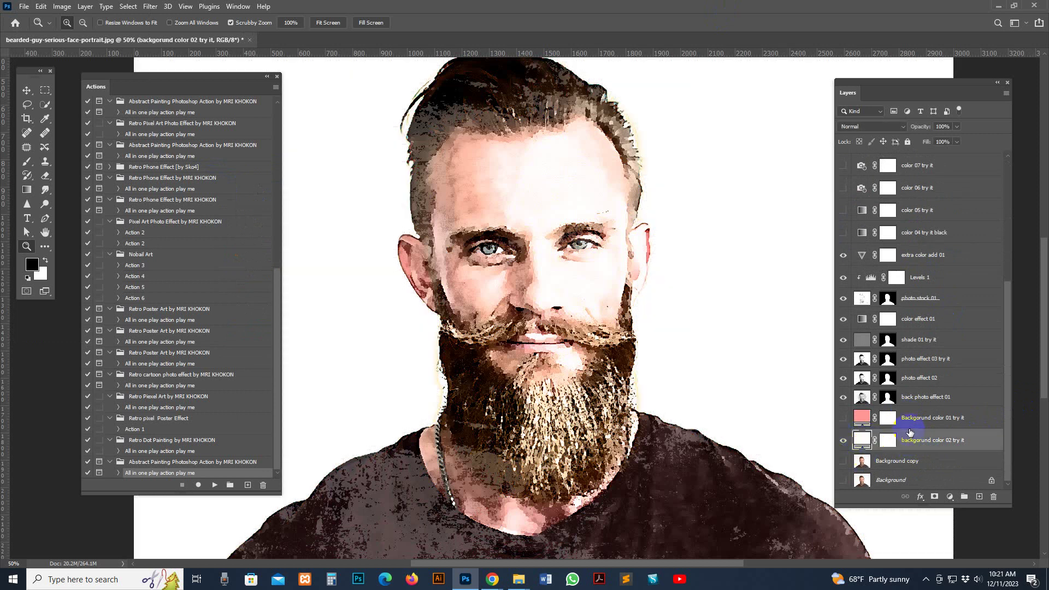
{"action": "left_click", "coordinate": [910, 431]}
{"action": "scroll", "coordinate": [948, 224], "scroll_direction": "up", "scroll_amount": 3}
{"action": "scroll", "coordinate": [932, 240], "scroll_direction": "up", "scroll_amount": 3}
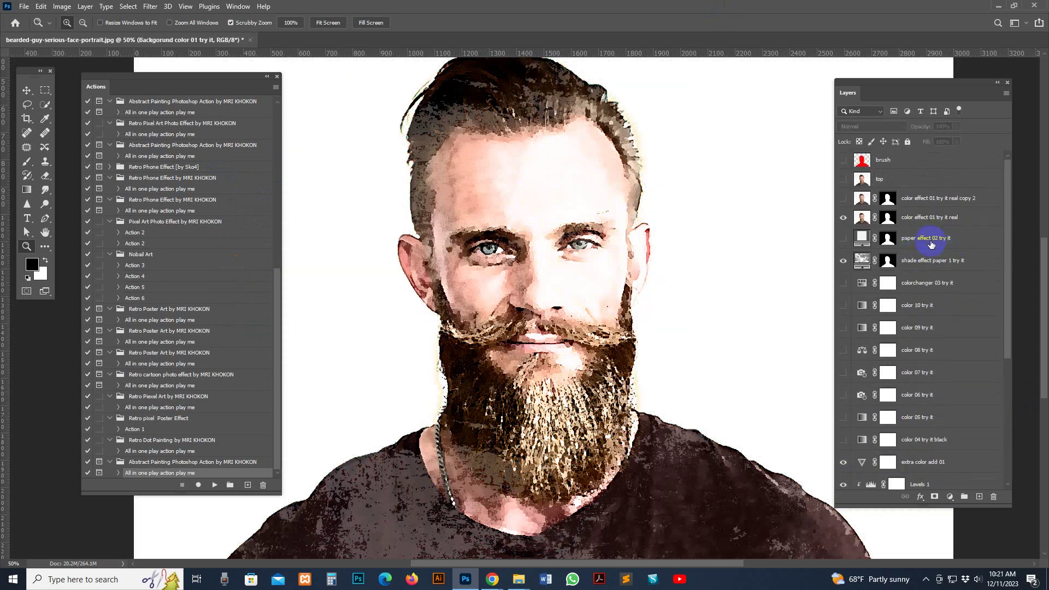
{"action": "left_click", "coordinate": [931, 244]}
{"action": "left_click", "coordinate": [842, 237]}
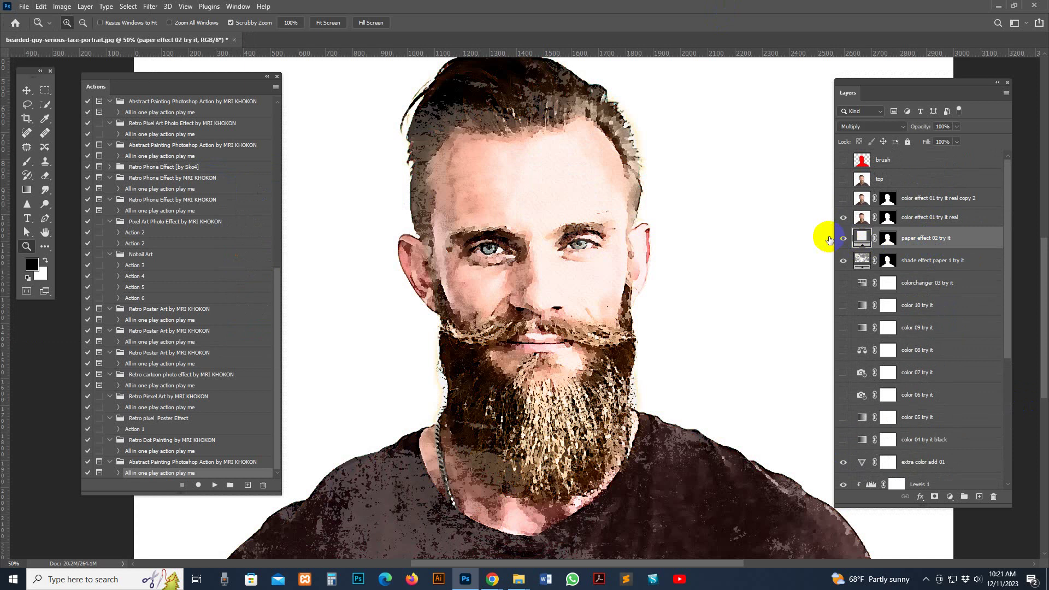
Step: Compare color effect 01 try it real with its copy 2 variant, leaving both hidden
{"action": "left_click", "coordinate": [928, 217]}
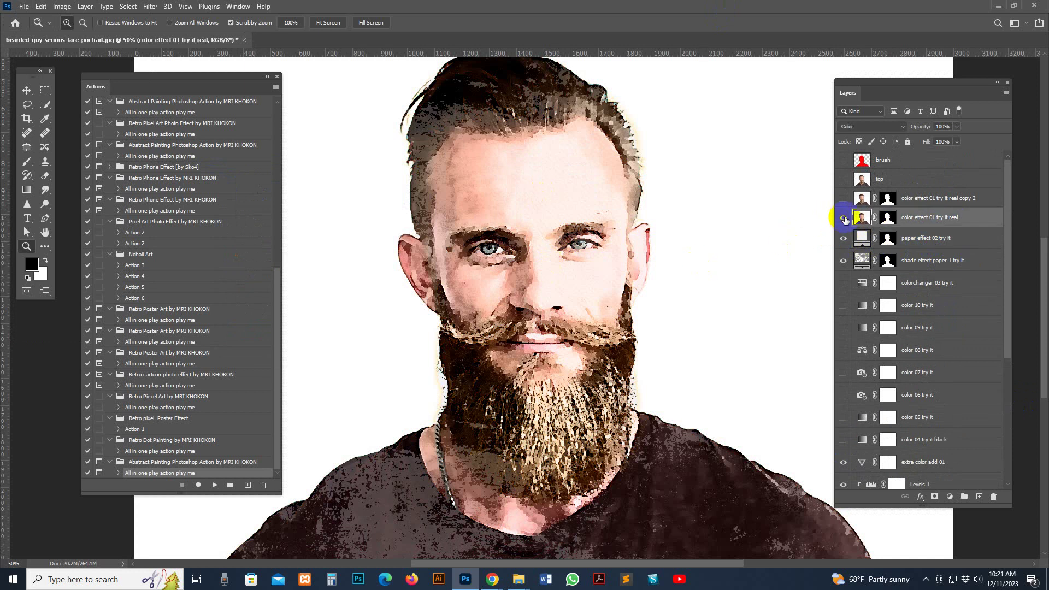
{"action": "left_click", "coordinate": [843, 218]}
{"action": "left_click", "coordinate": [841, 199]}
{"action": "left_click", "coordinate": [841, 200]}
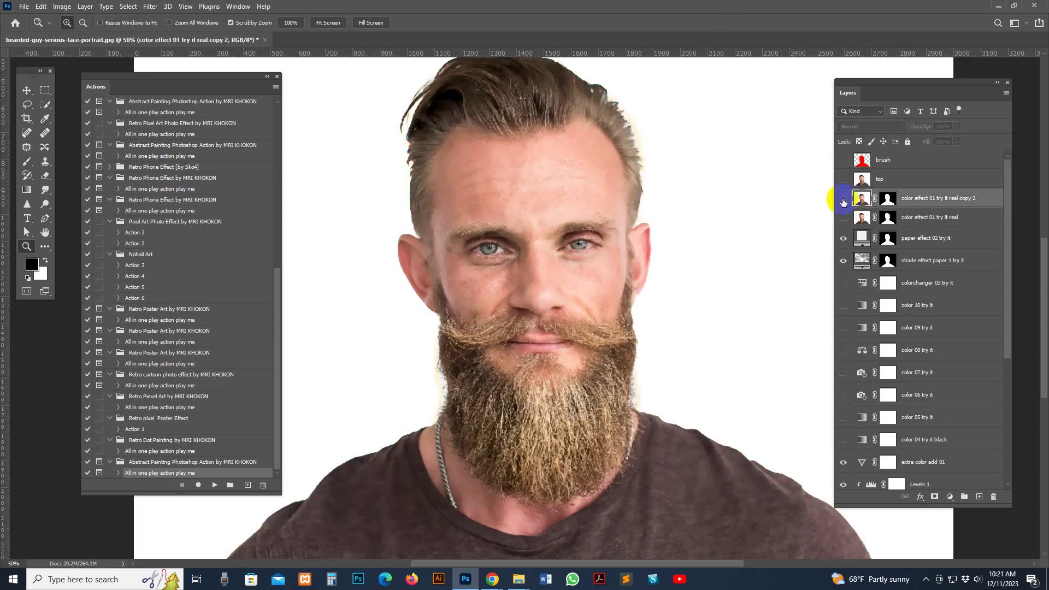
{"action": "left_click", "coordinate": [844, 218]}
{"action": "left_click", "coordinate": [843, 220]}
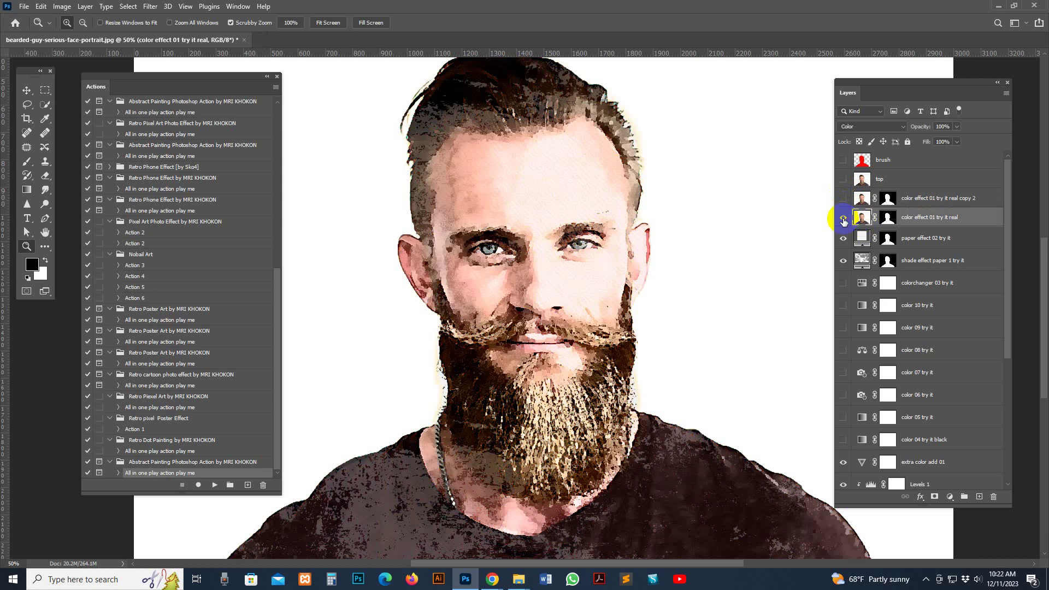
Step: Preview the colorchanger 03, color 08 and color 06 try it layers by toggling their visibility
{"action": "left_click", "coordinate": [843, 283]}
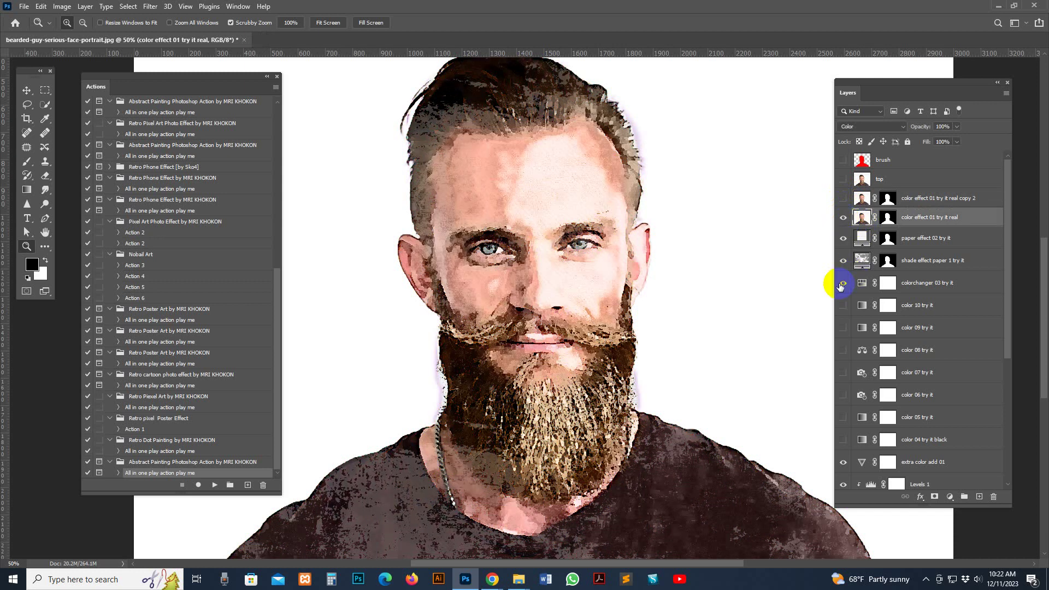
{"action": "left_click", "coordinate": [842, 350]}
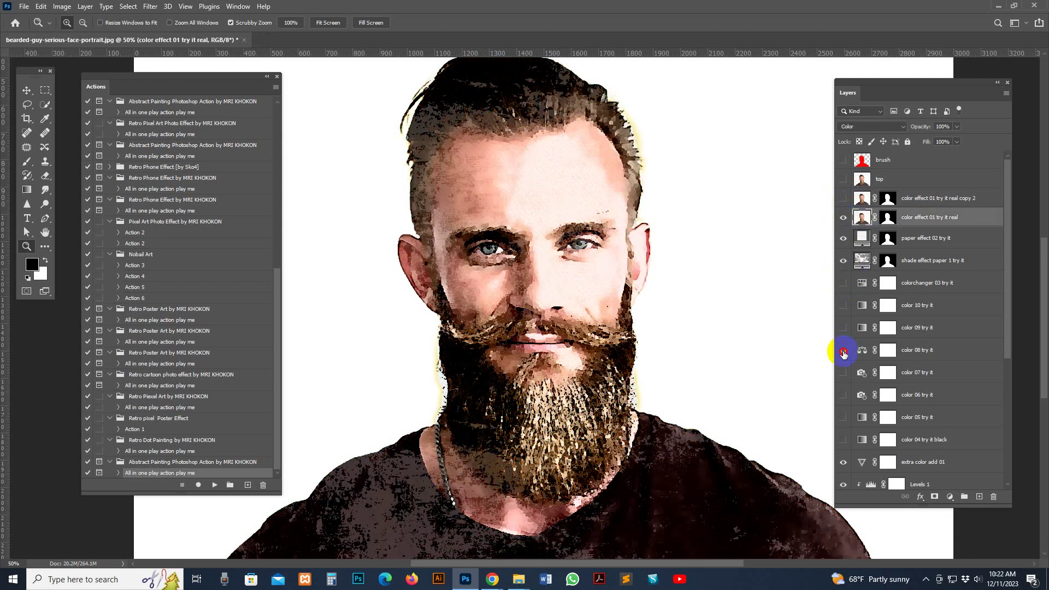
{"action": "left_click", "coordinate": [843, 394]}
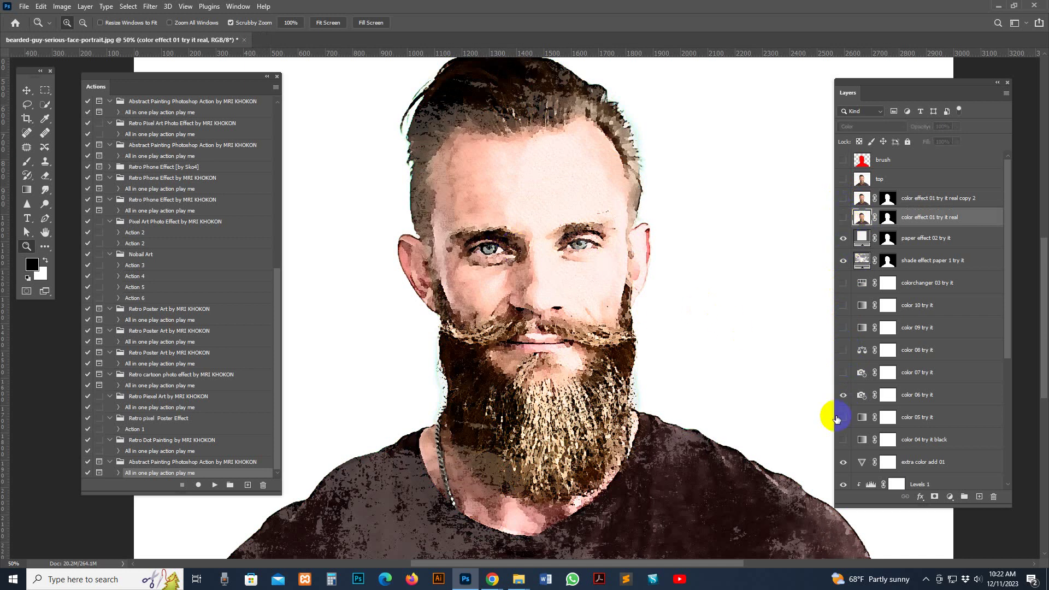
{"action": "left_click", "coordinate": [843, 394]}
{"action": "left_click", "coordinate": [848, 398]}
Step: Zoom out and back in on the red and cyan portrait, pan it, then switch to Chrome
{"action": "scroll", "coordinate": [886, 400], "scroll_direction": "down", "scroll_amount": 5}
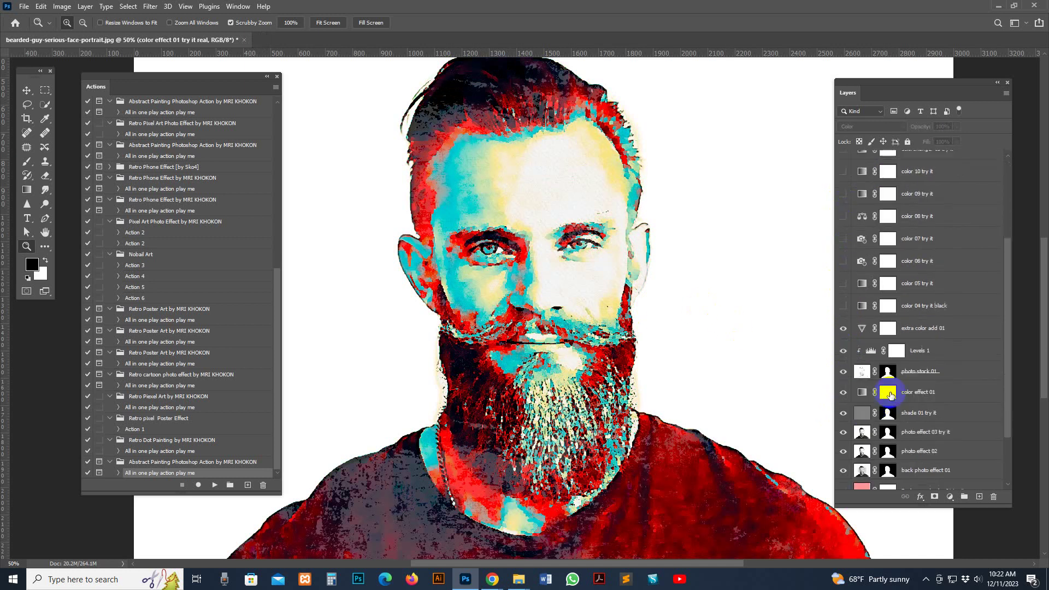
{"action": "left_click", "coordinate": [583, 276], "text": "alt"}
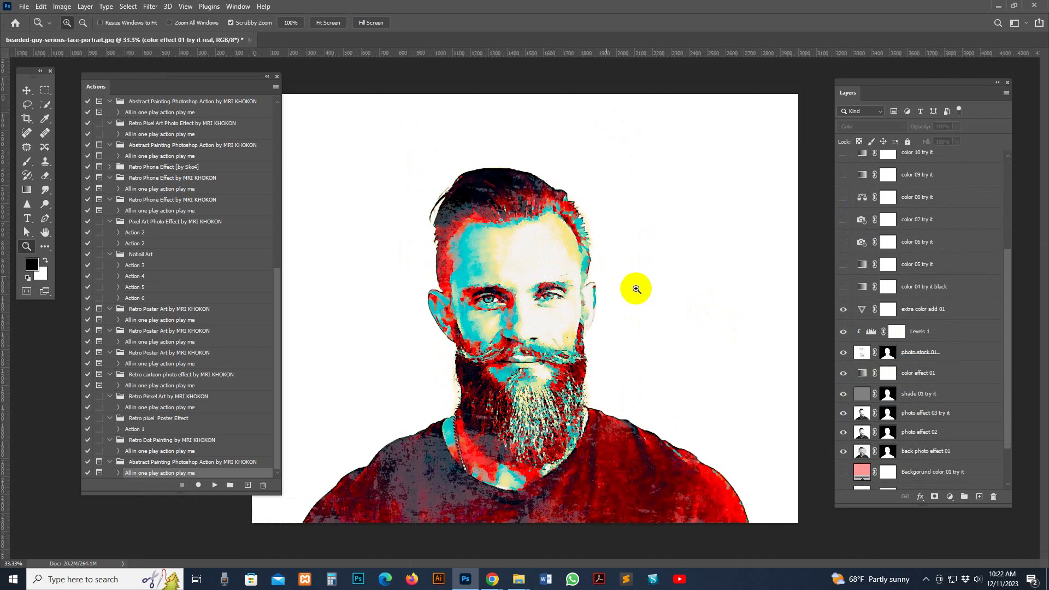
{"action": "left_click", "coordinate": [633, 288]}
{"action": "left_click_drag", "start_coordinate": [569, 304], "coordinate": [651, 294]}
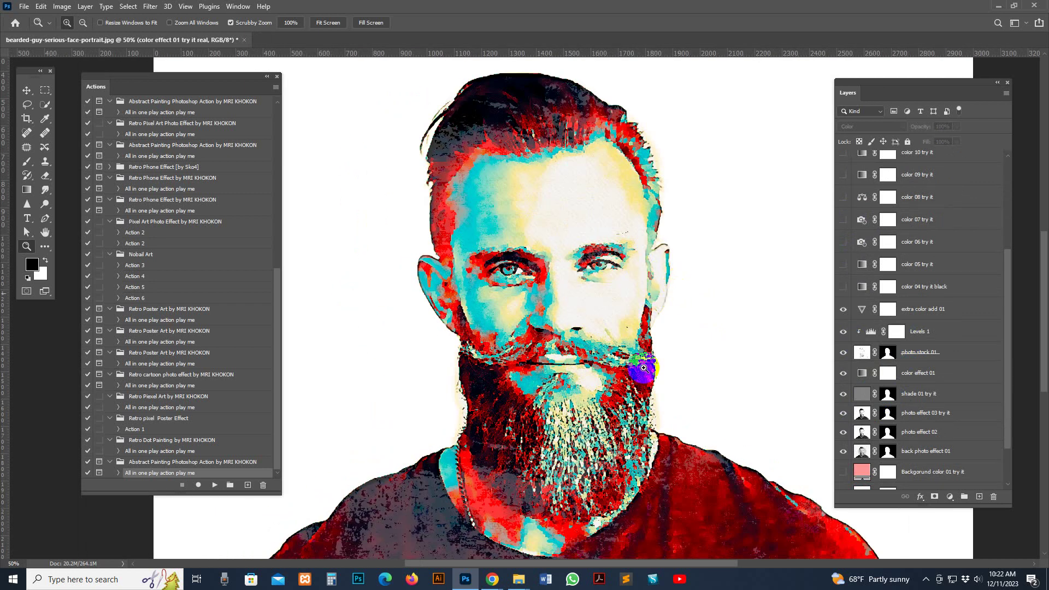
{"action": "left_click_drag", "start_coordinate": [631, 368], "coordinate": [620, 406]}
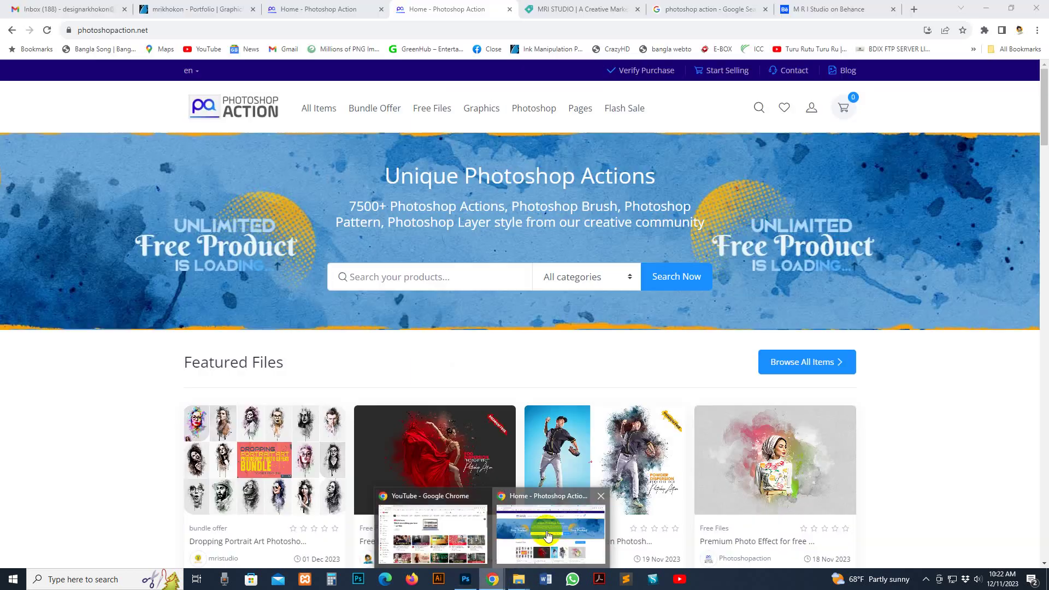
{"action": "left_click", "coordinate": [548, 534]}
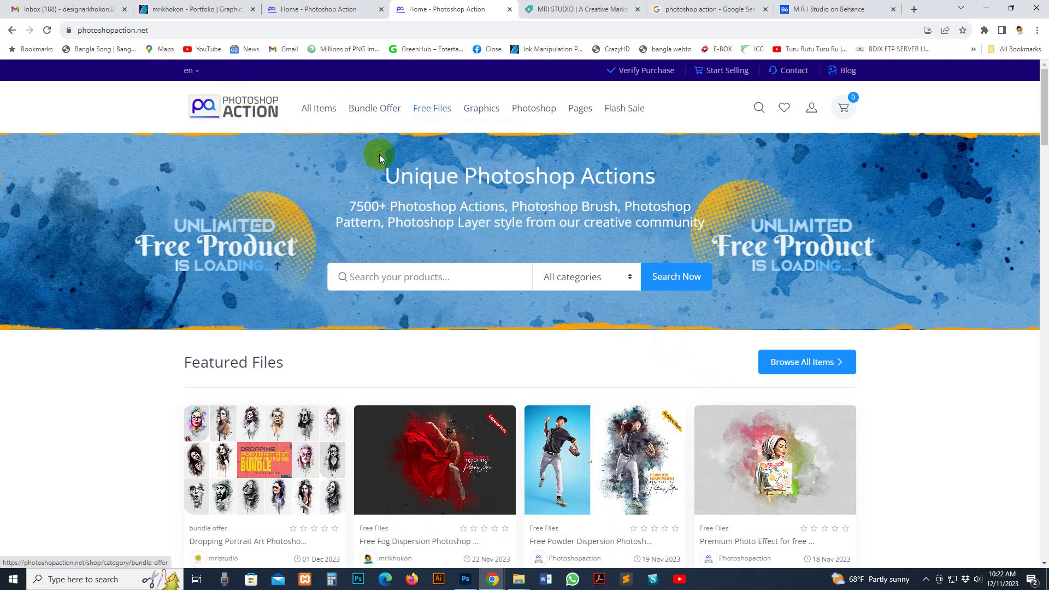
Step: Browse the Free Files section and open the Fog and Powder Dispersion product pages in new tabs
{"action": "scroll", "coordinate": [436, 109], "scroll_direction": "down", "scroll_amount": 1}
{"action": "scroll", "coordinate": [442, 153], "scroll_direction": "up", "scroll_amount": 1}
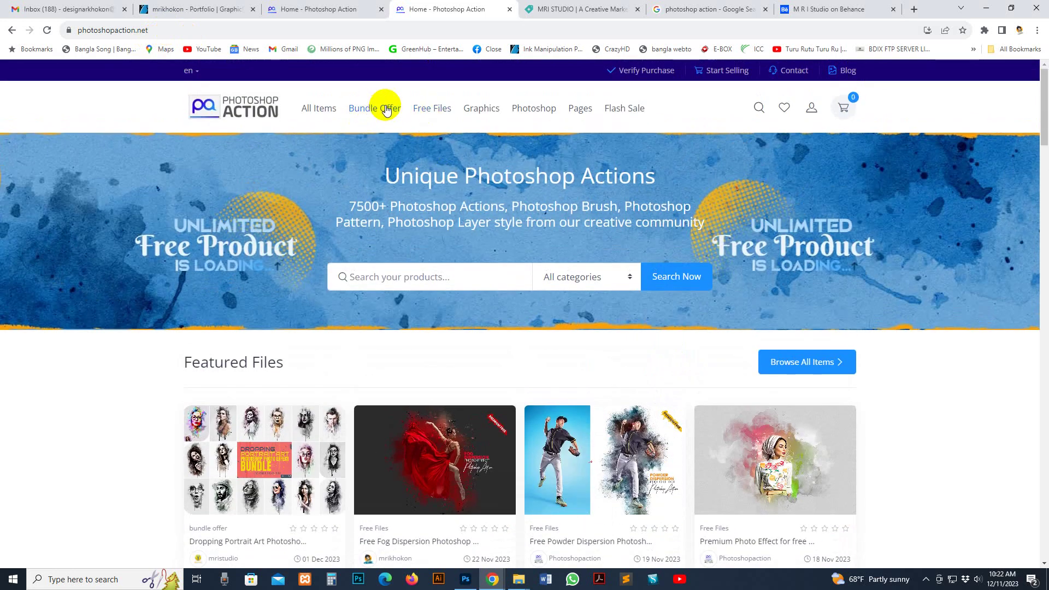
{"action": "left_click", "coordinate": [440, 108]}
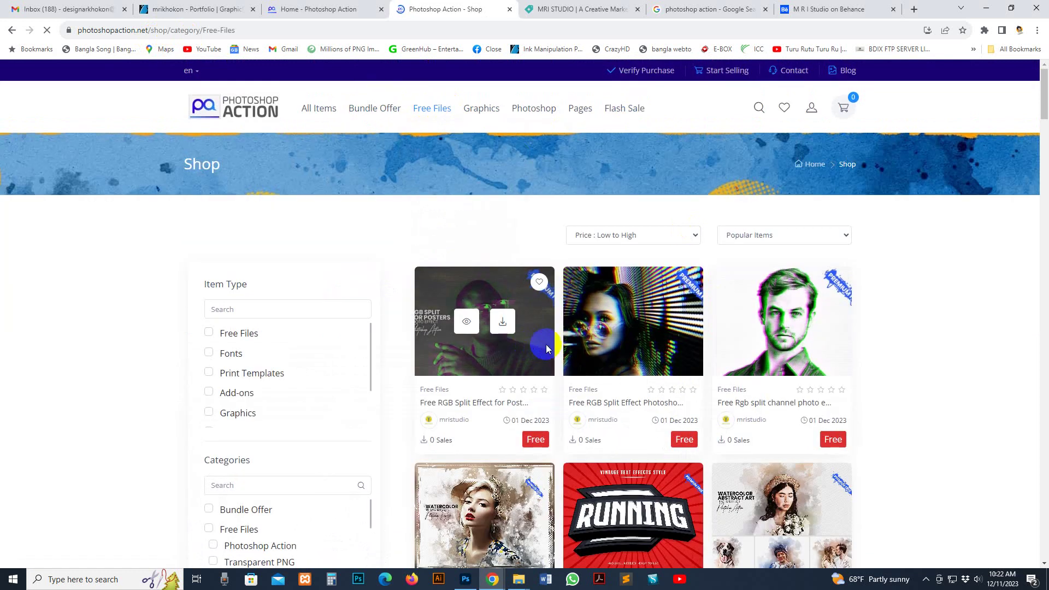
{"action": "scroll", "coordinate": [502, 265], "scroll_direction": "down", "scroll_amount": 4}
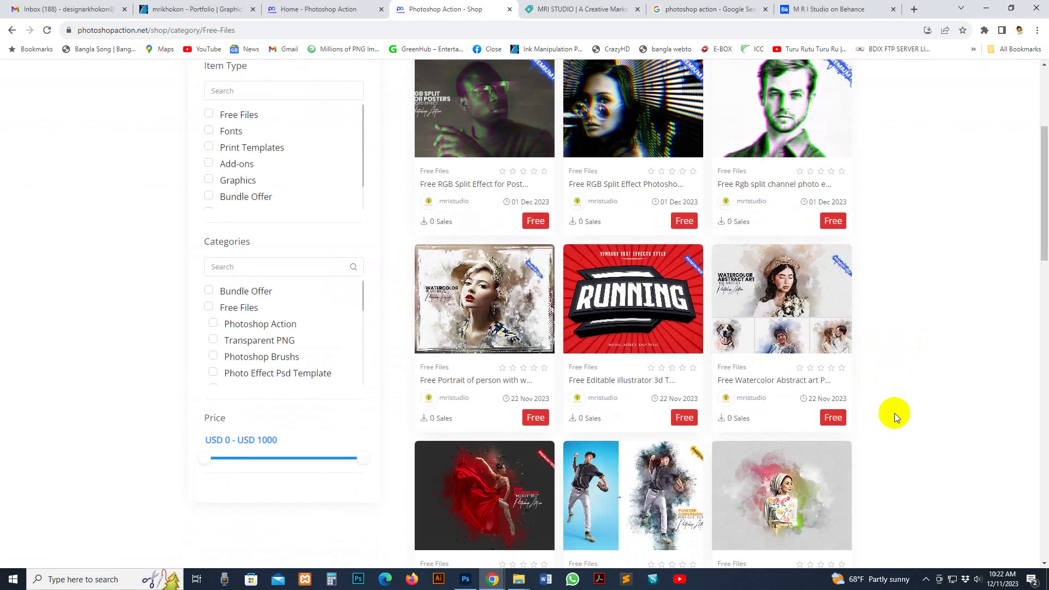
{"action": "scroll", "coordinate": [894, 413], "scroll_direction": "down", "scroll_amount": 3}
{"action": "left_click", "coordinate": [492, 340]}
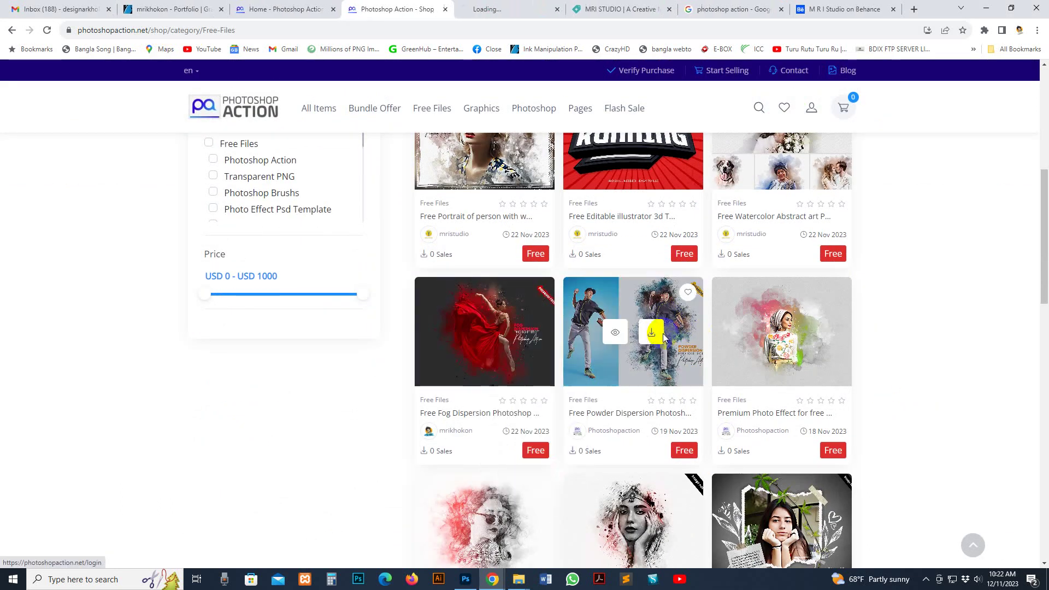
{"action": "right_click", "coordinate": [618, 331]}
{"action": "left_click", "coordinate": [633, 338]}
Step: View the Fog Dispersion and Powder Dispersion preview images enlarged, then close the lightbox
{"action": "left_click", "coordinate": [457, 15]}
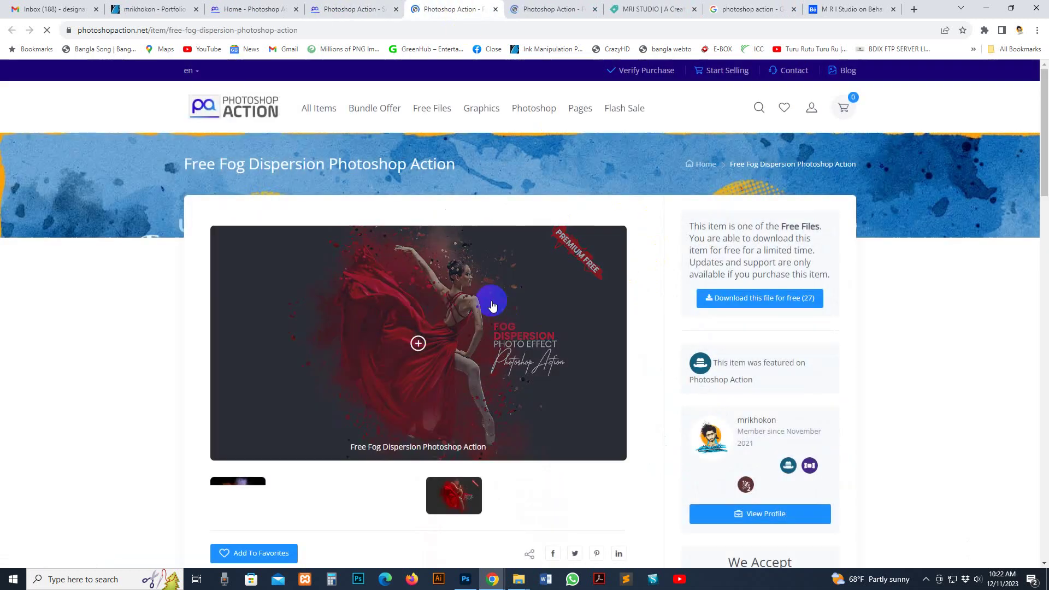
{"action": "left_click", "coordinate": [492, 300]}
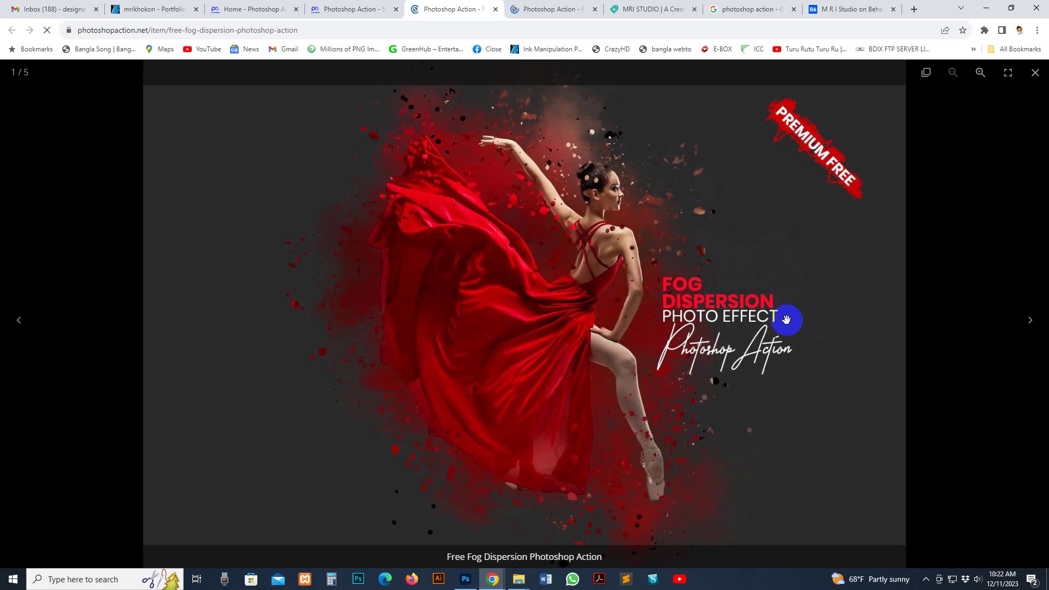
{"action": "left_click_drag", "start_coordinate": [786, 319], "coordinate": [590, 316]}
{"action": "left_click", "coordinate": [562, 10]}
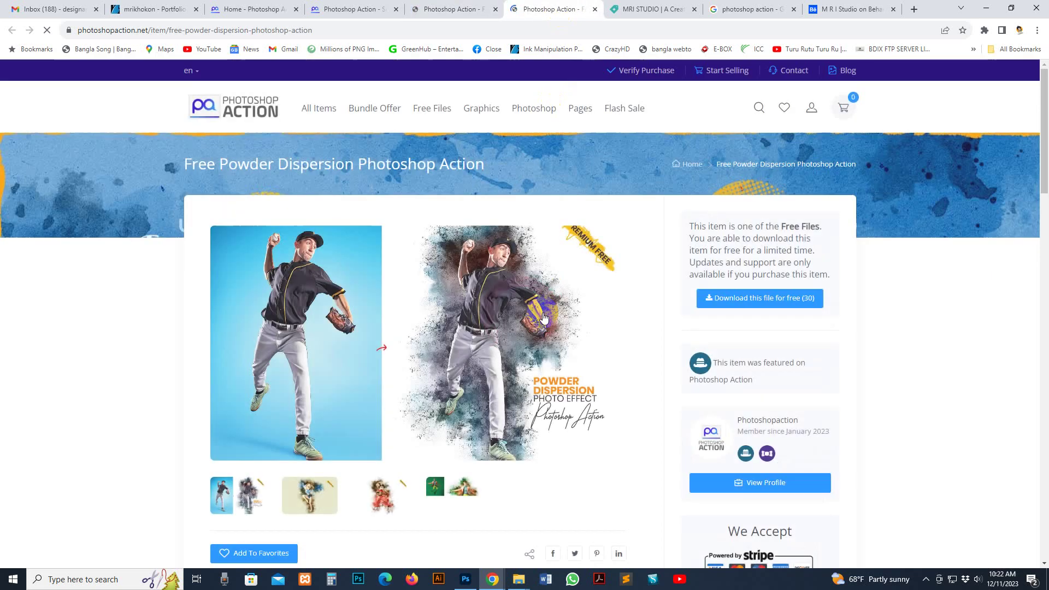
{"action": "left_click", "coordinate": [544, 312]}
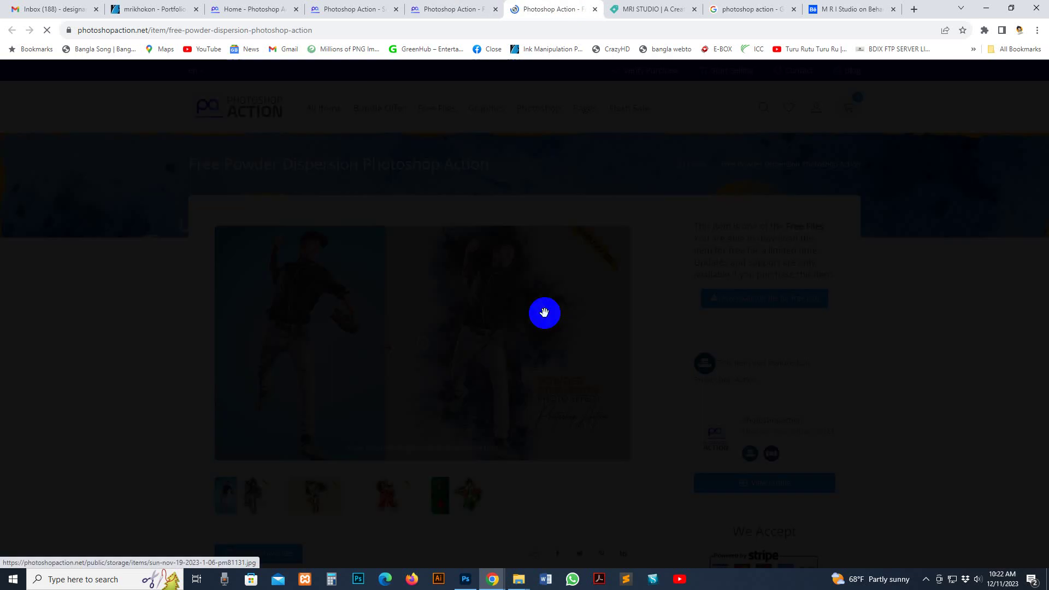
{"action": "left_click", "coordinate": [988, 233]}
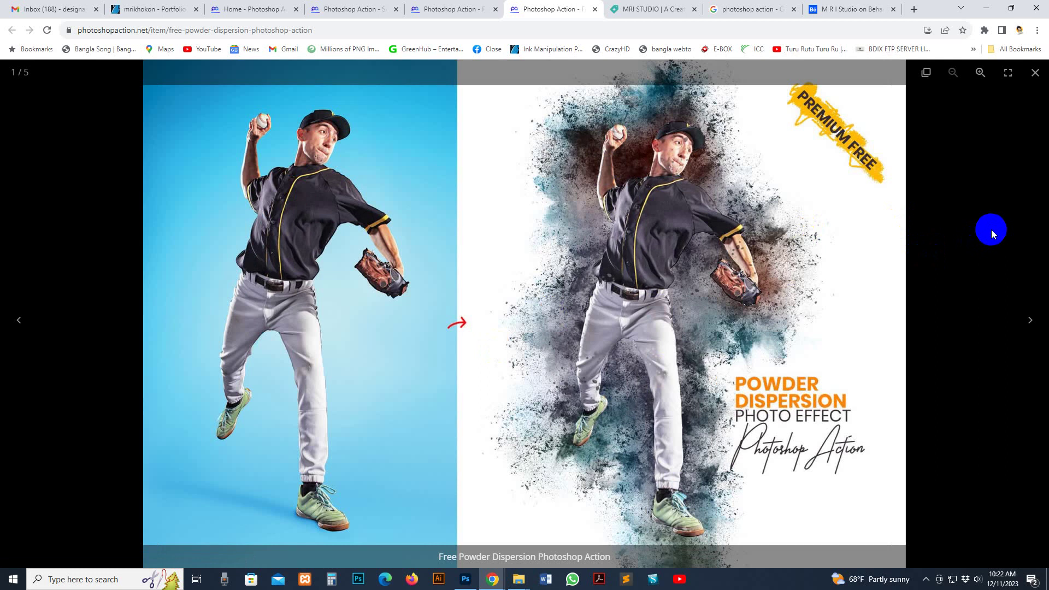
{"action": "left_click", "coordinate": [990, 227]}
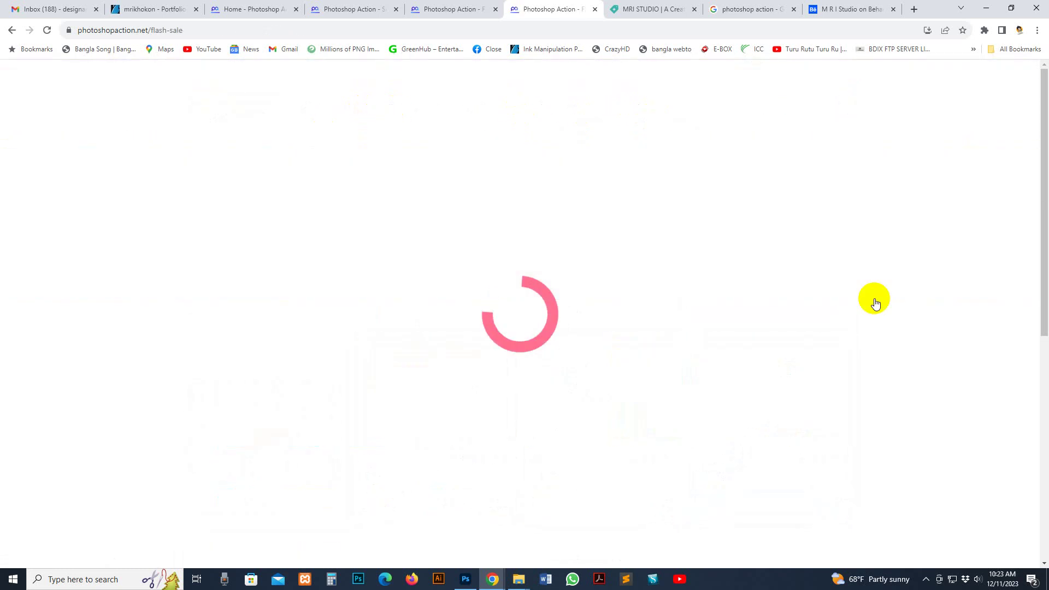
{"action": "scroll", "coordinate": [942, 335], "scroll_direction": "down", "scroll_amount": 2}
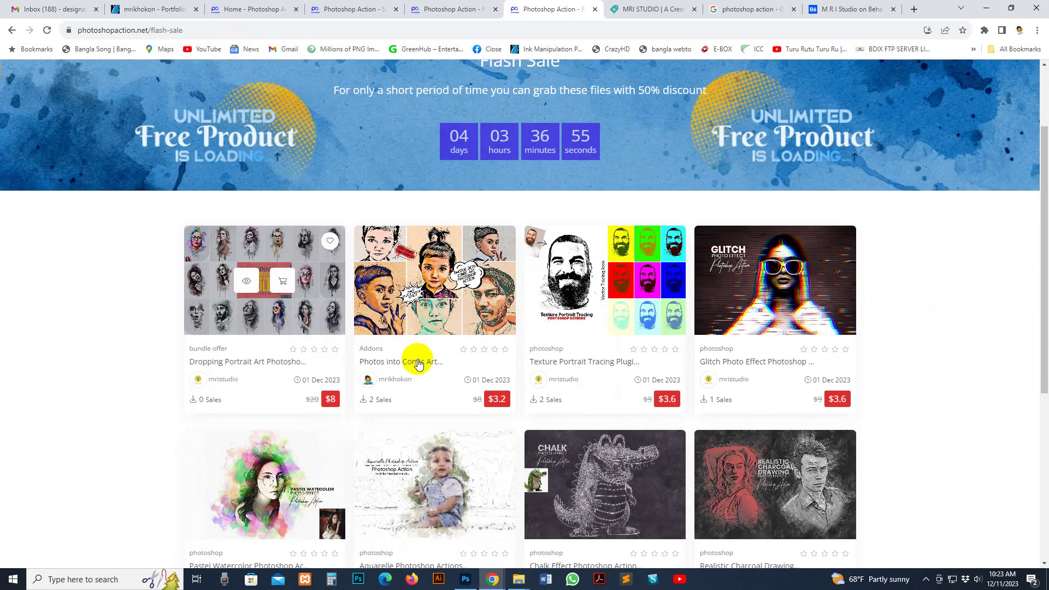
{"action": "scroll", "coordinate": [916, 353], "scroll_direction": "down", "scroll_amount": 4}
{"action": "scroll", "coordinate": [923, 353], "scroll_direction": "down", "scroll_amount": 2}
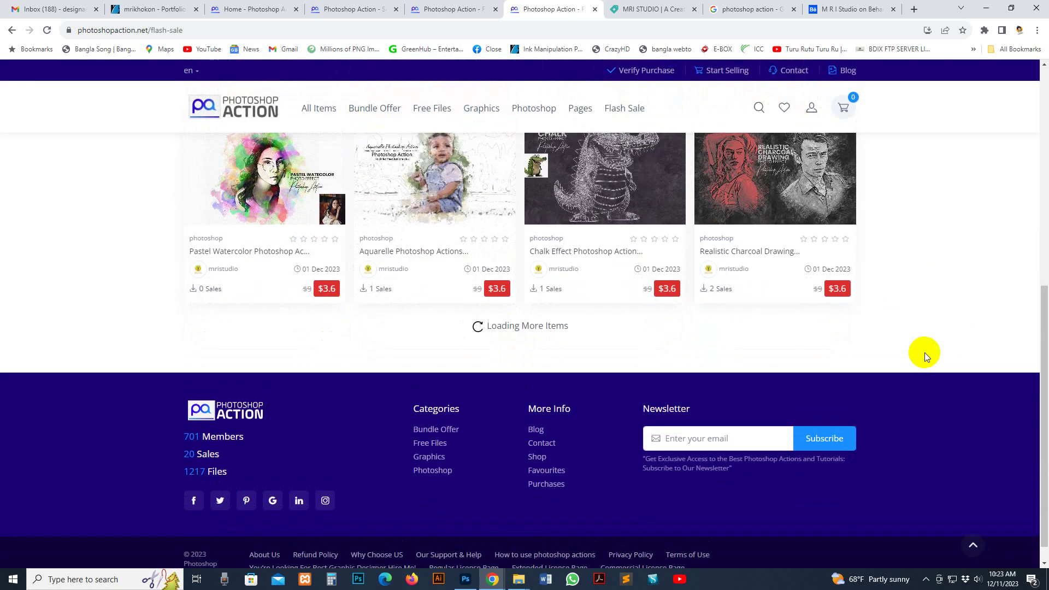
{"action": "scroll", "coordinate": [925, 353], "scroll_direction": "up", "scroll_amount": 3}
{"action": "scroll", "coordinate": [930, 350], "scroll_direction": "up", "scroll_amount": 5}
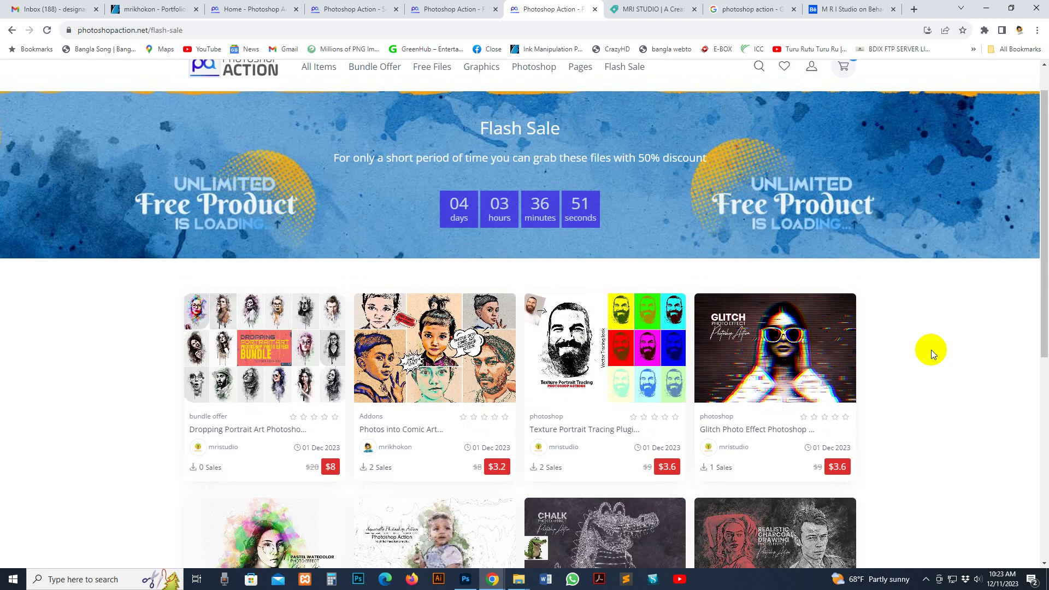